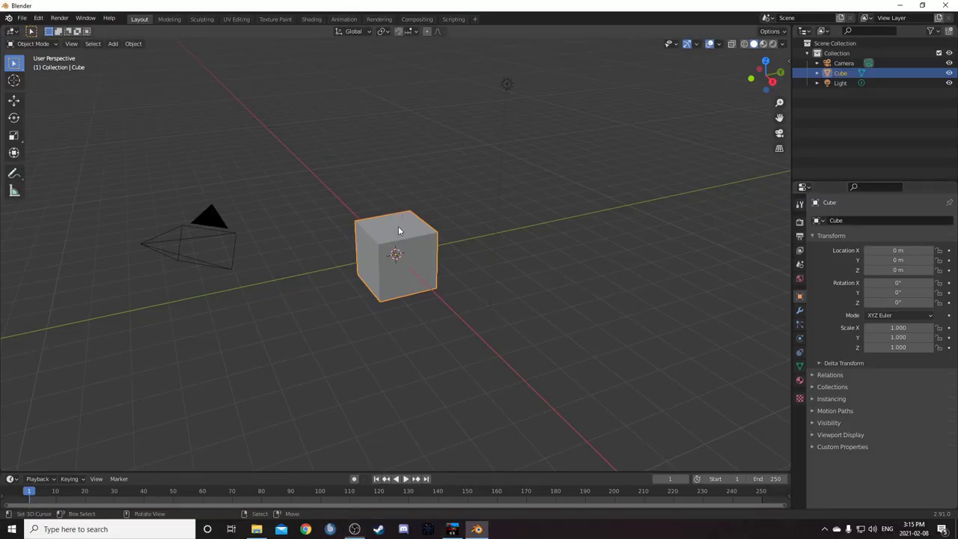
Delete the default cube and add a mesh plane at the world origin
{"action": "key", "text": "x"}
{"action": "left_click", "coordinate": [400, 229]}
{"action": "key", "text": "shift+a"}
{"action": "mouse_move", "coordinate": [408, 256]}
{"action": "left_click", "coordinate": [442, 254]}
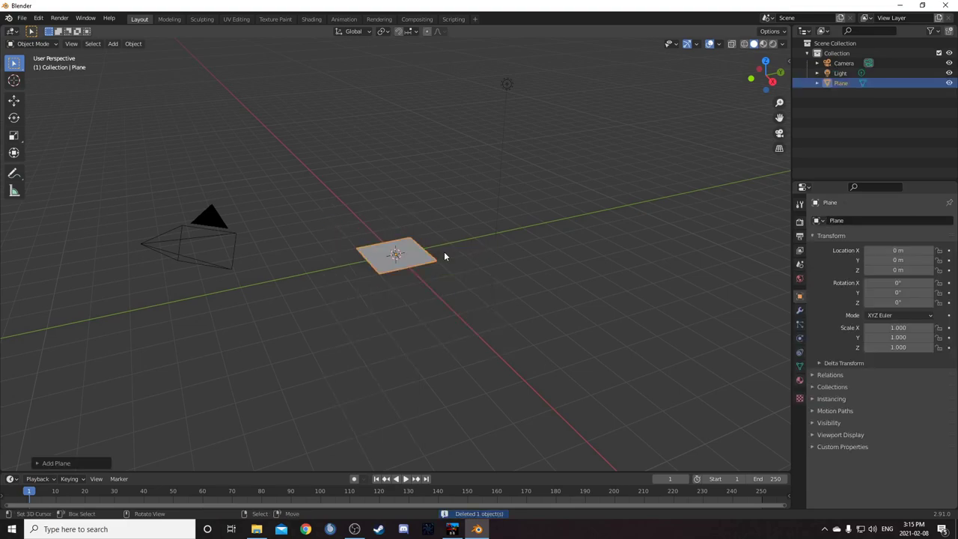
Turn the main viewport into a Shader Editor without its sidebar and assign the existing material "Material" to the plane
{"action": "left_click", "coordinate": [12, 31]}
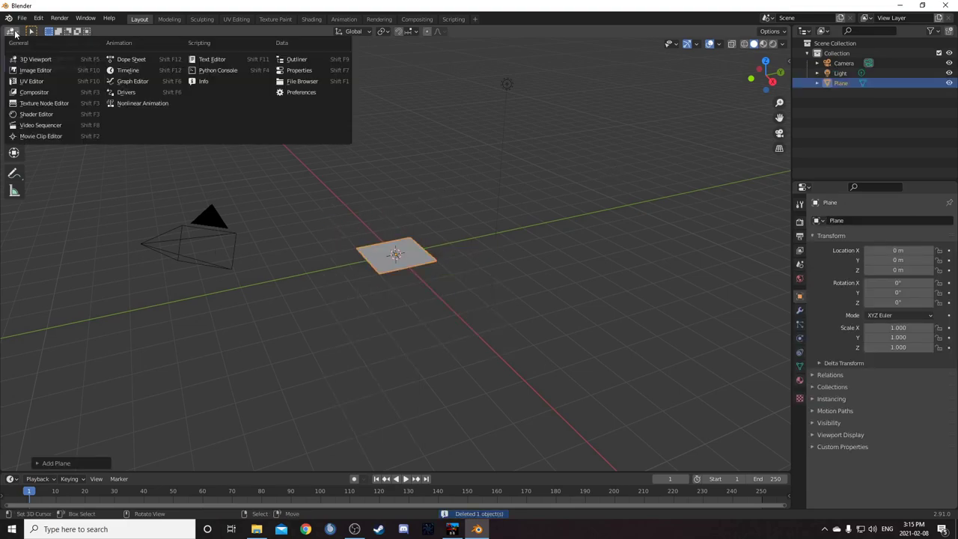
{"action": "left_click", "coordinate": [64, 116]}
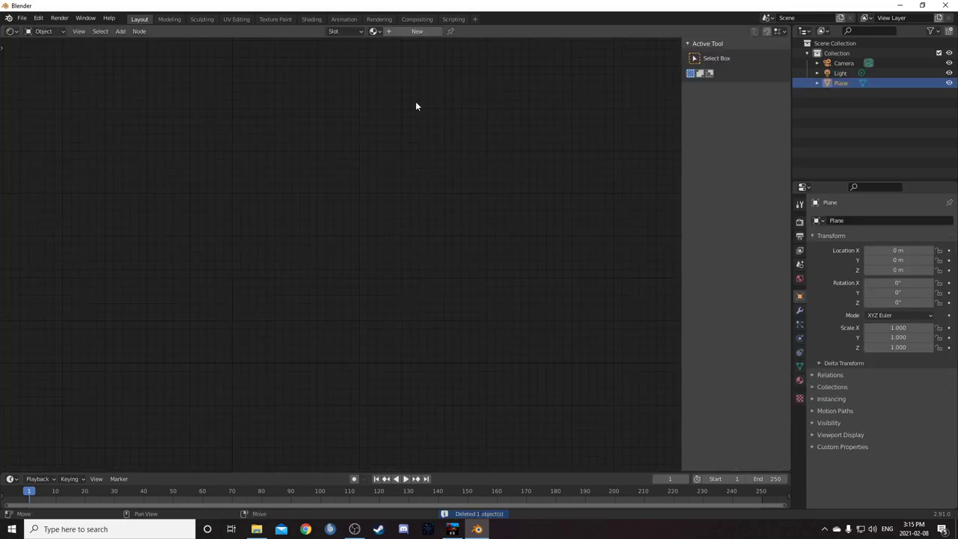
{"action": "left_click", "coordinate": [373, 31]}
{"action": "left_click", "coordinate": [386, 47]}
{"action": "scroll", "coordinate": [432, 263], "scroll_direction": "down", "scroll_amount": 2}
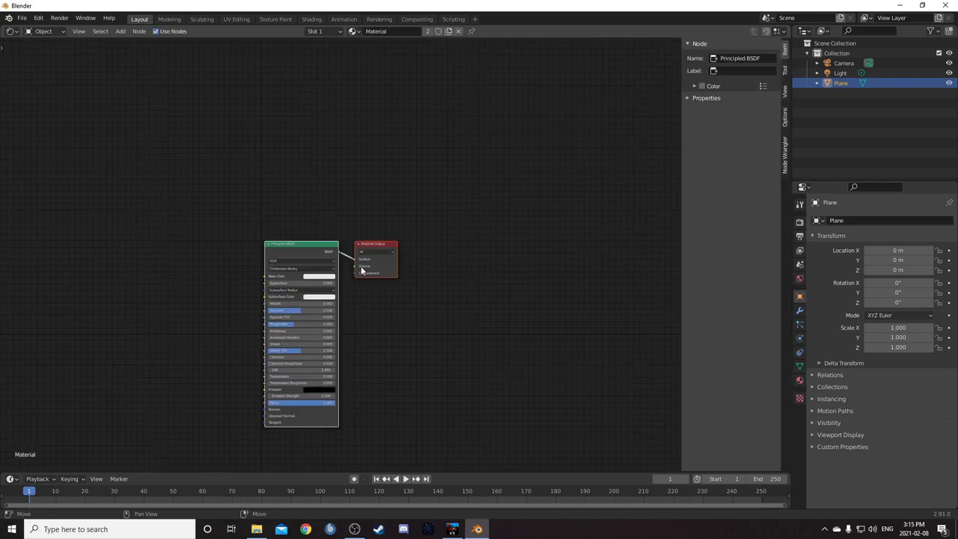
{"action": "middle_click_drag", "start_coordinate": [368, 289], "coordinate": [469, 196]}
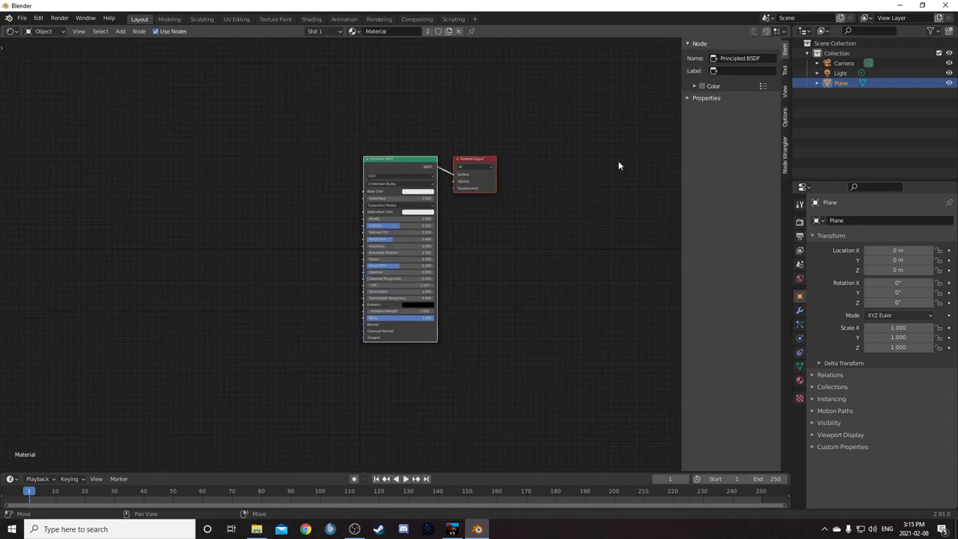
{"action": "key", "text": "n"}
Change the Outliner area into a 3D Viewport and enlarge it in width and height
{"action": "left_click", "coordinate": [803, 33]}
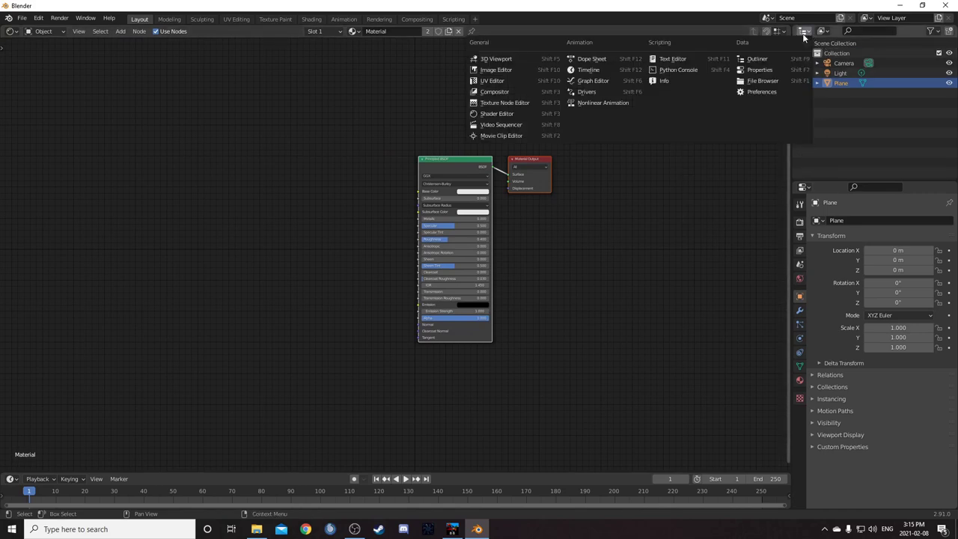
{"action": "left_click", "coordinate": [494, 58]}
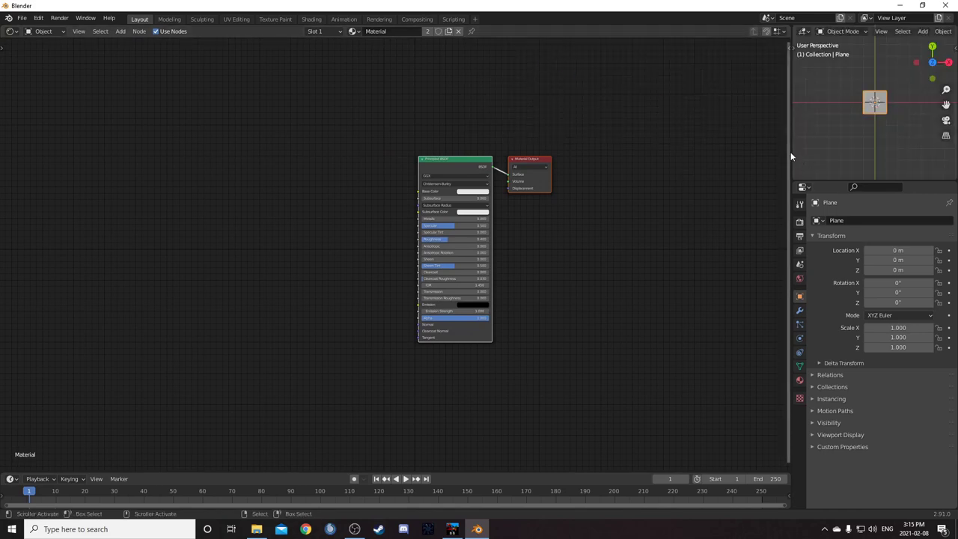
{"action": "left_click_drag", "start_coordinate": [790, 152], "coordinate": [704, 150]}
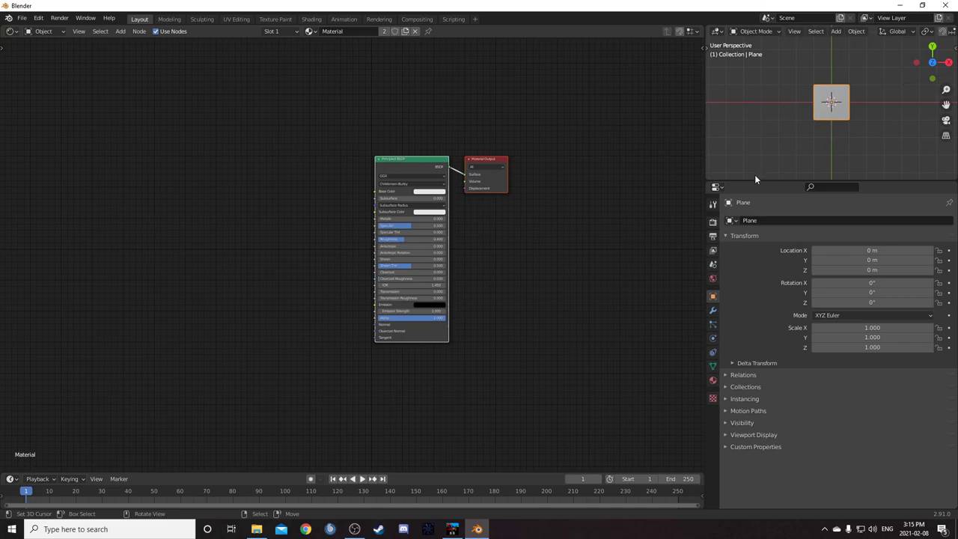
{"action": "left_click_drag", "start_coordinate": [755, 181], "coordinate": [761, 258]}
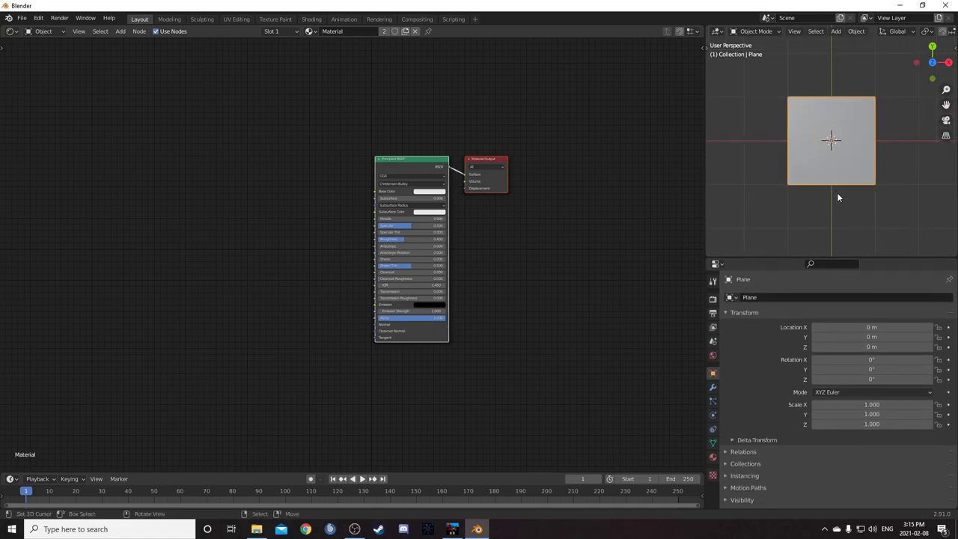
Frame the plane closer in the small 3D Viewport and set its shading to Rendered
{"action": "scroll", "coordinate": [839, 198], "scroll_direction": "up", "scroll_amount": 2}
{"action": "scroll", "coordinate": [838, 198], "scroll_direction": "down", "scroll_amount": 1}
{"action": "key", "text": "z"}
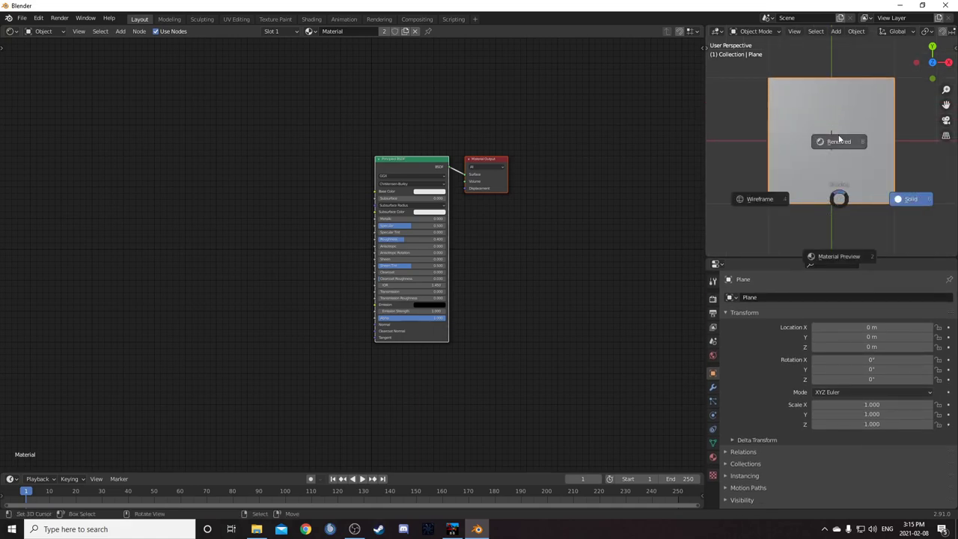
{"action": "left_click", "coordinate": [839, 141]}
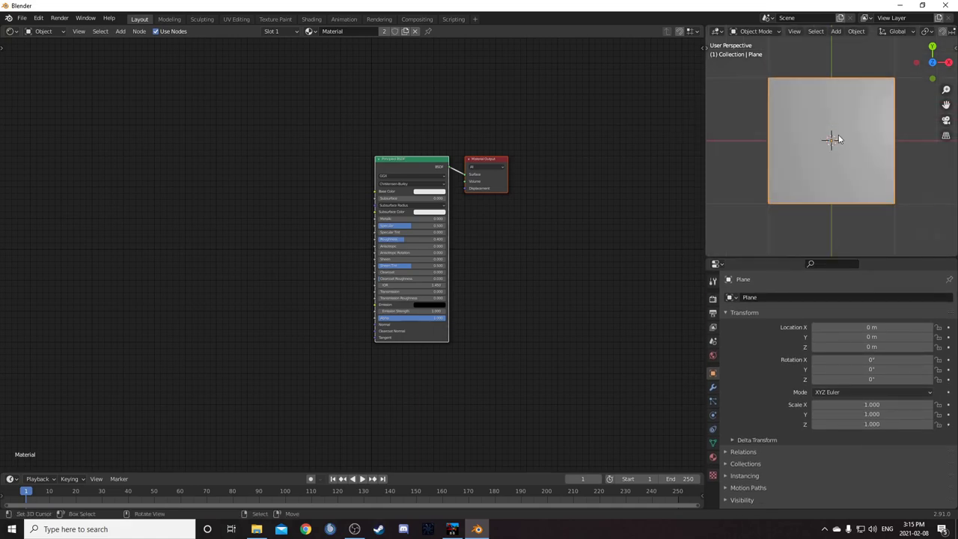
Set the render engine to Cycles with the Experimental feature set and GPU Compute as the device
{"action": "left_click", "coordinate": [713, 298]}
{"action": "left_click", "coordinate": [846, 297]}
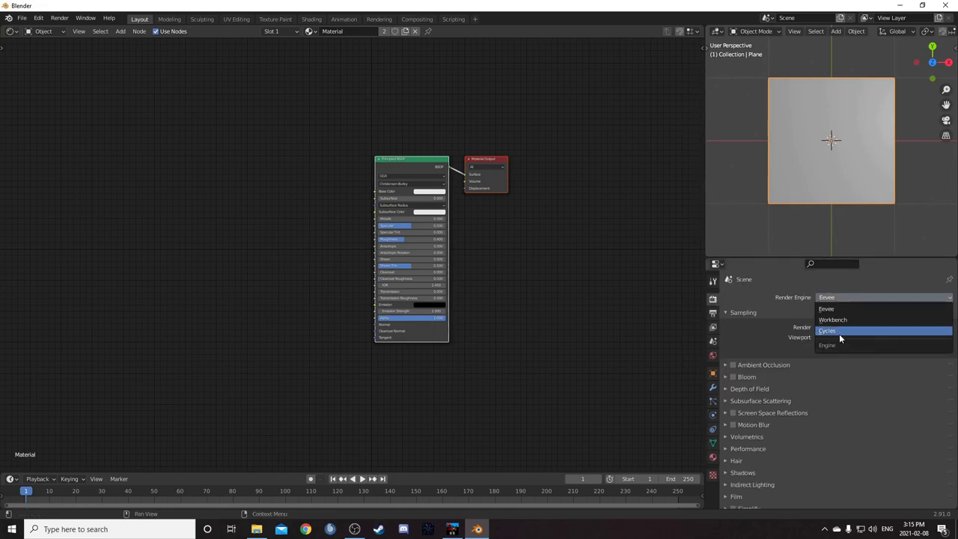
{"action": "left_click", "coordinate": [838, 333]}
{"action": "left_click", "coordinate": [850, 310]}
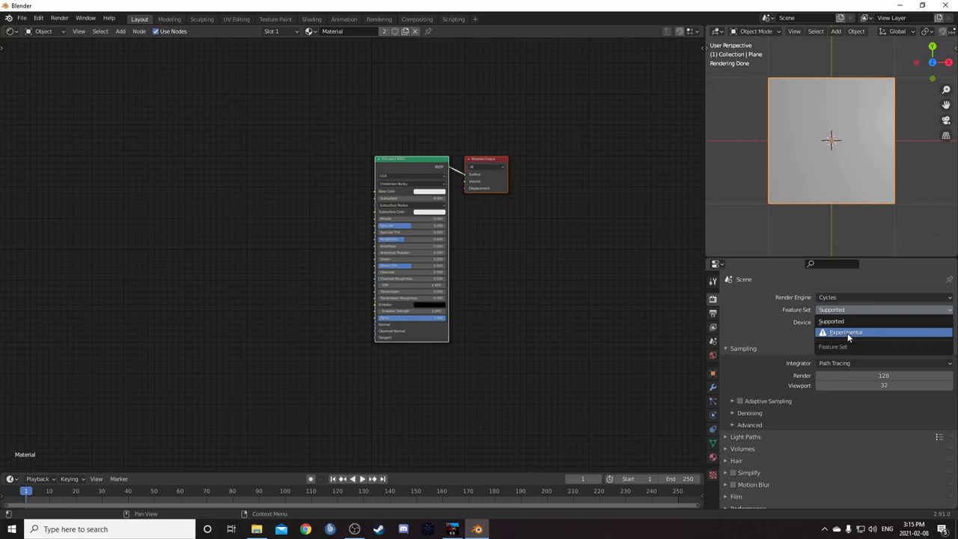
{"action": "left_click", "coordinate": [848, 334]}
{"action": "left_click", "coordinate": [837, 321]}
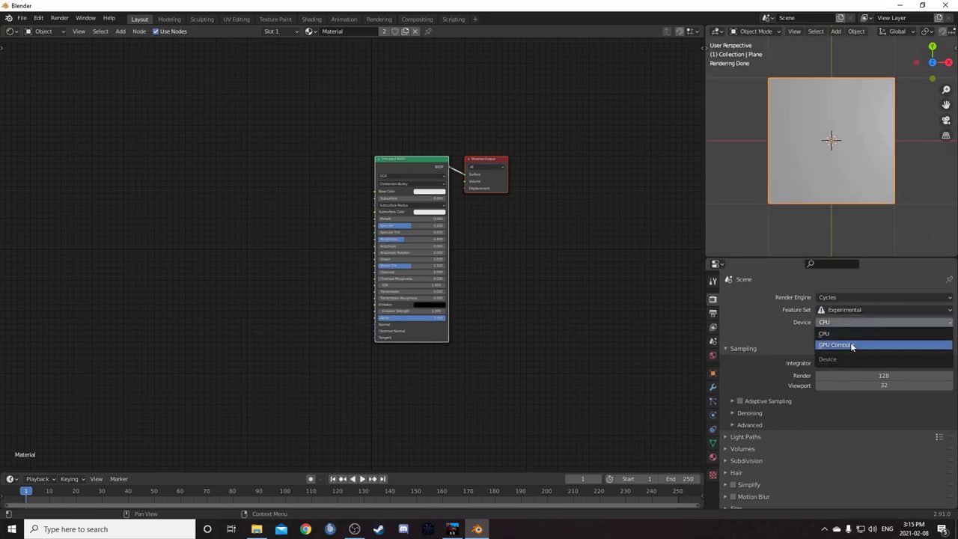
{"action": "left_click", "coordinate": [851, 344]}
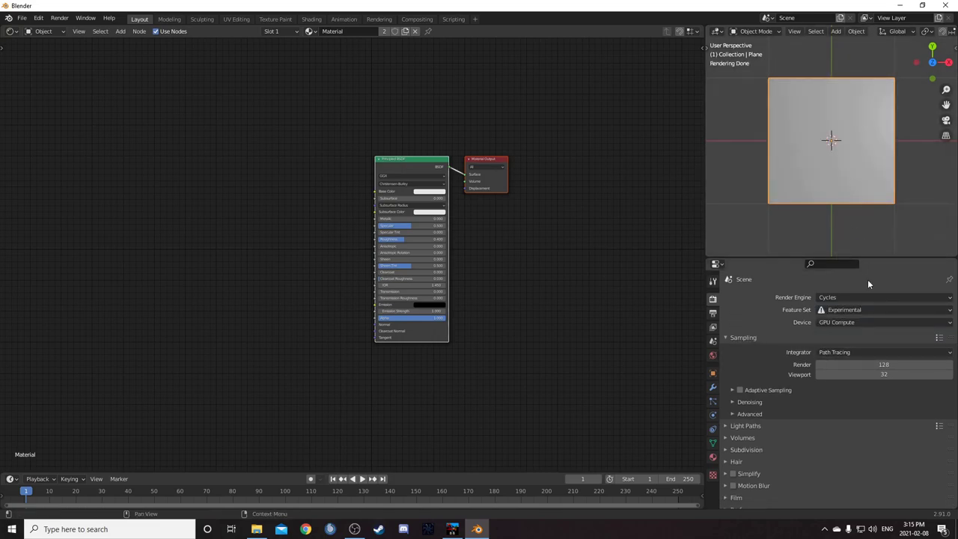
Set the surface displacement method in the plane's material settings to Displacement and Bump
{"action": "left_click", "coordinate": [713, 460]}
{"action": "scroll", "coordinate": [835, 379], "scroll_direction": "down", "scroll_amount": 12}
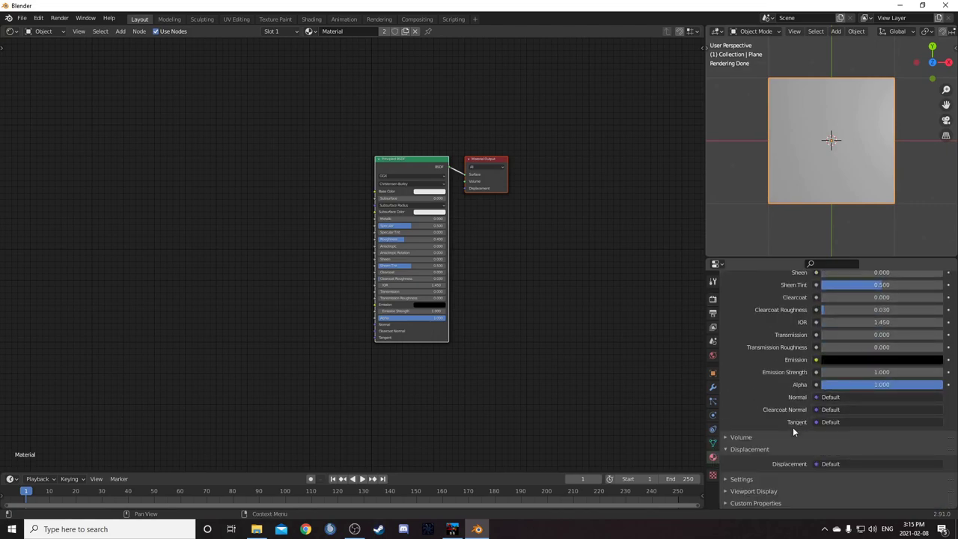
{"action": "left_click", "coordinate": [749, 480]}
{"action": "scroll", "coordinate": [773, 449], "scroll_direction": "down", "scroll_amount": 5}
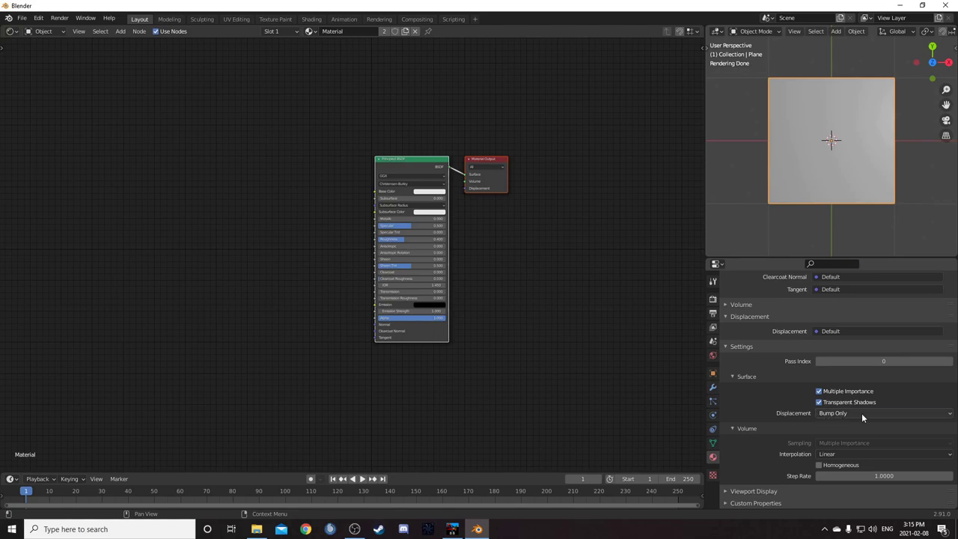
{"action": "left_click", "coordinate": [861, 413]}
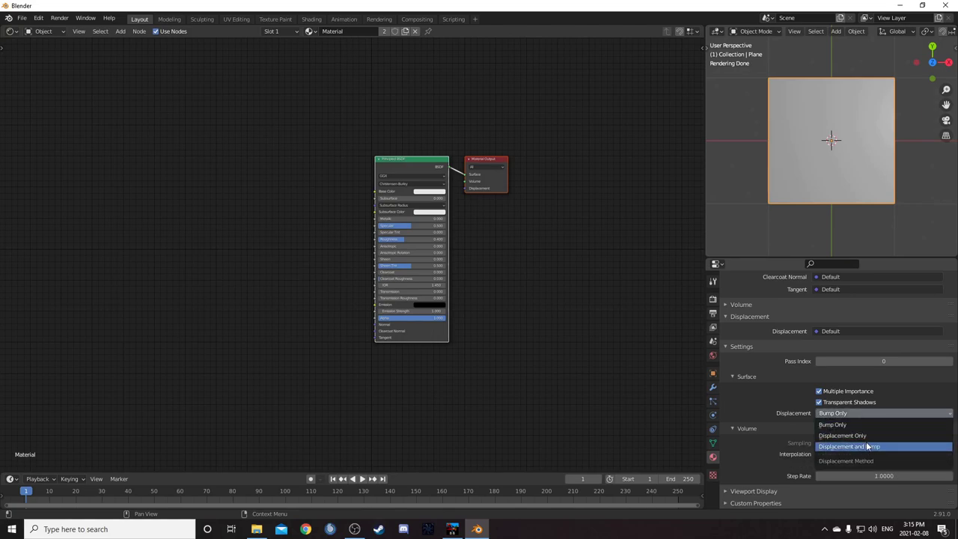
{"action": "left_click", "coordinate": [866, 446]}
Add a Subdivision Surface modifier to the plane, with Adaptive Subdivision enabled and the type set to Simple
{"action": "left_click", "coordinate": [713, 386]}
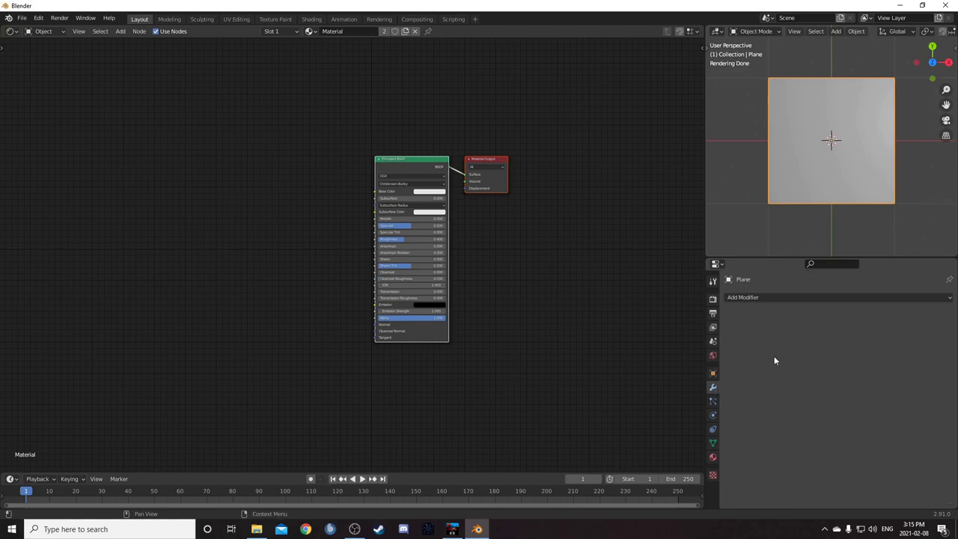
{"action": "left_click", "coordinate": [793, 298]}
{"action": "left_click", "coordinate": [760, 241]}
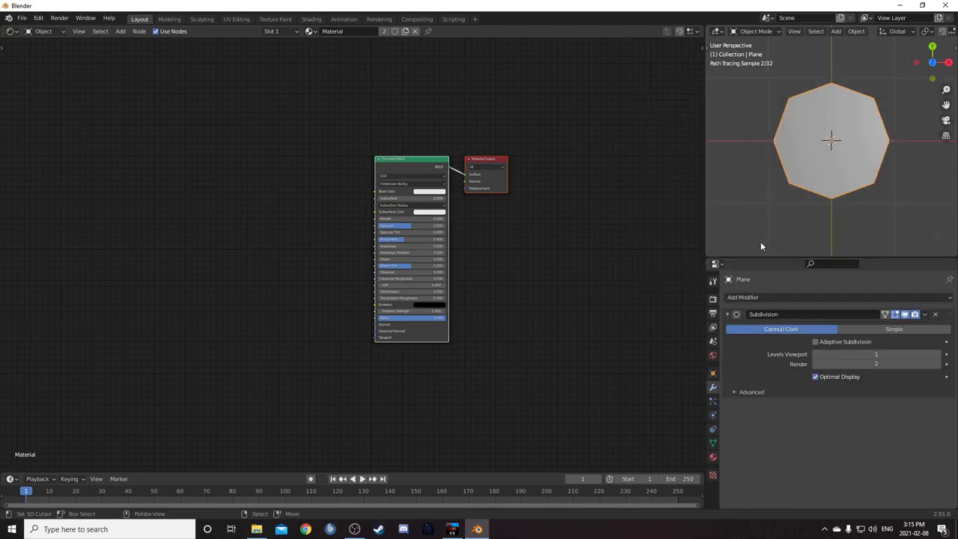
{"action": "left_click", "coordinate": [826, 341]}
{"action": "left_click", "coordinate": [913, 330]}
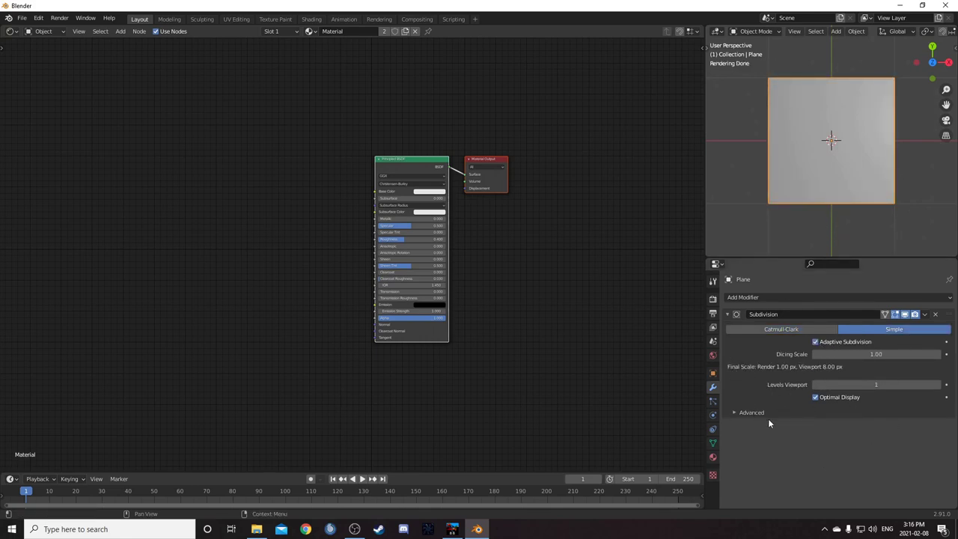
Delete the default light from the scene
{"action": "scroll", "coordinate": [819, 150], "scroll_direction": "down", "scroll_amount": 9}
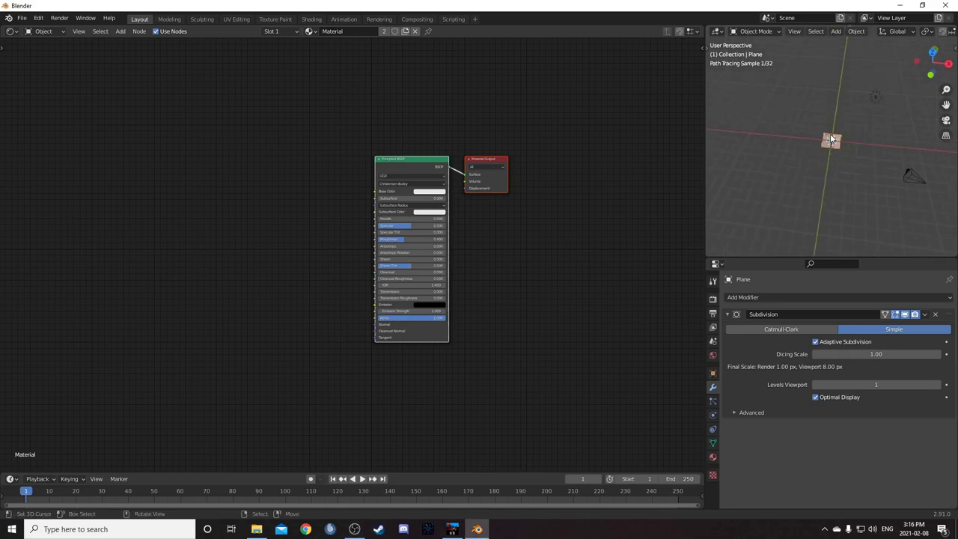
{"action": "left_click", "coordinate": [870, 93]}
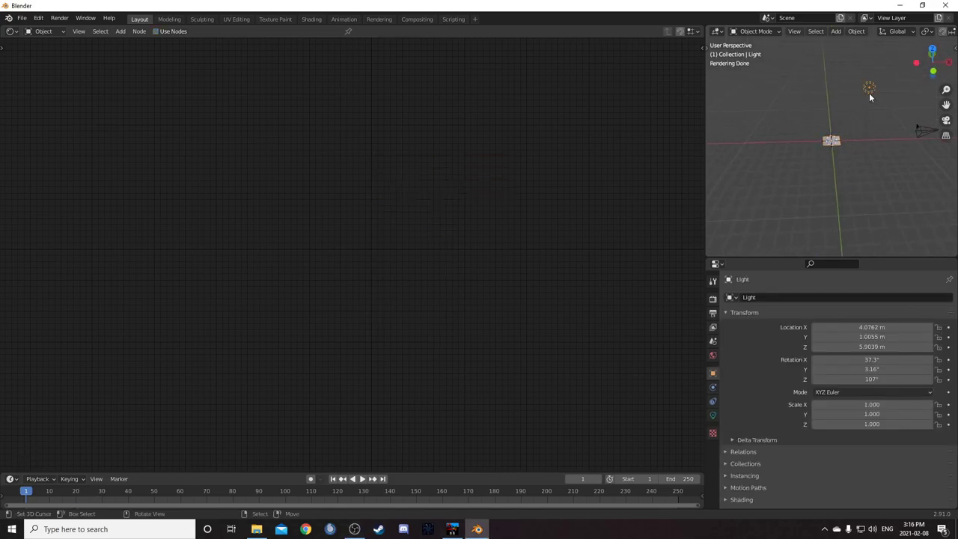
{"action": "key", "text": "x"}
{"action": "left_click", "coordinate": [870, 94]}
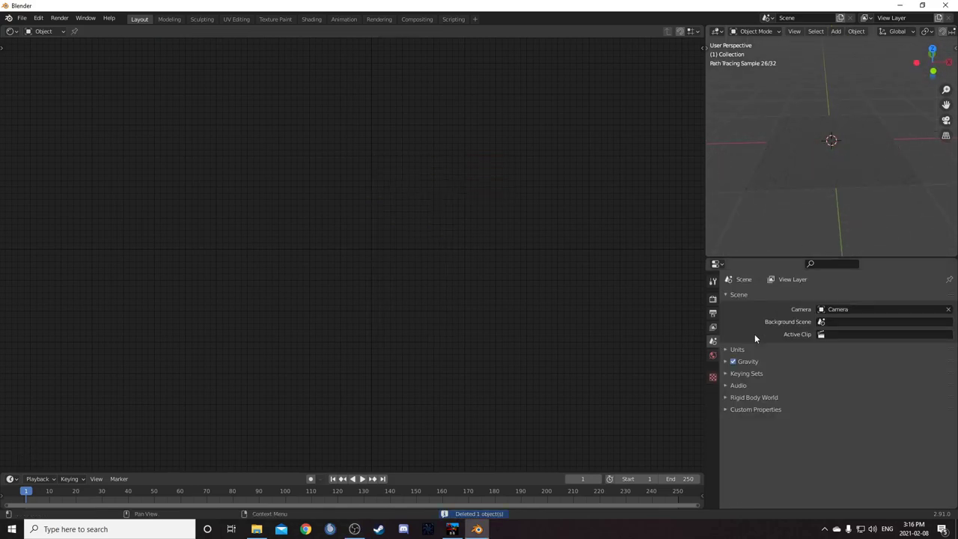
Use an Environment Texture as the world background color and load cape_hill_4k.hdr from the HDRIHaven folder
{"action": "left_click", "coordinate": [713, 356]}
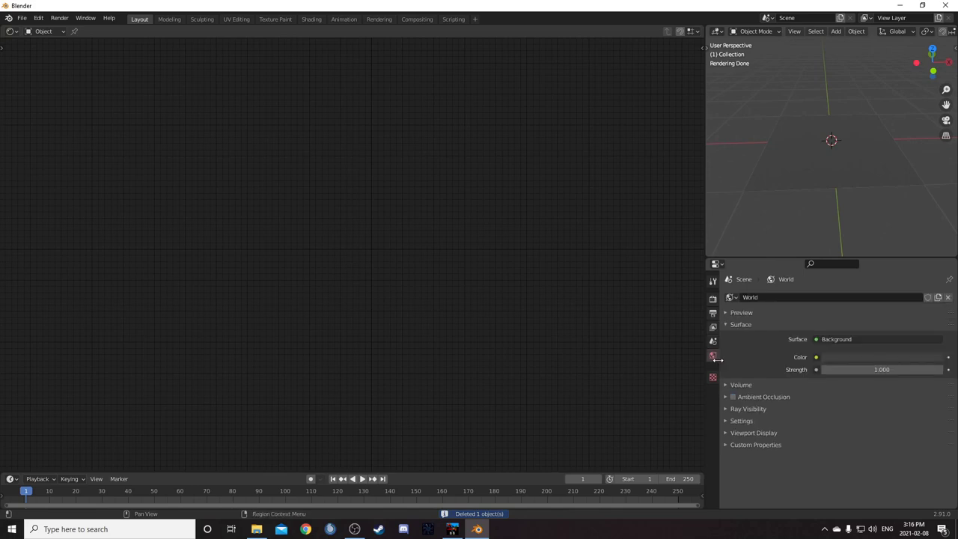
{"action": "left_click", "coordinate": [815, 357]}
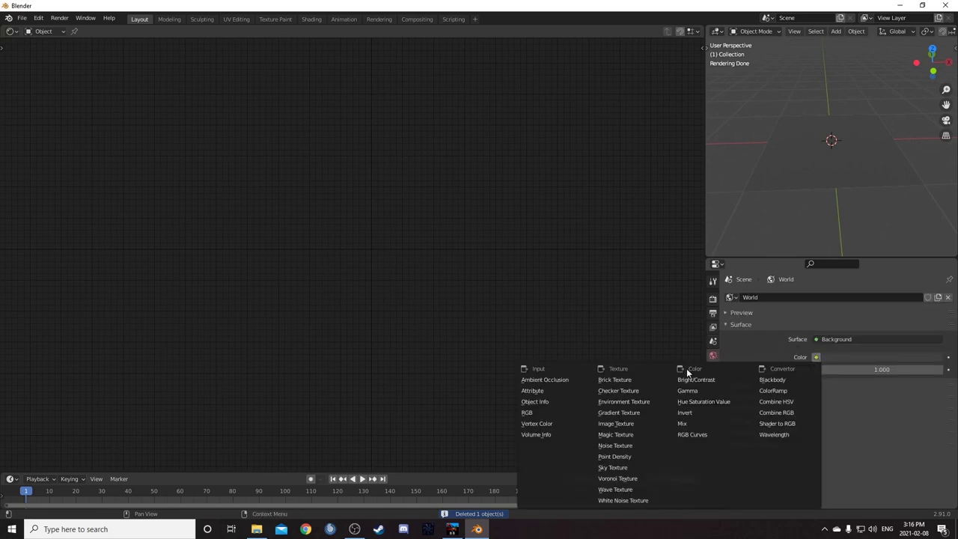
{"action": "left_click", "coordinate": [647, 402]}
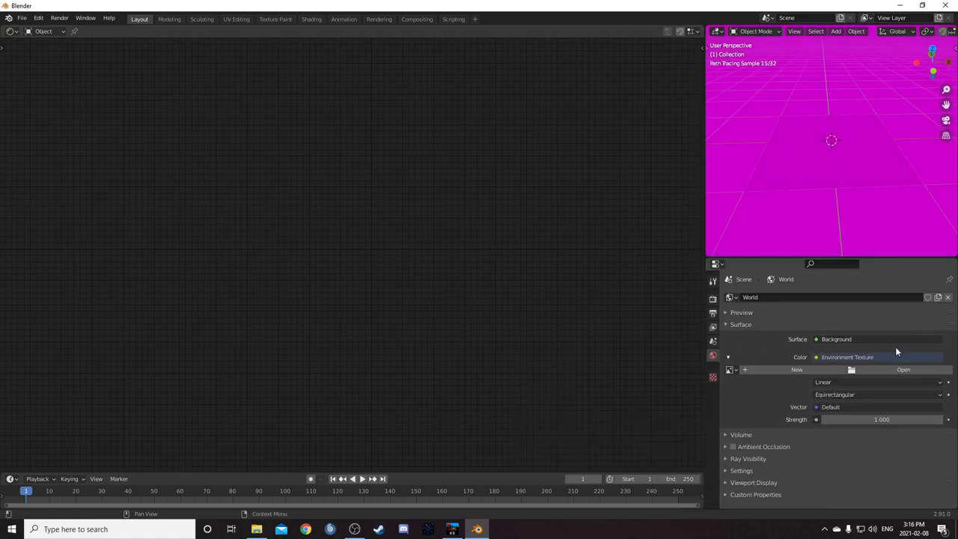
{"action": "left_click", "coordinate": [881, 371]}
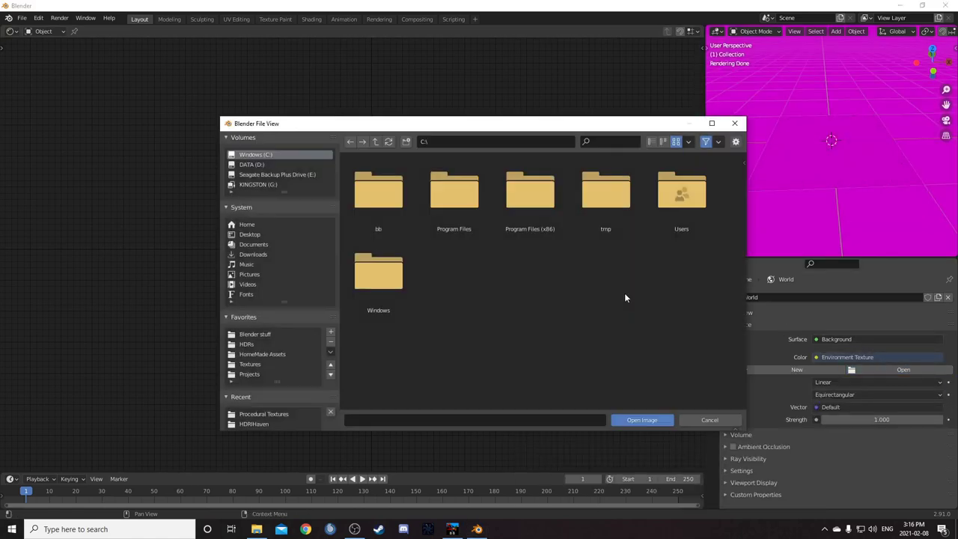
{"action": "left_click", "coordinate": [247, 344]}
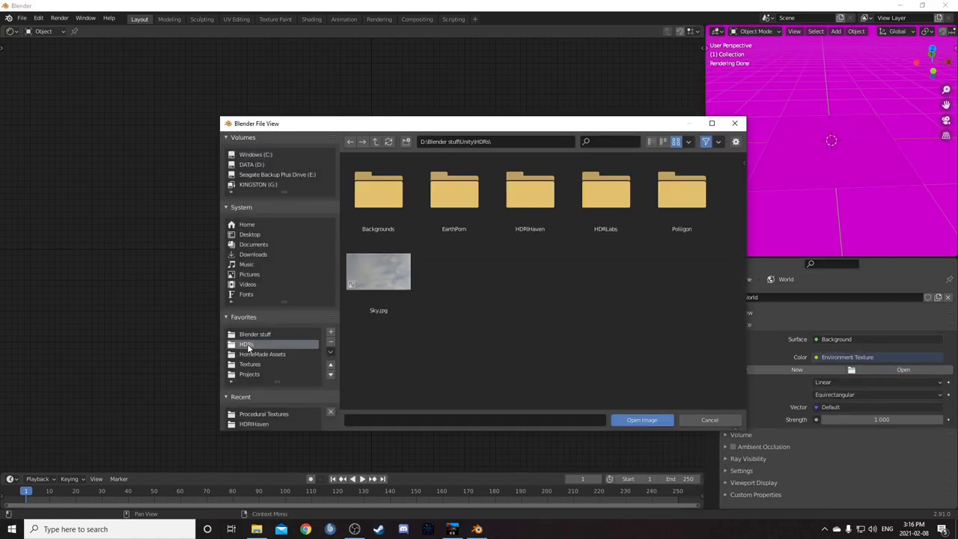
{"action": "left_click", "coordinate": [528, 217]}
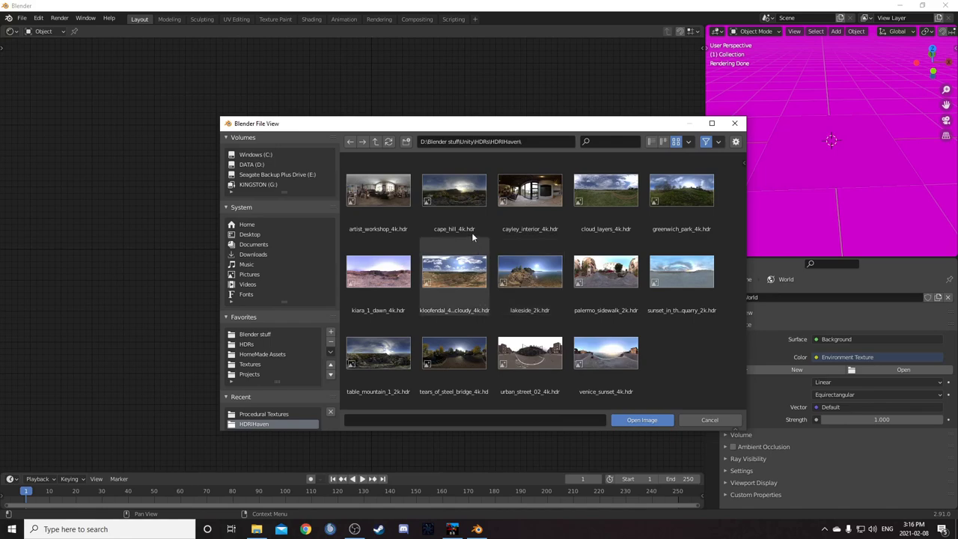
{"action": "left_click", "coordinate": [466, 207]}
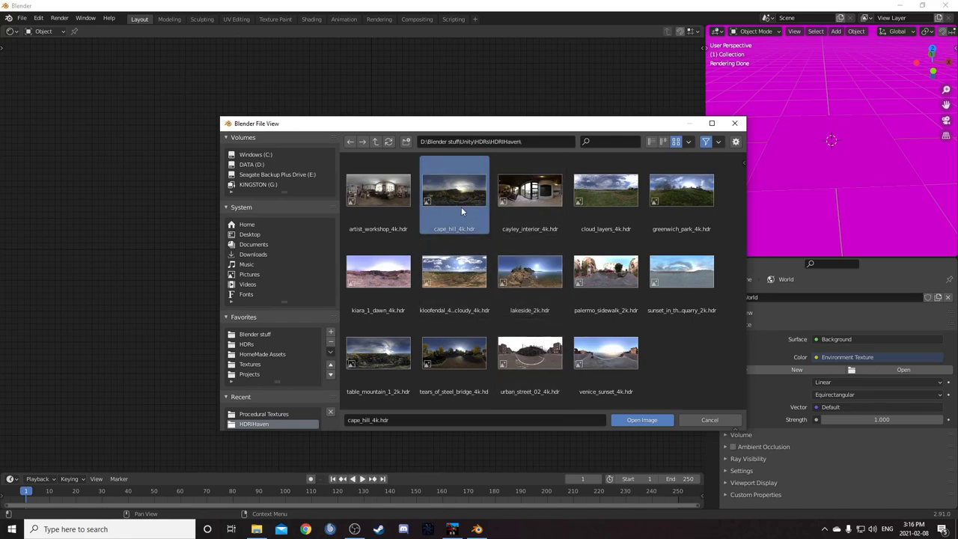
{"action": "left_click", "coordinate": [641, 420]}
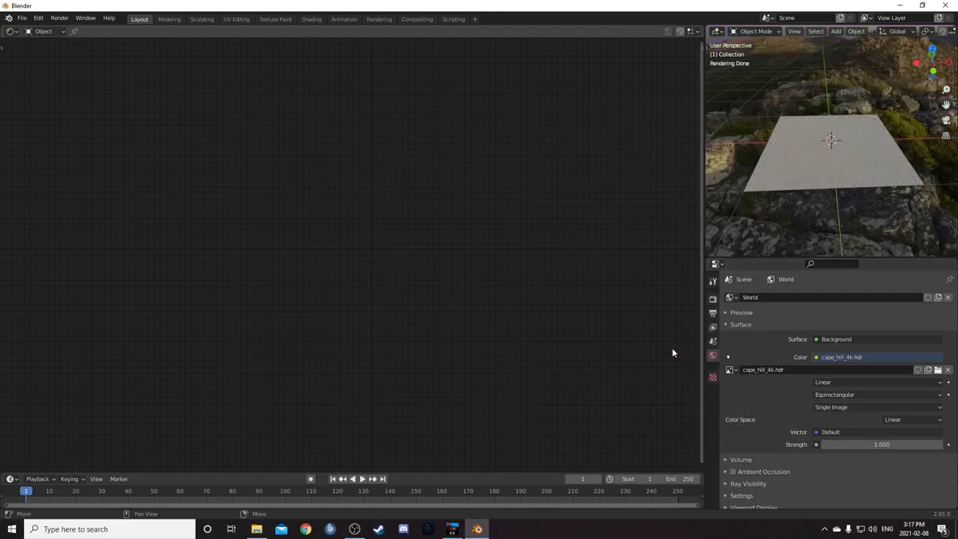
Show the World nodes in the Shader Editor and move the cape_hill_4k.hdr node farther away from the Background node
{"action": "left_click", "coordinate": [44, 32]}
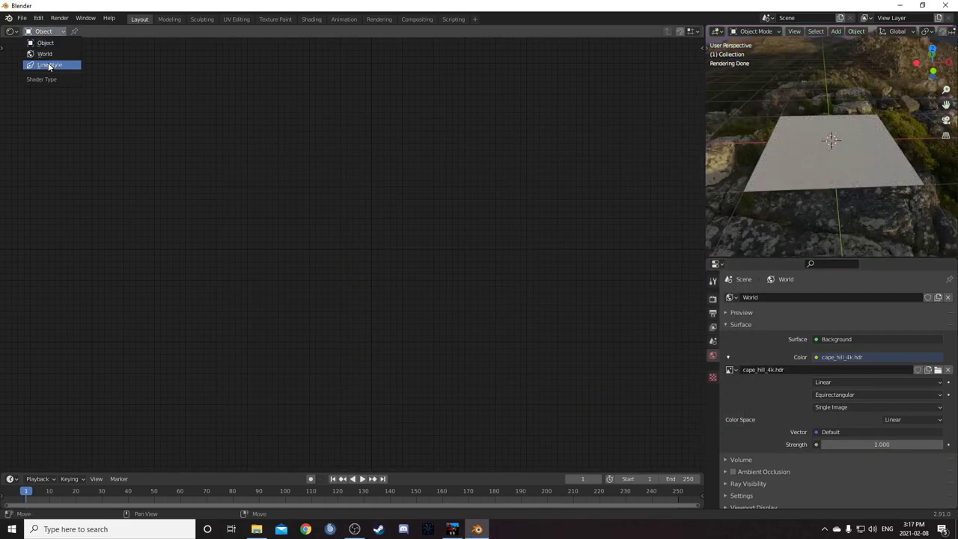
{"action": "left_click", "coordinate": [41, 52]}
{"action": "middle_click_drag", "start_coordinate": [248, 216], "coordinate": [340, 292]}
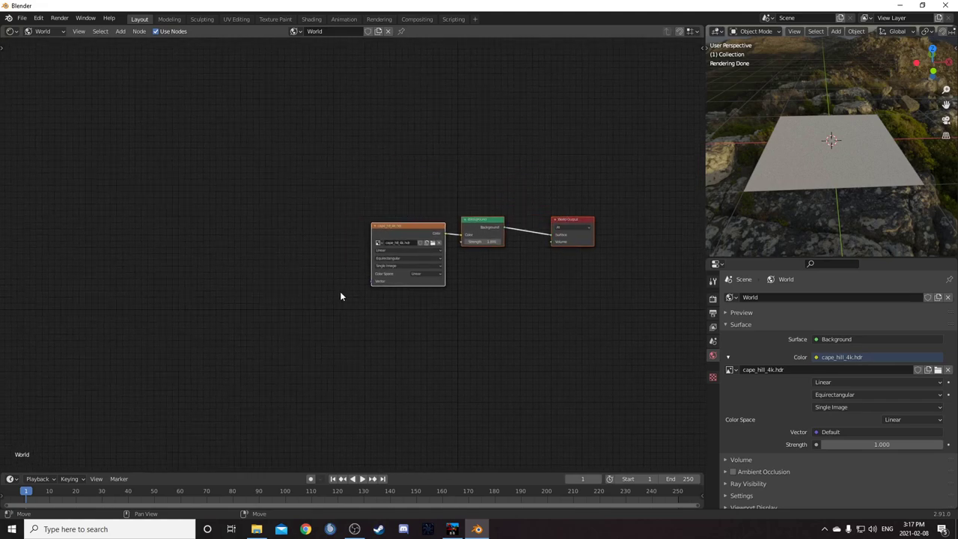
{"action": "scroll", "coordinate": [340, 292], "scroll_direction": "up", "scroll_amount": 2}
{"action": "left_click_drag", "start_coordinate": [443, 221], "coordinate": [386, 222]}
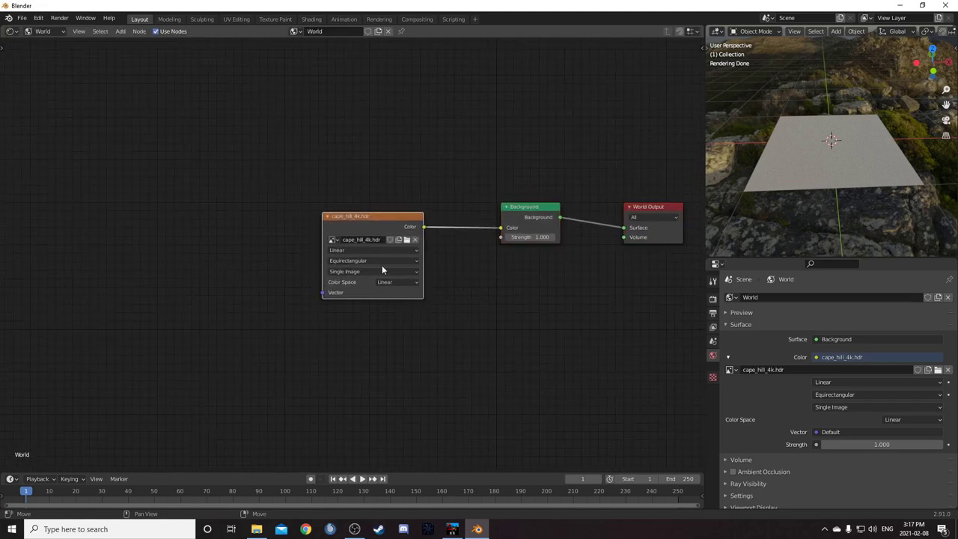
Add Texture Coordinate and Mapping nodes feeding the cape_hill_4k.hdr node, spaced slightly farther away from it
{"action": "scroll", "coordinate": [355, 297], "scroll_direction": "down", "scroll_amount": 2}
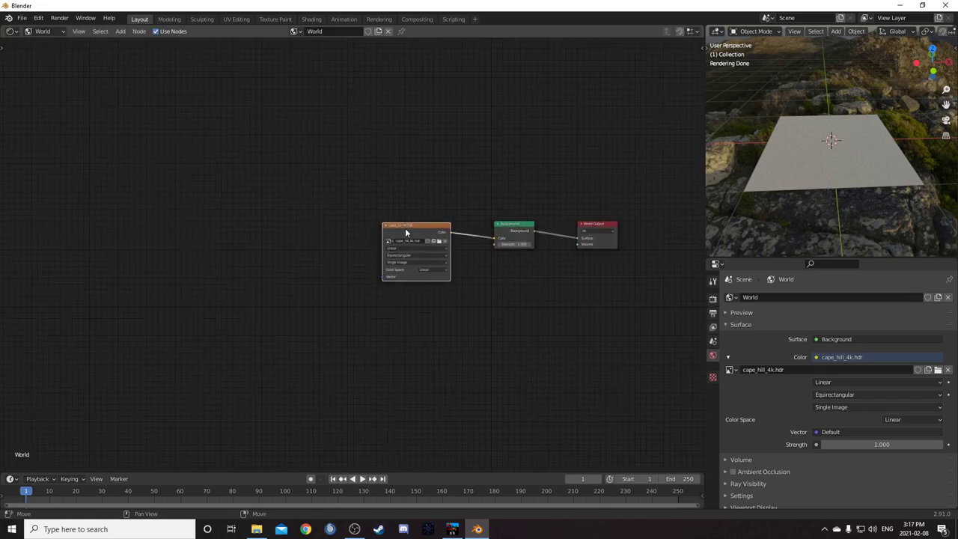
{"action": "scroll", "coordinate": [378, 292], "scroll_direction": "up", "scroll_amount": 2}
{"action": "key", "text": "ctrl+t"}
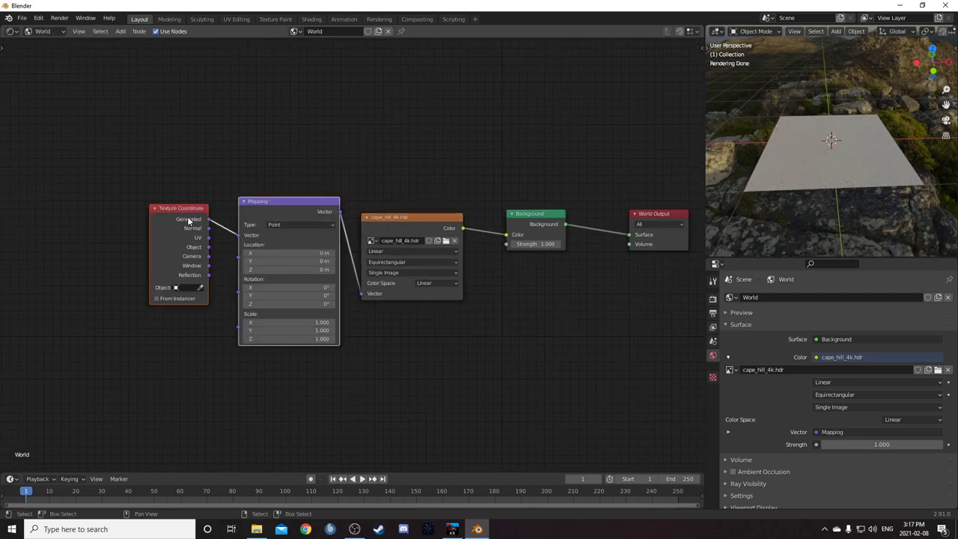
{"action": "left_click_drag", "start_coordinate": [189, 219], "coordinate": [170, 218]}
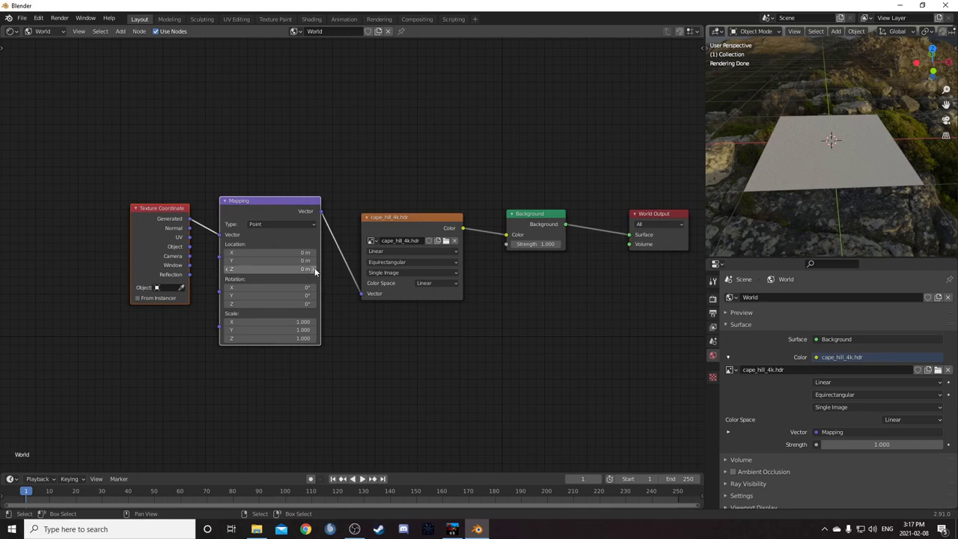
Set the Z location of the world's Mapping node to 0.1 m
{"action": "left_click_drag", "start_coordinate": [315, 271], "coordinate": [227, 274]}
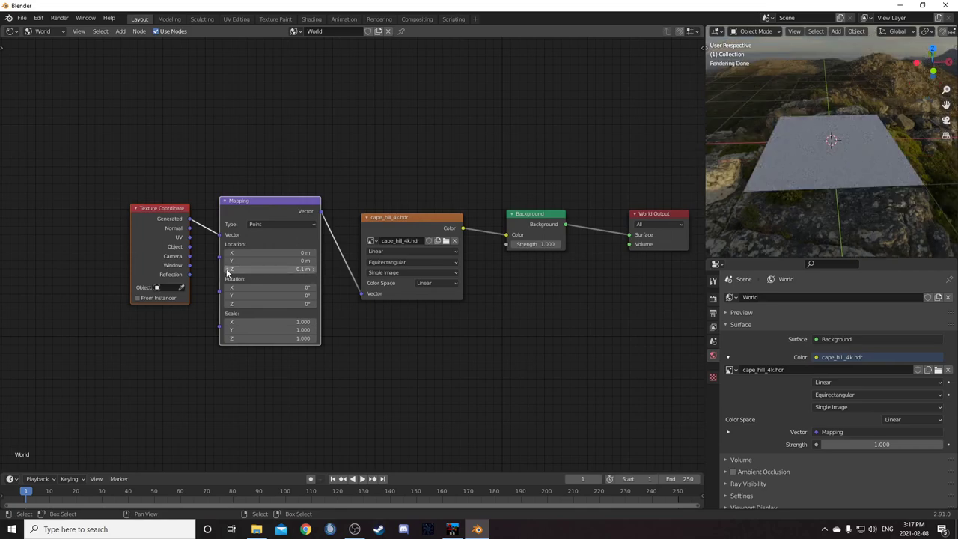
{"action": "middle_click_drag", "start_coordinate": [853, 236], "coordinate": [848, 140]}
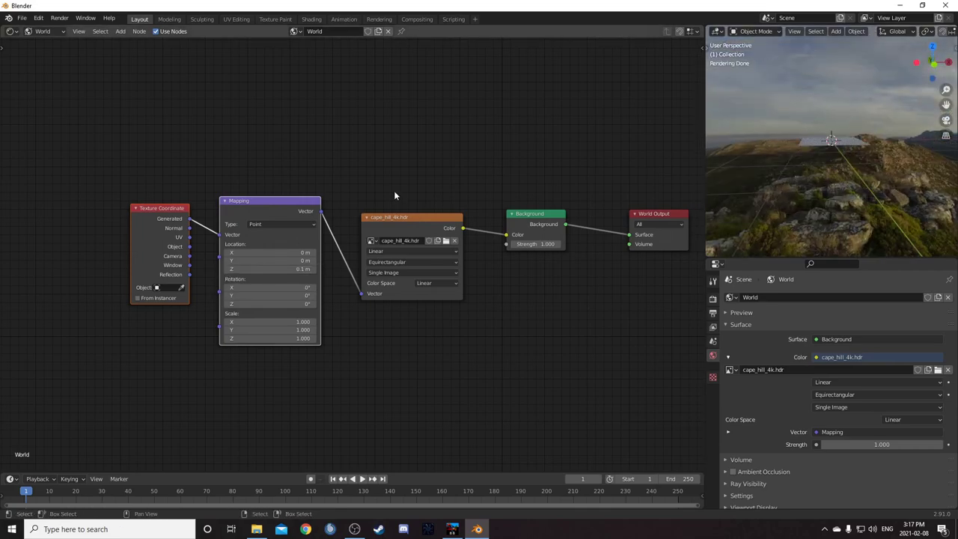
{"action": "left_click_drag", "start_coordinate": [227, 269], "coordinate": [317, 285]}
{"action": "middle_click_drag", "start_coordinate": [874, 120], "coordinate": [829, 149]}
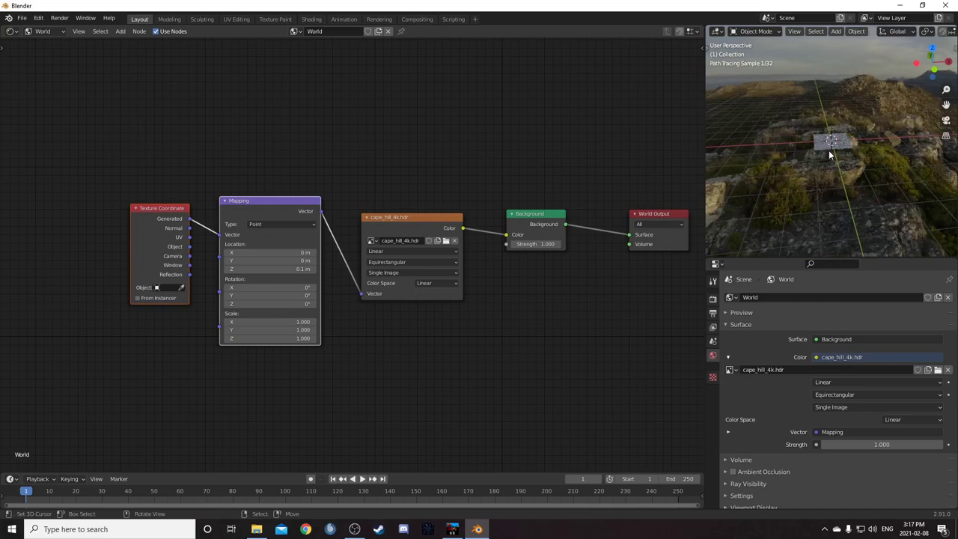
Switch the Shader Editor from World to Object and select the plane to show its material nodes
{"action": "left_click", "coordinate": [38, 31]}
{"action": "left_click", "coordinate": [41, 36]}
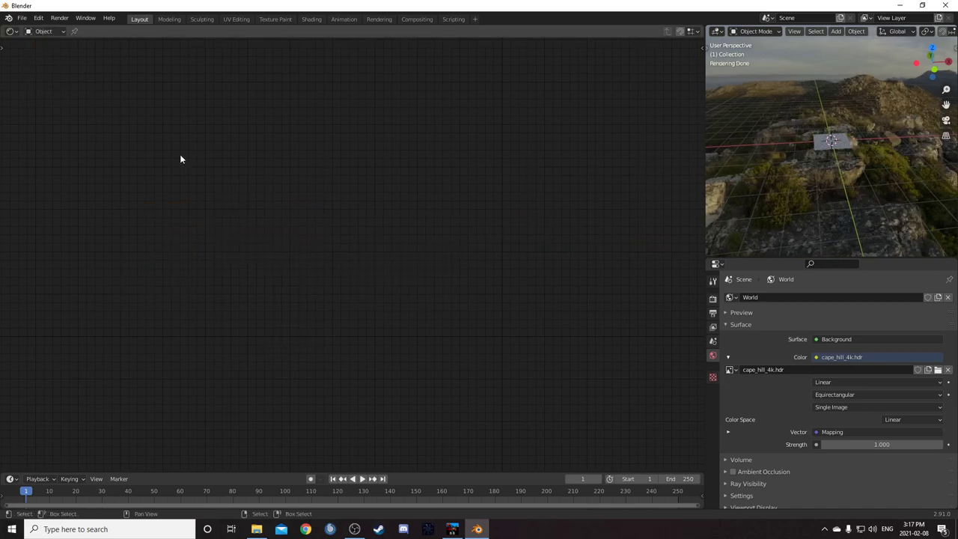
{"action": "left_click", "coordinate": [821, 151]}
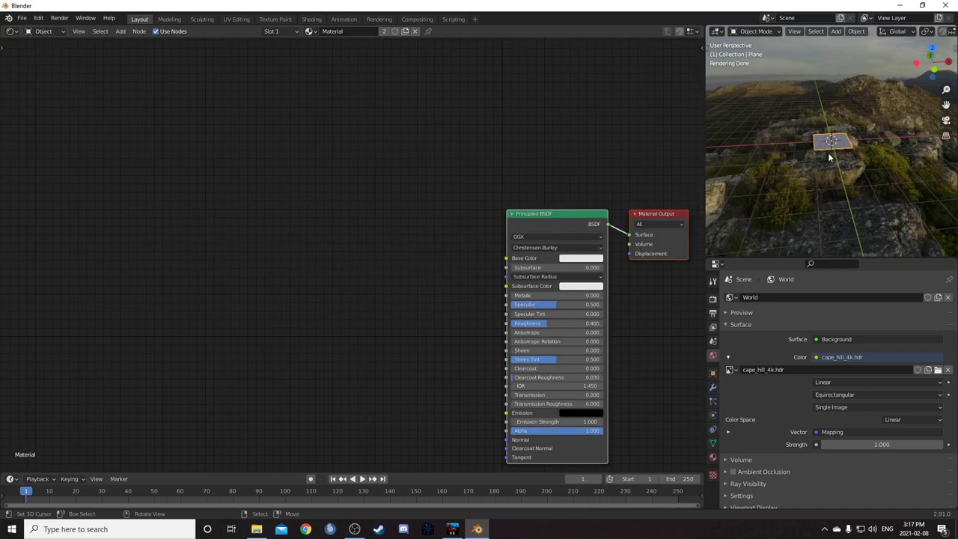
{"action": "scroll", "coordinate": [805, 193], "scroll_direction": "up", "scroll_amount": 6}
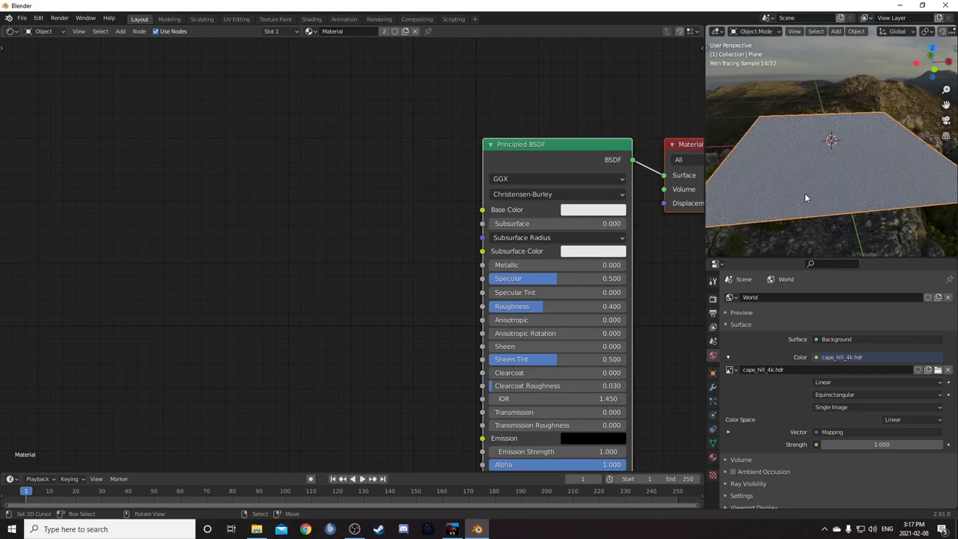
{"action": "scroll", "coordinate": [804, 193], "scroll_direction": "down", "scroll_amount": 5}
{"action": "middle_click_drag", "start_coordinate": [804, 194], "coordinate": [778, 201]}
{"action": "middle_click_drag", "start_coordinate": [503, 295], "coordinate": [362, 239]}
{"action": "scroll", "coordinate": [362, 239], "scroll_direction": "down", "scroll_amount": 5}
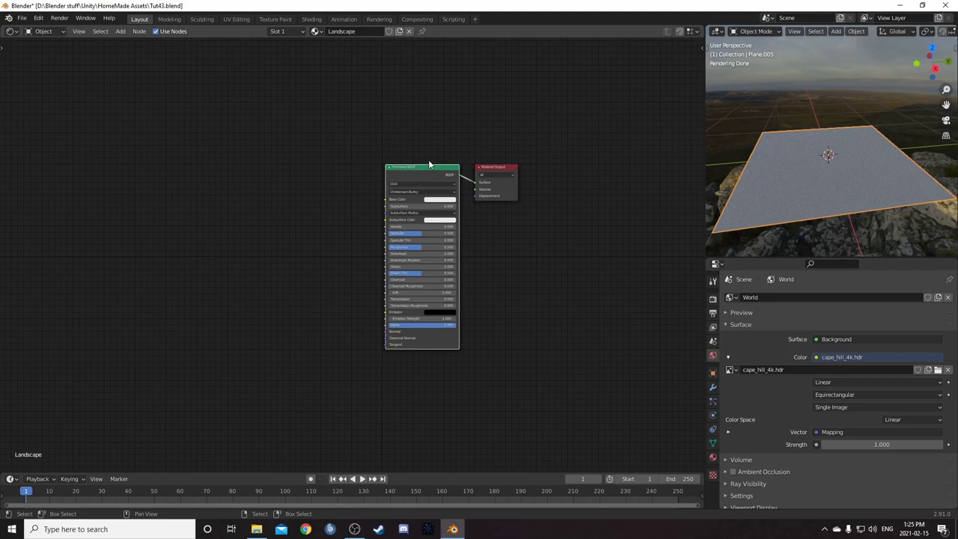
Move the Principled BSDF node away from the Material Output to free space for texture nodes
{"action": "middle_click_drag", "start_coordinate": [428, 159], "coordinate": [494, 291]}
{"action": "left_click_drag", "start_coordinate": [479, 296], "coordinate": [419, 379]}
{"action": "middle_click_drag", "start_coordinate": [434, 315], "coordinate": [556, 161]}
Add a Noise Texture node in the empty area well before the Material Output
{"action": "key", "text": "shift+a"}
{"action": "left_click", "coordinate": [437, 247]}
{"action": "type", "text": "nois"}
{"action": "key", "text": "Return"}
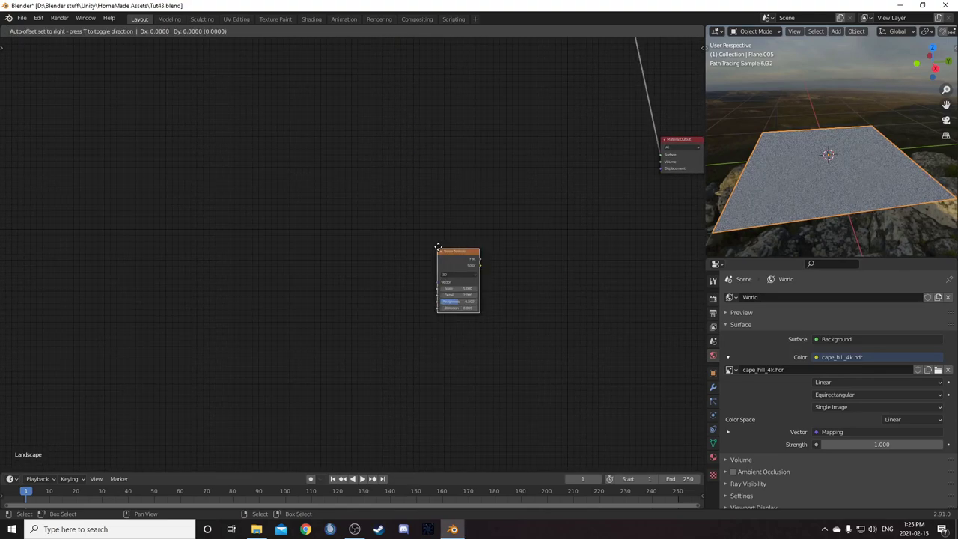
{"action": "scroll", "coordinate": [275, 219], "scroll_direction": "up", "scroll_amount": 4}
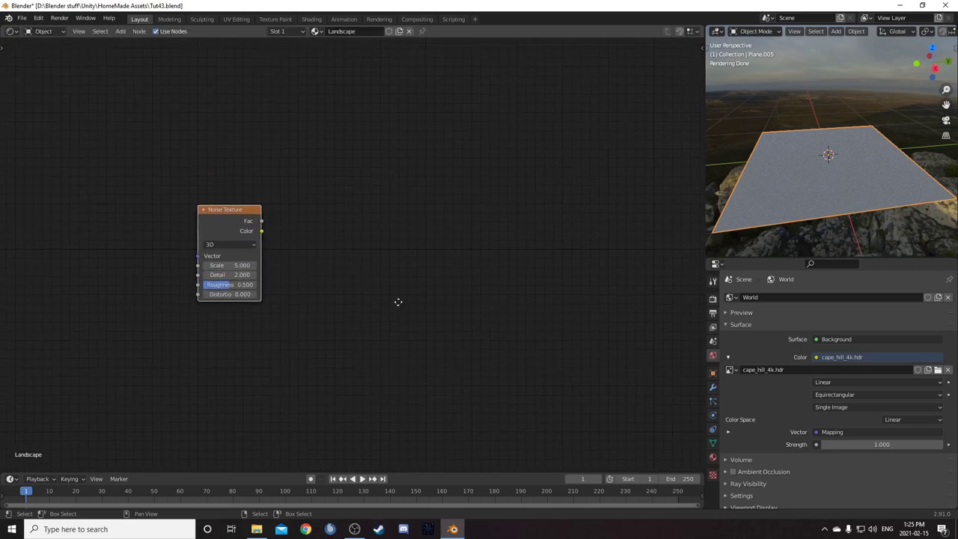
{"action": "left_click", "coordinate": [199, 210]}
Preview the Noise Texture's Fac output on the plane, followed by its Color output
{"action": "scroll", "coordinate": [224, 199], "scroll_direction": "up", "scroll_amount": 2}
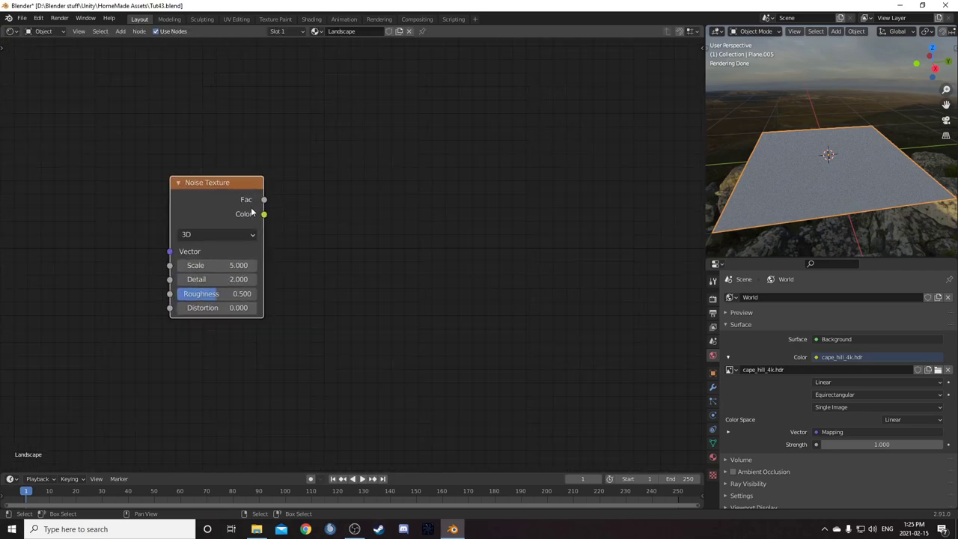
{"action": "left_click", "coordinate": [213, 191], "text": "ctrl+shift"}
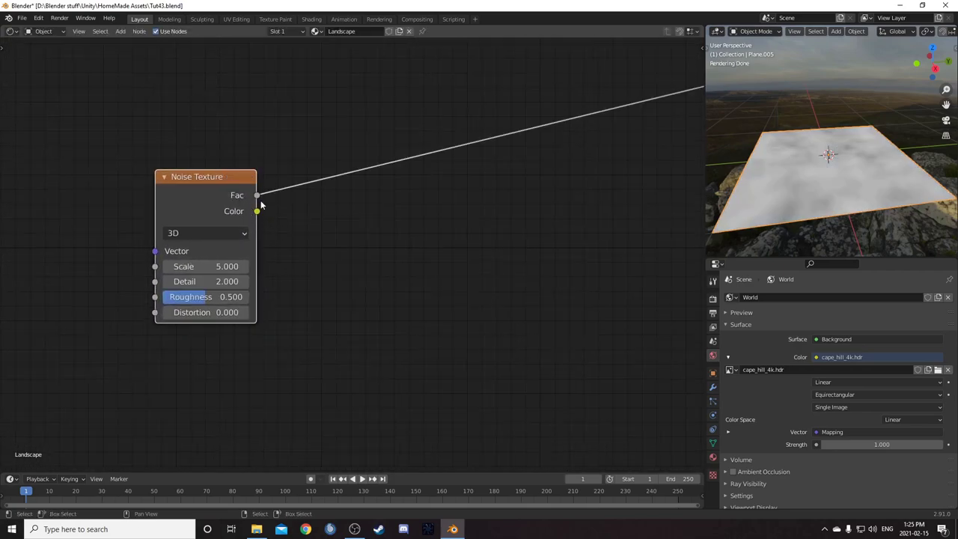
{"action": "left_click", "coordinate": [218, 193], "text": "ctrl+shift"}
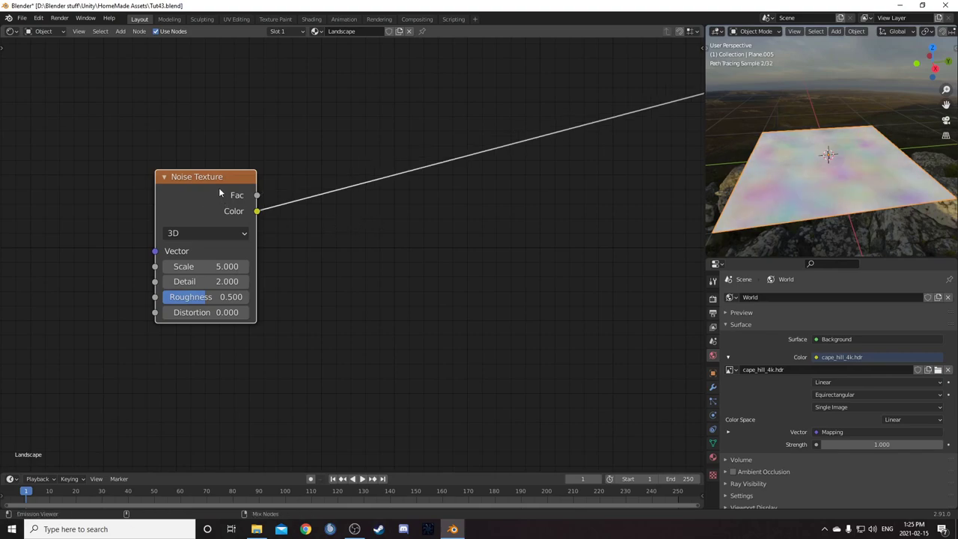
{"action": "key", "text": "shift+a"}
{"action": "left_click", "coordinate": [357, 241]}
{"action": "type", "text": "sep"}
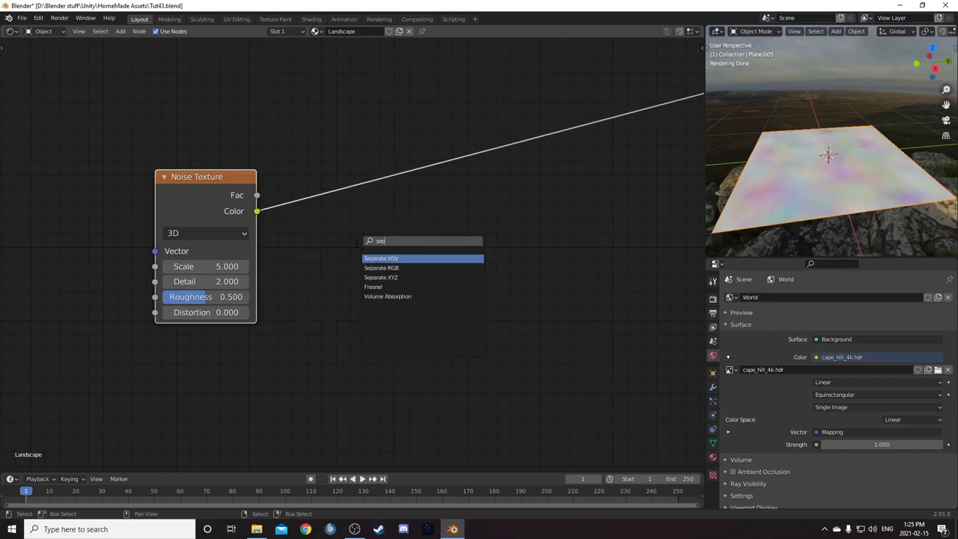
{"action": "key", "text": "Down"}
{"action": "key", "text": "Return"}
{"action": "right_click", "coordinate": [355, 244]}
Insert a Separate XYZ node on the Noise Texture's Color link, with its X output feeding the viewer
{"action": "key", "text": "shift+a"}
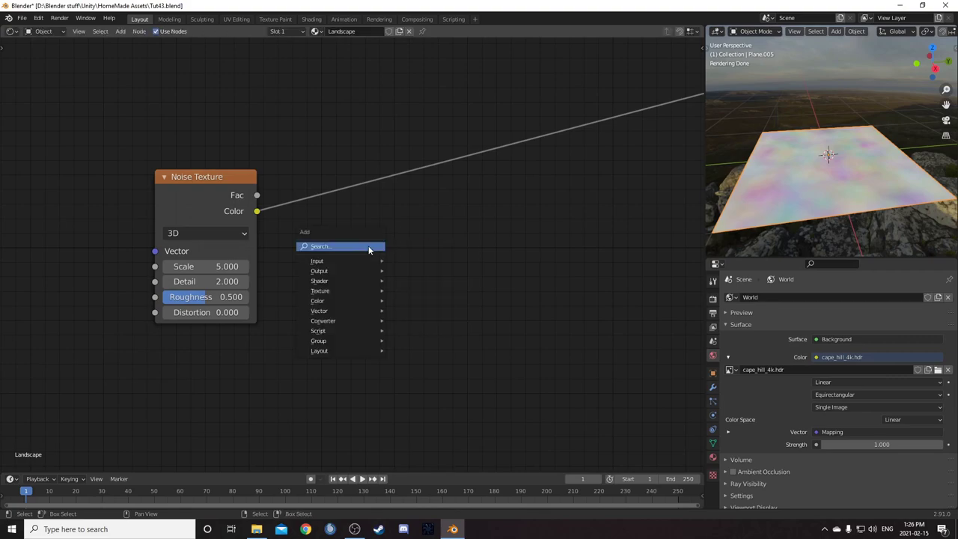
{"action": "left_click", "coordinate": [369, 245]}
{"action": "type", "text": "sep"}
{"action": "key", "text": "Down"}
{"action": "key", "text": "Down"}
{"action": "key", "text": "Return"}
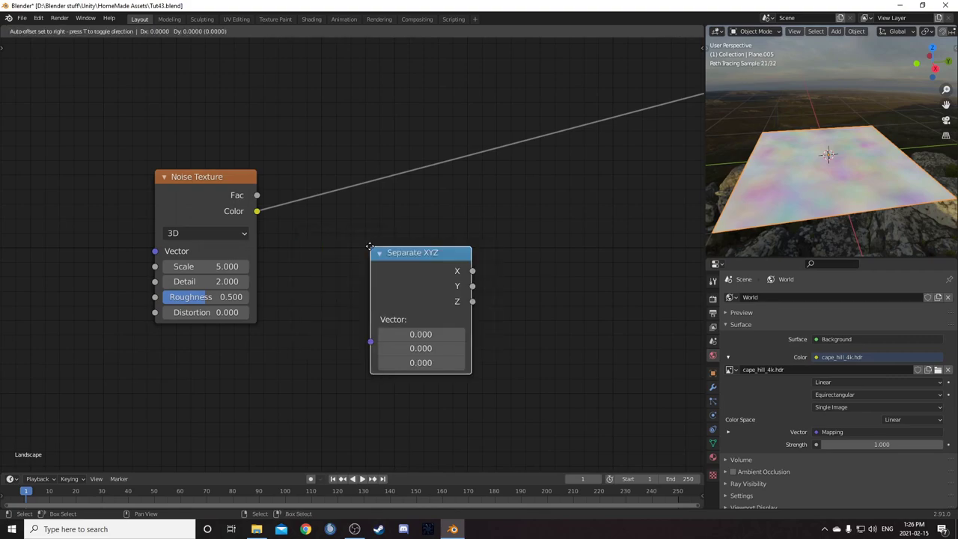
{"action": "left_click", "coordinate": [322, 153]}
{"action": "middle_click_drag", "start_coordinate": [511, 259], "coordinate": [490, 301]}
{"action": "left_click_drag", "start_coordinate": [329, 204], "coordinate": [334, 247]}
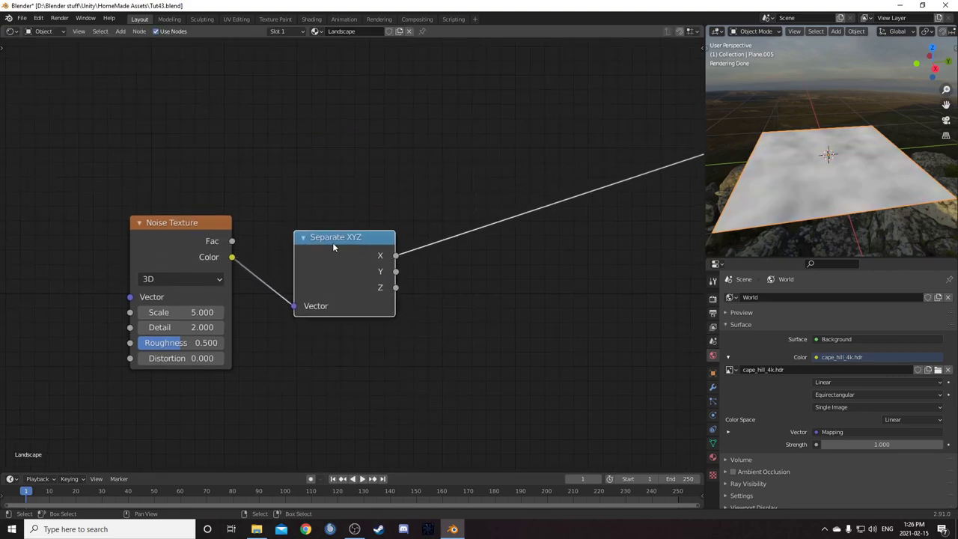
Compare the Noise Texture's Fac output with the Separate XYZ node's X, Y and Z outputs on the plane
{"action": "left_click", "coordinate": [189, 235], "text": "ctrl+shift"}
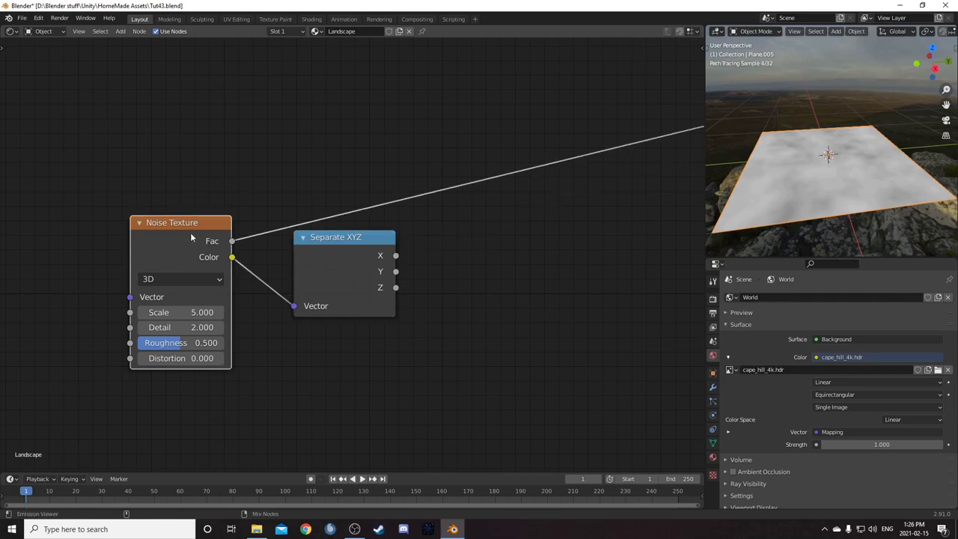
{"action": "left_click", "coordinate": [326, 239], "text": "ctrl+shift"}
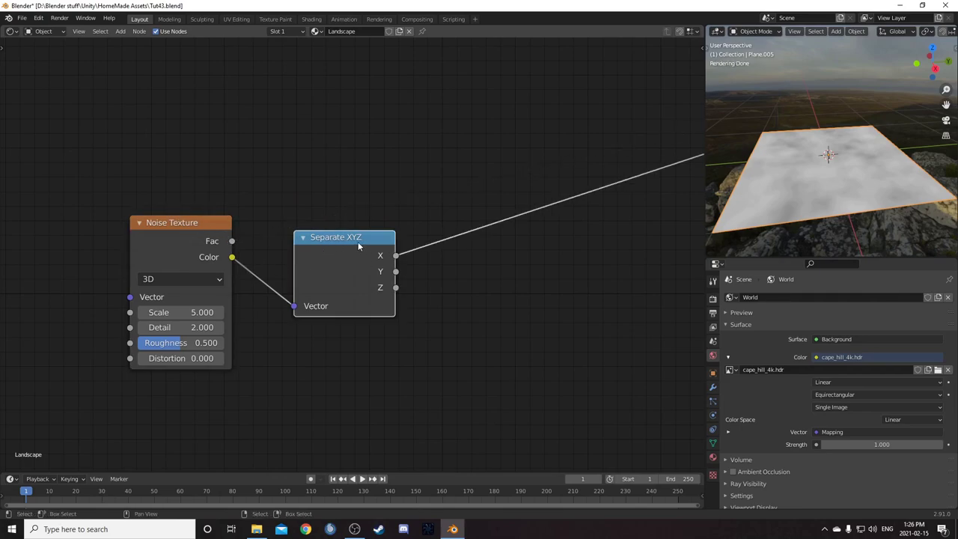
{"action": "left_click", "coordinate": [358, 241], "text": "ctrl+shift"}
{"action": "left_click", "coordinate": [358, 241], "text": "ctrl+shift"}
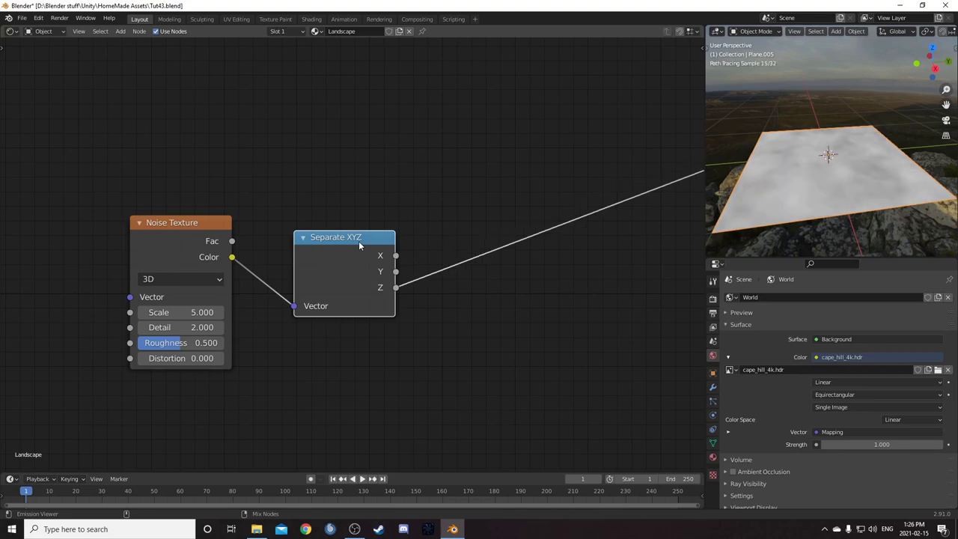
{"action": "left_click", "coordinate": [358, 241], "text": "ctrl+shift"}
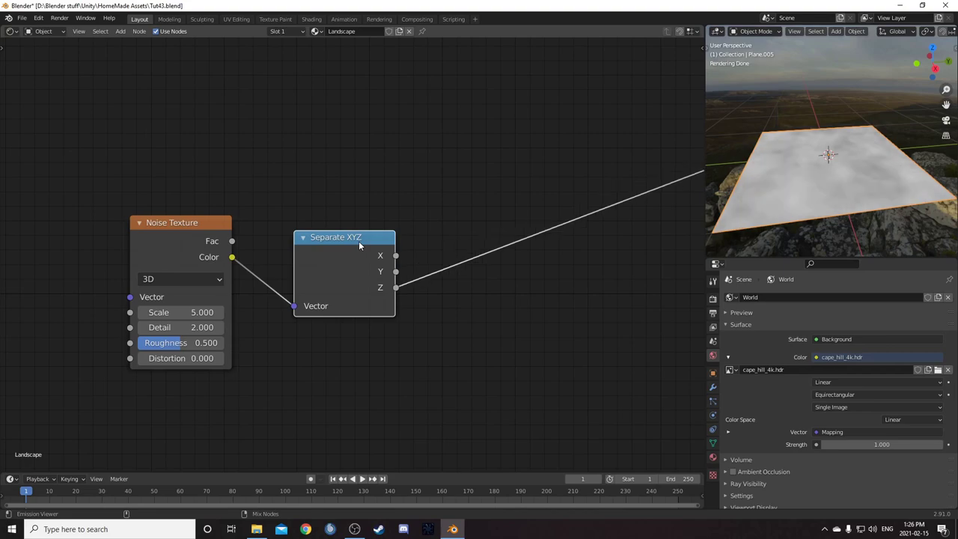
Insert a Math node on the link from the Separate XYZ node's X output and set its operation to Subtract
{"action": "key", "text": "shift+a"}
{"action": "left_click", "coordinate": [536, 285]}
{"action": "type", "text": "math"}
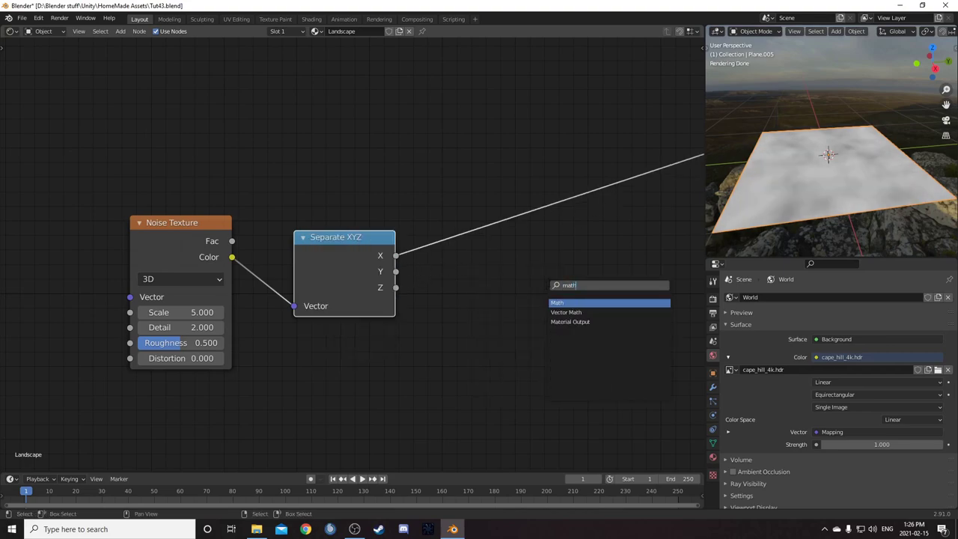
{"action": "key", "text": "Return"}
{"action": "left_click", "coordinate": [554, 281]}
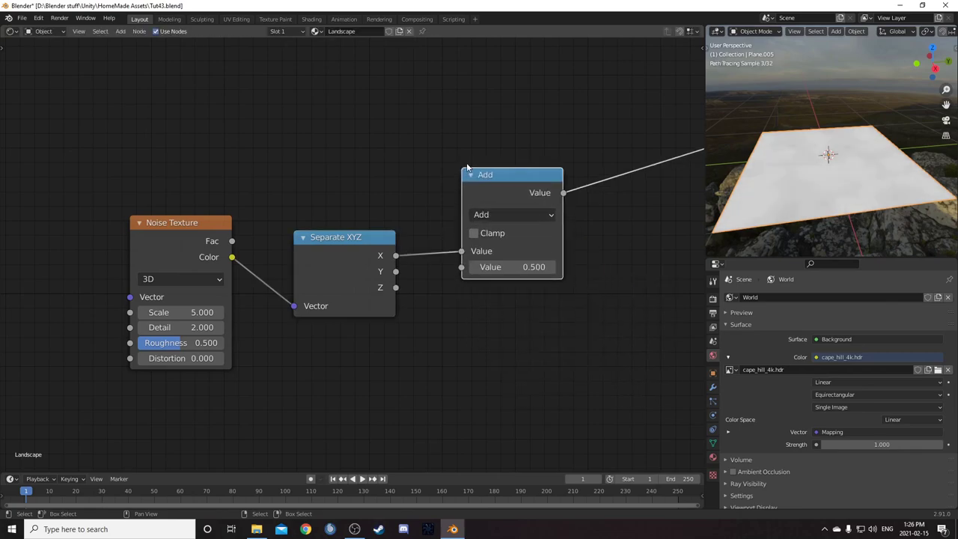
{"action": "middle_click_drag", "start_coordinate": [554, 281], "coordinate": [472, 261]}
{"action": "left_click", "coordinate": [458, 201]}
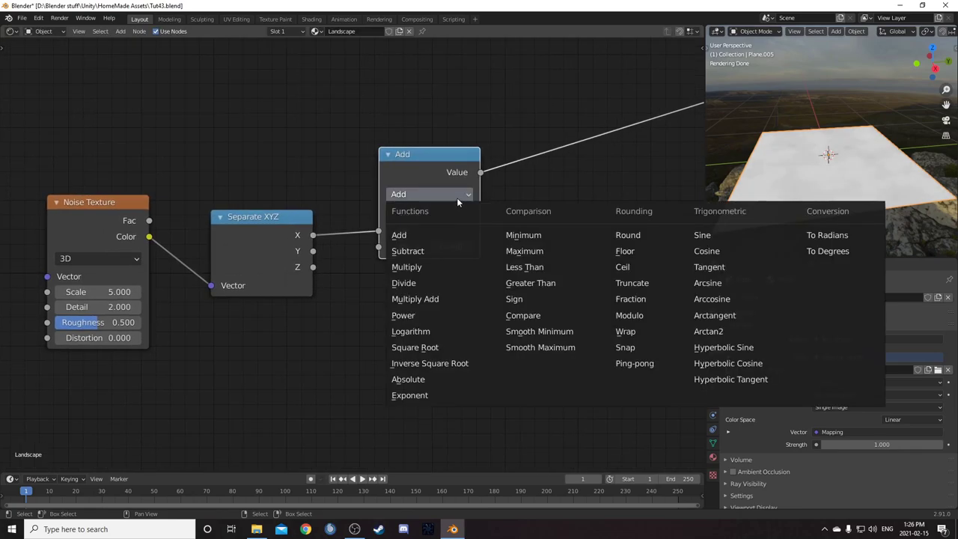
{"action": "key", "text": "s"}
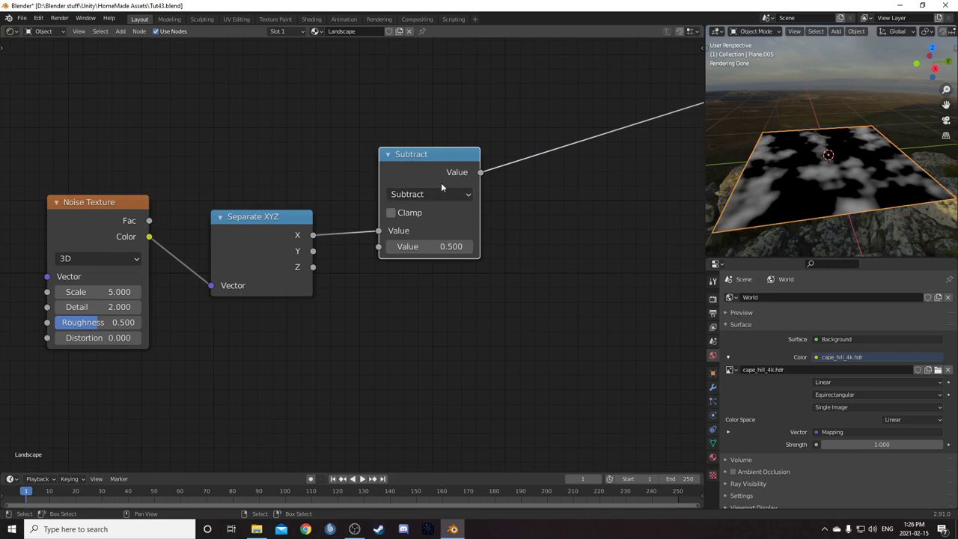
Connect the Separate XYZ node's Y output to the Subtract node's second Value and space the two nodes apart
{"action": "left_click_drag", "start_coordinate": [315, 252], "coordinate": [379, 244]}
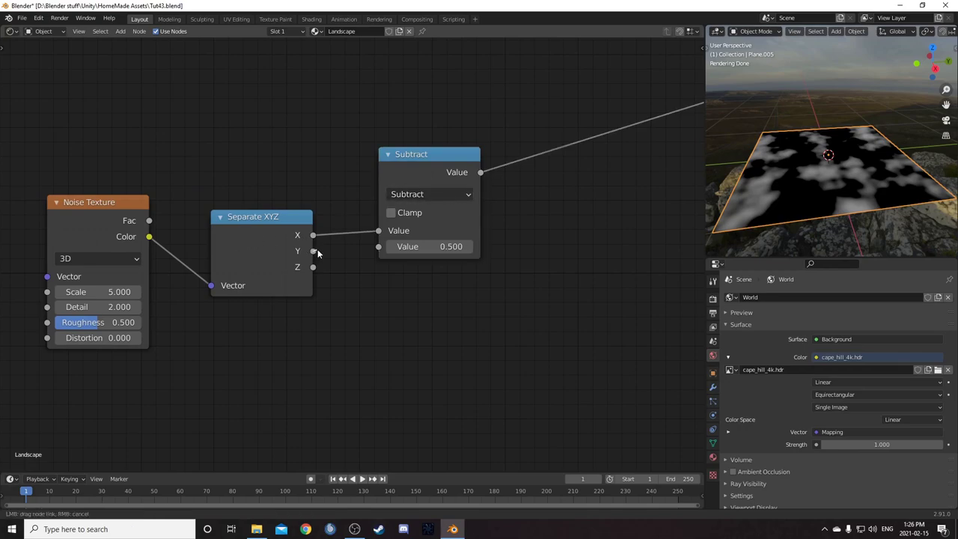
{"action": "middle_click_drag", "start_coordinate": [526, 239], "coordinate": [334, 269]}
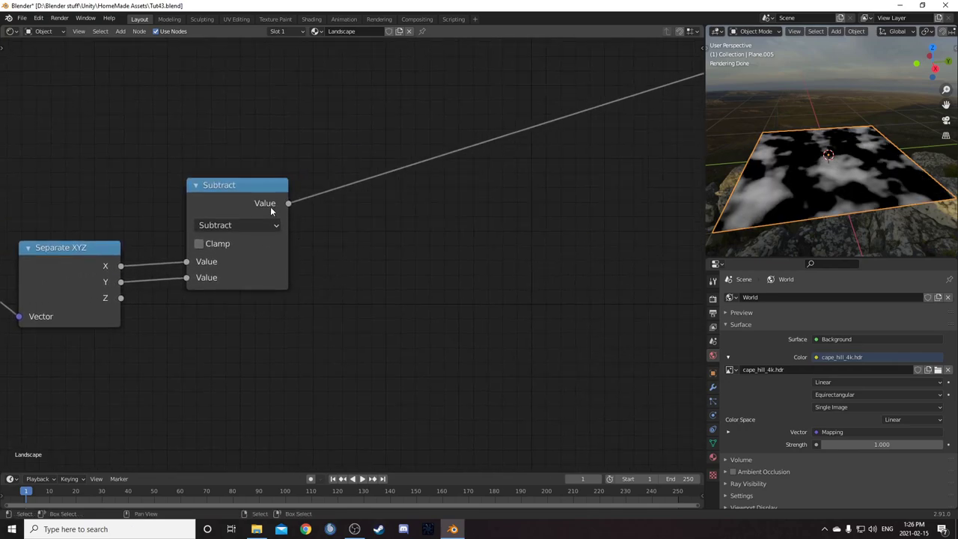
{"action": "left_click_drag", "start_coordinate": [259, 191], "coordinate": [287, 212]}
{"action": "middle_click_drag", "start_coordinate": [111, 354], "coordinate": [250, 297]}
{"action": "left_click_drag", "start_coordinate": [196, 191], "coordinate": [194, 191]}
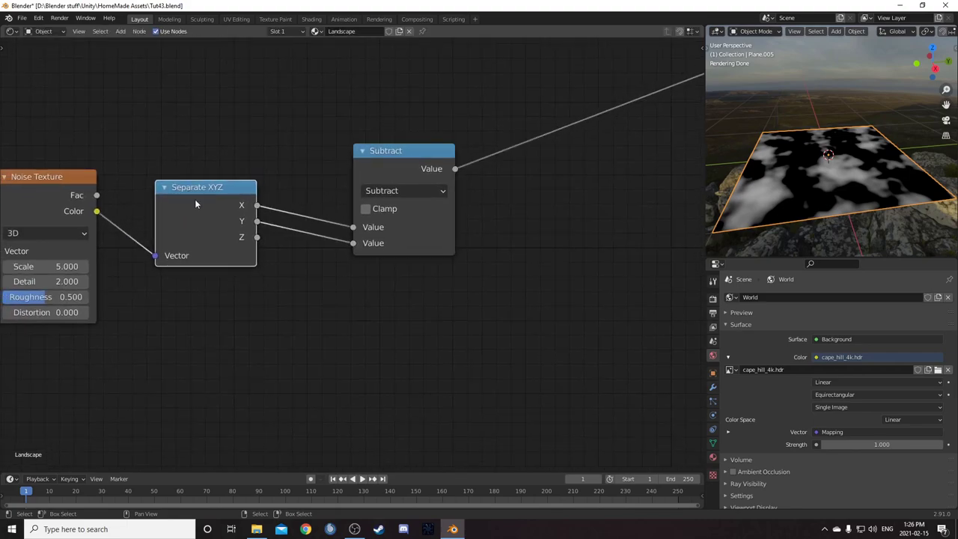
{"action": "middle_click_drag", "start_coordinate": [195, 199], "coordinate": [137, 213]}
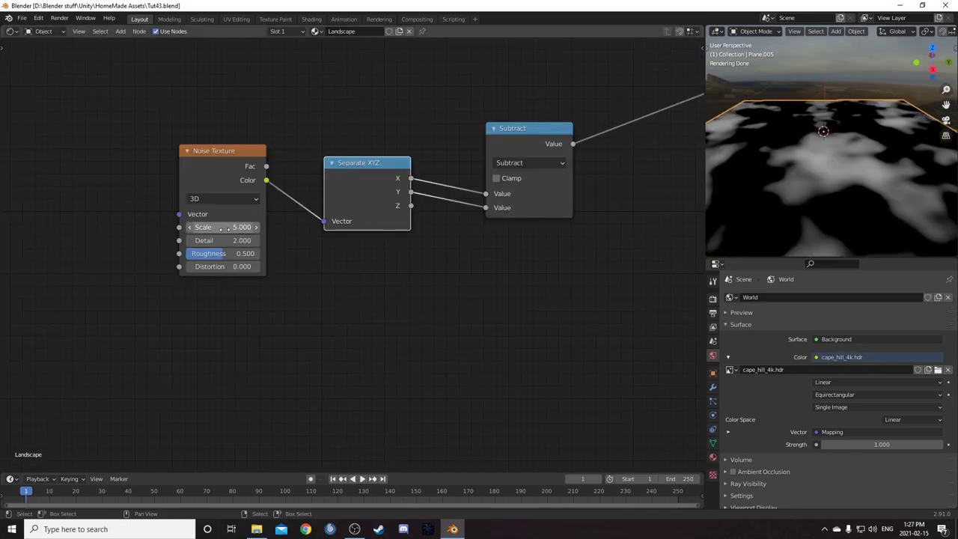
Set the Noise Texture's Scale to 3 and Detail to 10
{"action": "left_click", "coordinate": [227, 228]}
{"action": "type", "text": "3"}
{"action": "key", "text": "Tab"}
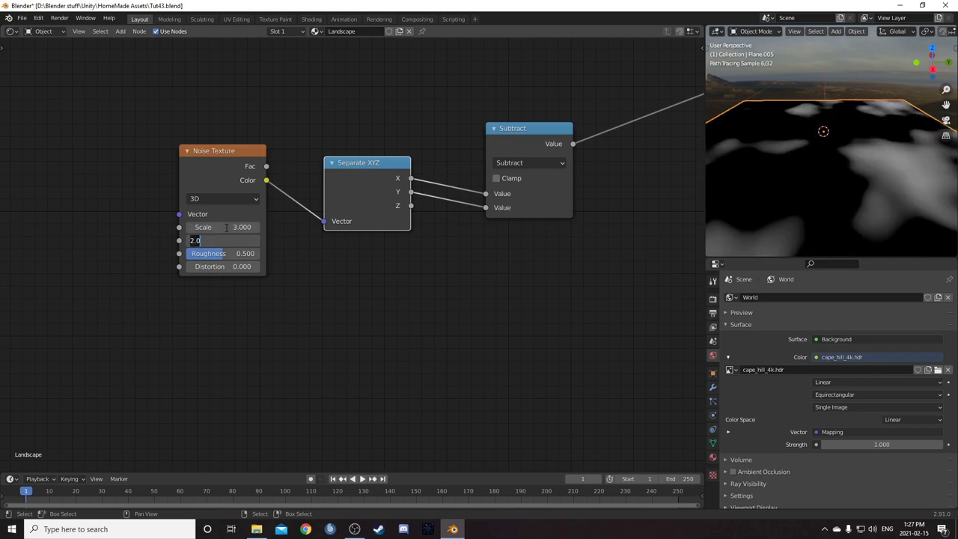
{"action": "type", "text": "10"}
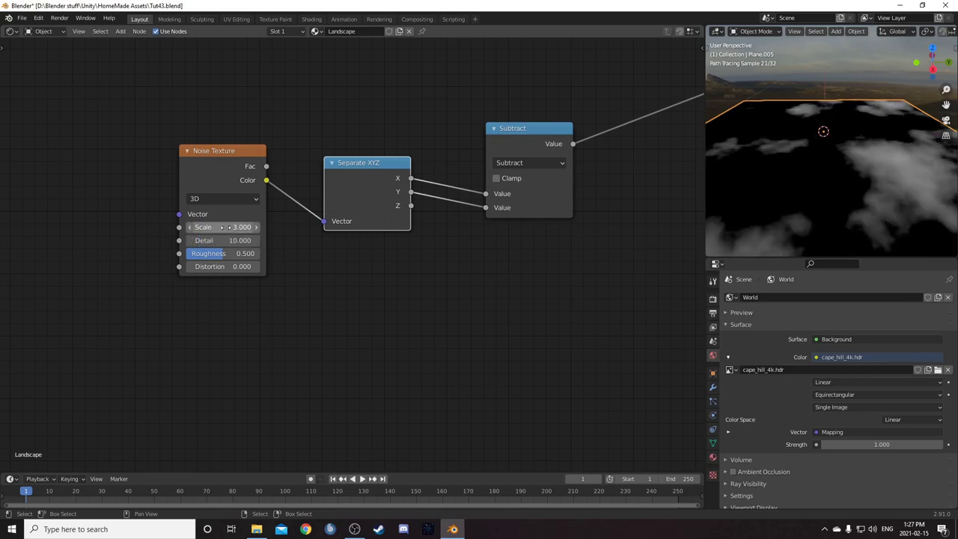
{"action": "middle_click_drag", "start_coordinate": [891, 207], "coordinate": [888, 206]}
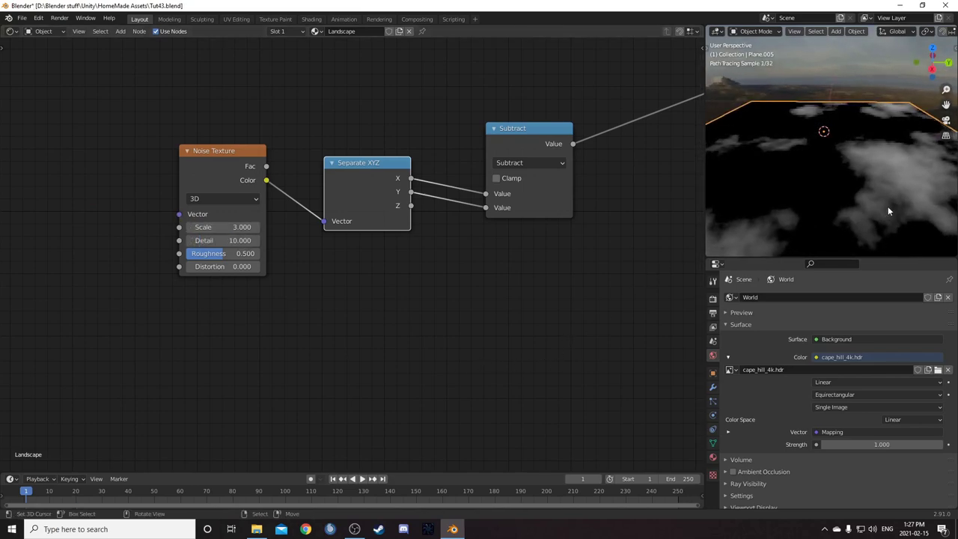
{"action": "scroll", "coordinate": [556, 250], "scroll_direction": "down", "scroll_amount": 2}
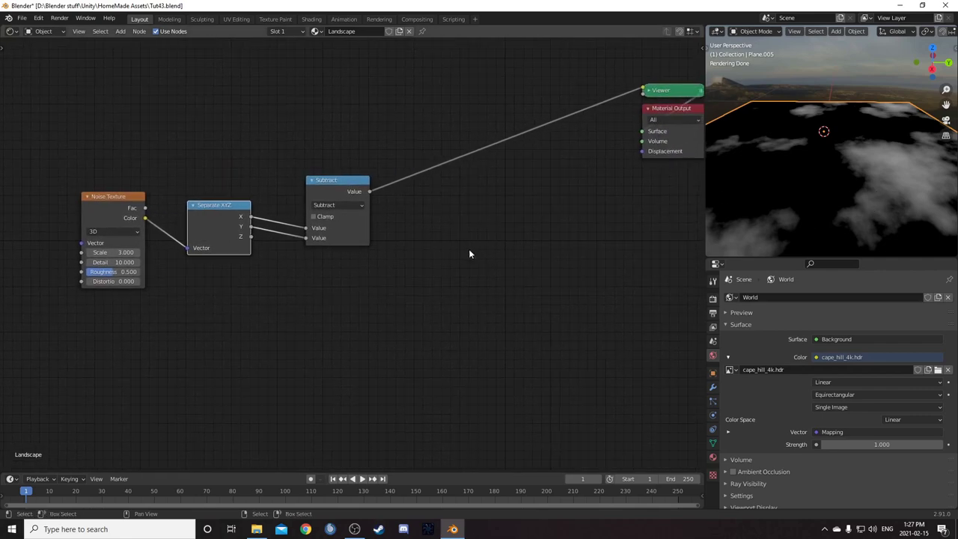
Insert a Math node between the Separate XYZ node's X output and the Subtract node, and set its operation to Multiply
{"action": "middle_click_drag", "start_coordinate": [469, 254], "coordinate": [452, 244]}
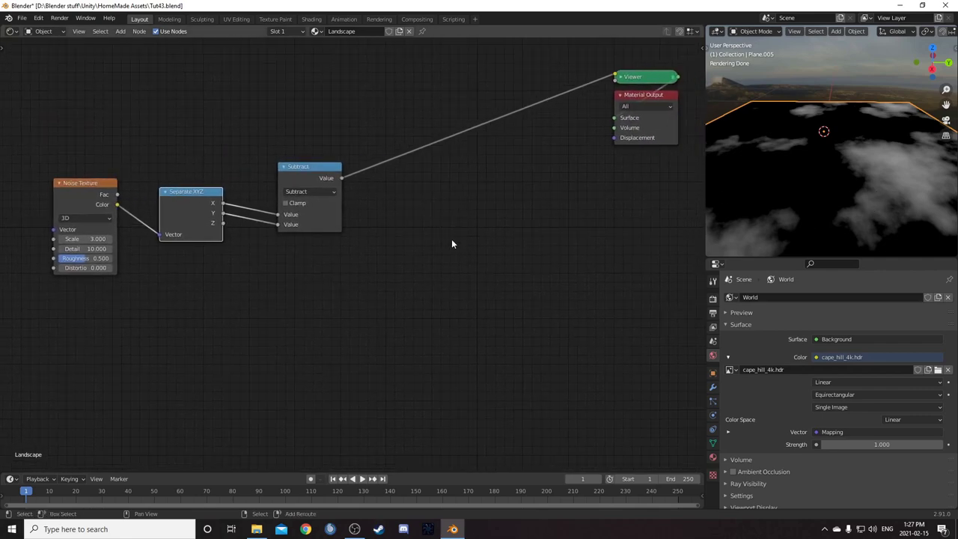
{"action": "key", "text": "shift+a"}
{"action": "type", "text": "add"}
{"action": "key", "text": "Return"}
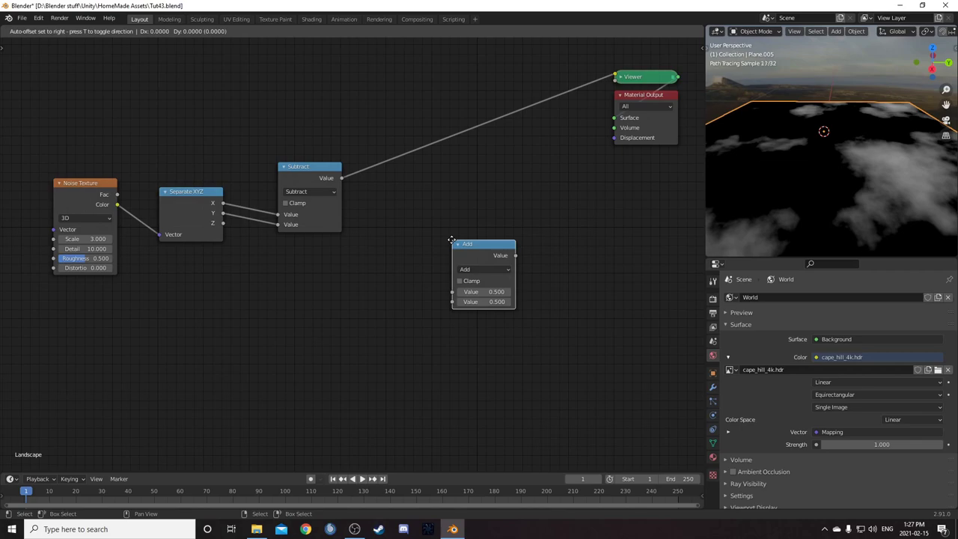
{"action": "left_click", "coordinate": [221, 139]}
{"action": "scroll", "coordinate": [283, 176], "scroll_direction": "up", "scroll_amount": 2}
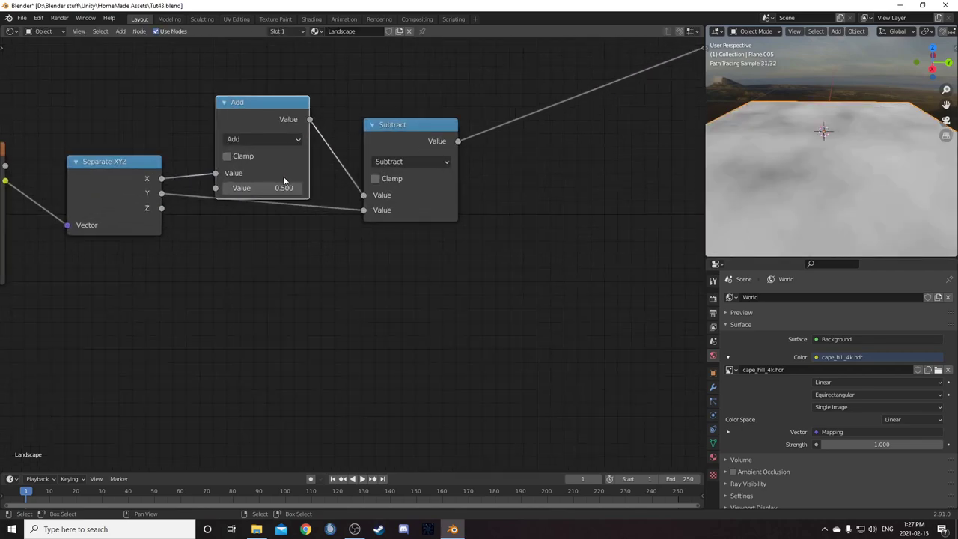
{"action": "left_click", "coordinate": [260, 123]}
{"action": "left_click", "coordinate": [232, 135]}
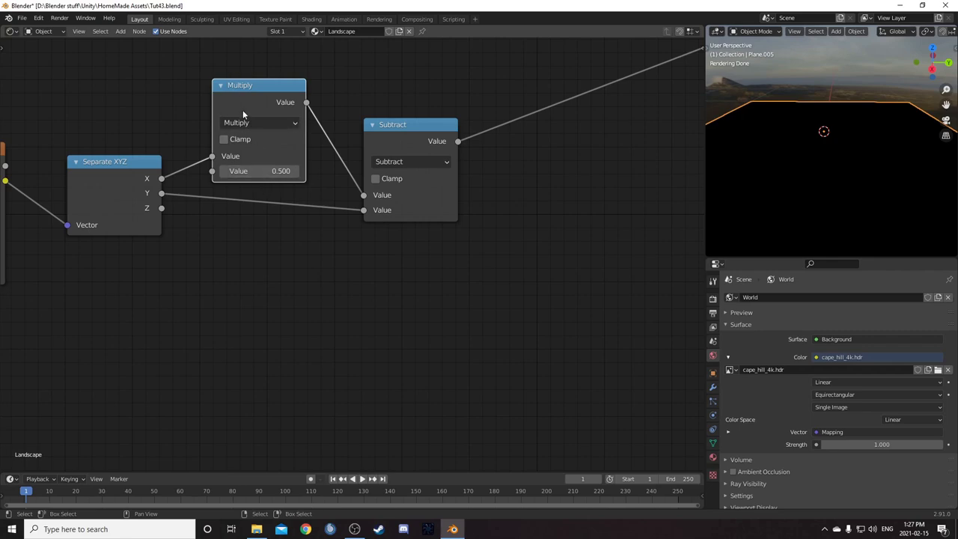
Move the Multiply node up and insert a duplicate of it on the link from the Y output to the Subtract node
{"action": "left_click_drag", "start_coordinate": [260, 92], "coordinate": [257, 62]}
{"action": "key", "text": "shift+d"}
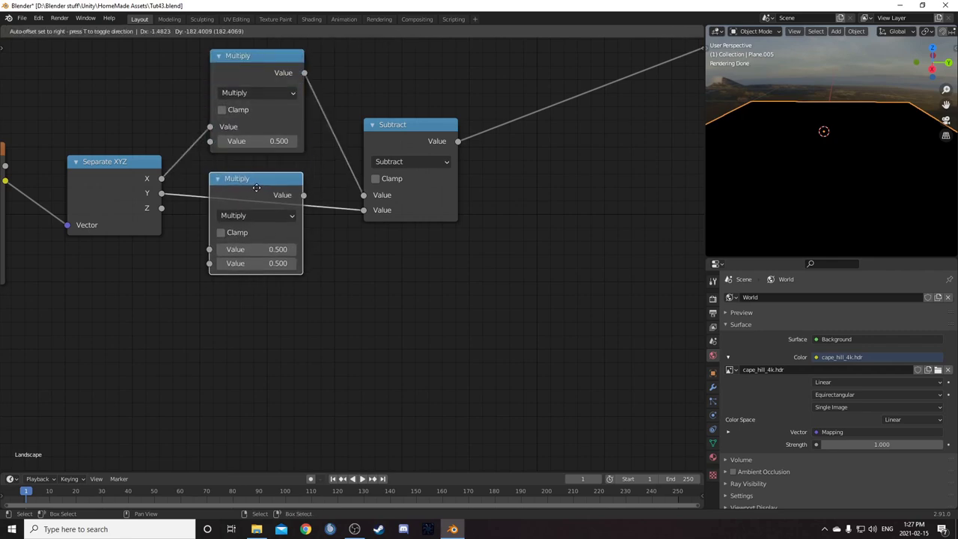
{"action": "left_click", "coordinate": [315, 214]}
{"action": "scroll", "coordinate": [315, 214], "scroll_direction": "up", "scroll_amount": 3}
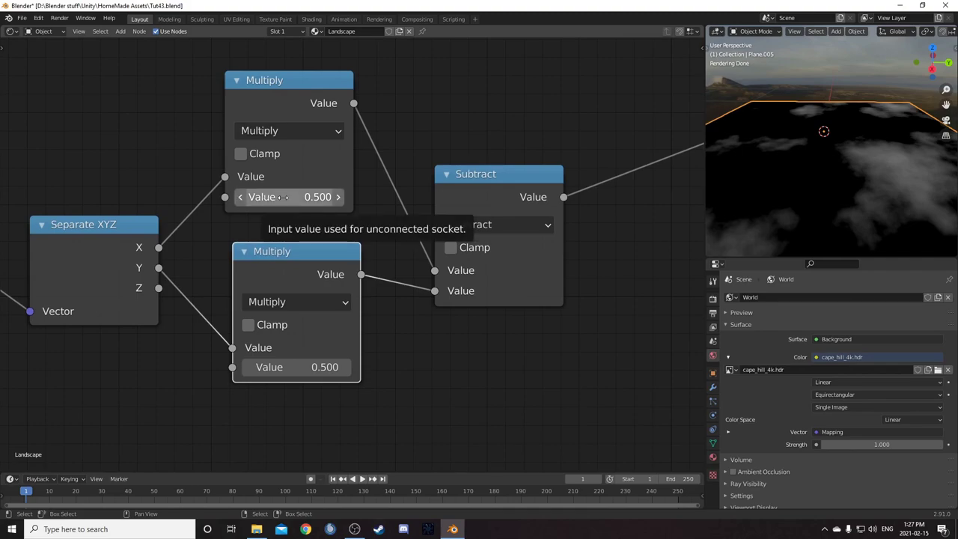
{"action": "scroll", "coordinate": [346, 255], "scroll_direction": "down", "scroll_amount": 2}
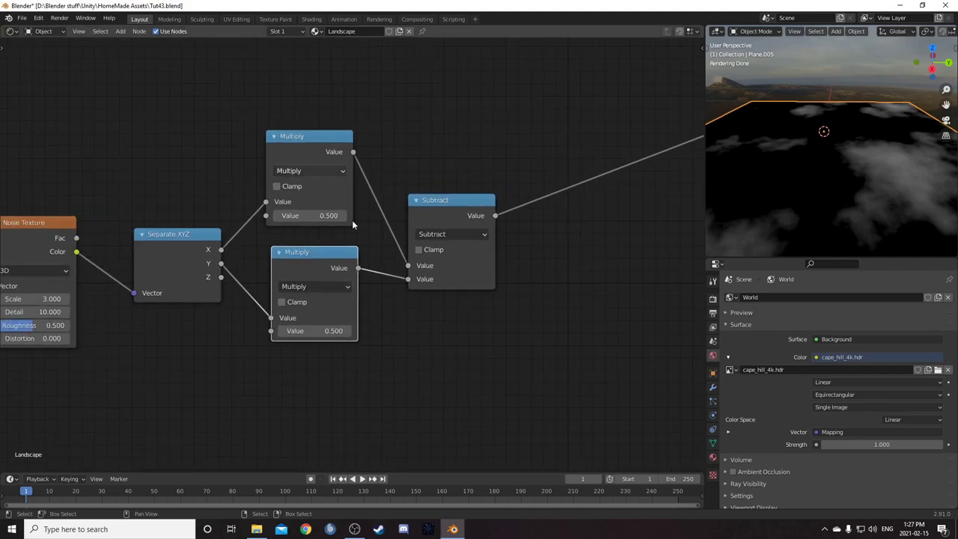
Set the second Value of the X branch's Multiply node to 0.52 and of the Y branch's to 0.38
{"action": "left_click", "coordinate": [306, 215]}
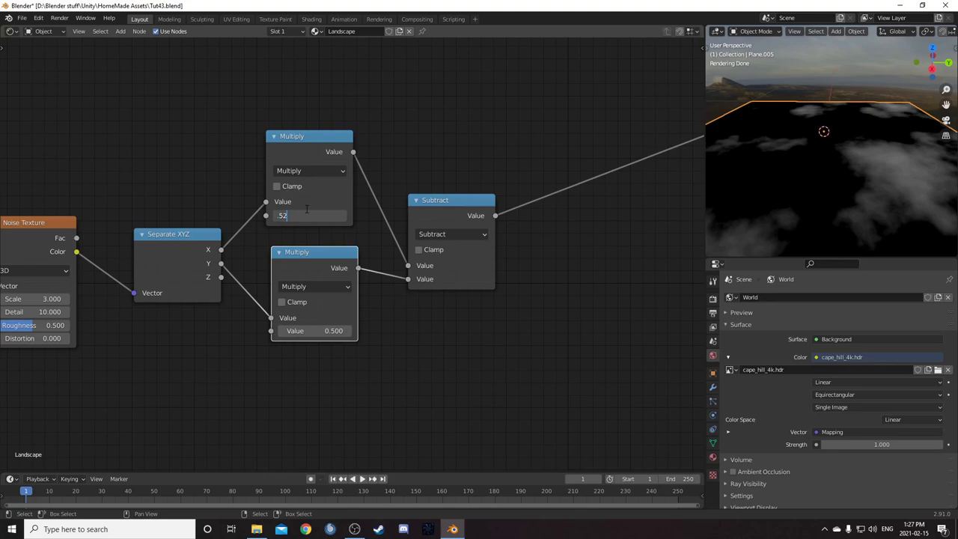
{"action": "type", "text": ".52"}
{"action": "key", "text": "Return"}
{"action": "left_click", "coordinate": [327, 331]}
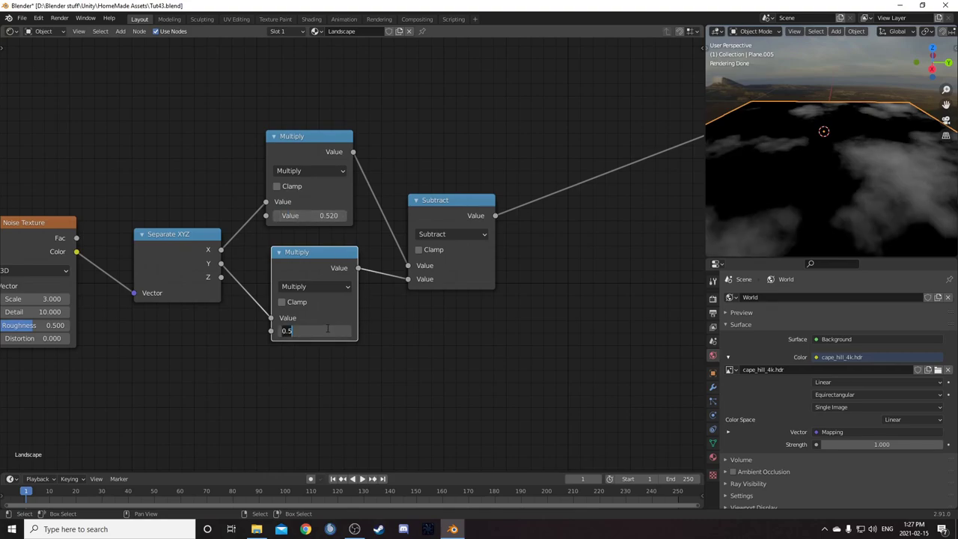
{"action": "type", "text": ".38"}
{"action": "key", "text": "Return"}
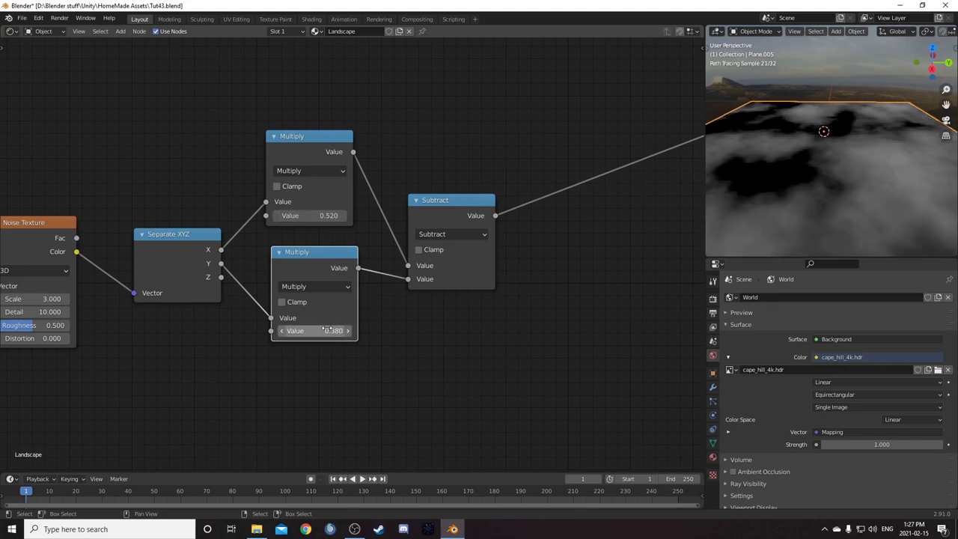
{"action": "scroll", "coordinate": [304, 306], "scroll_direction": "down", "scroll_amount": 2}
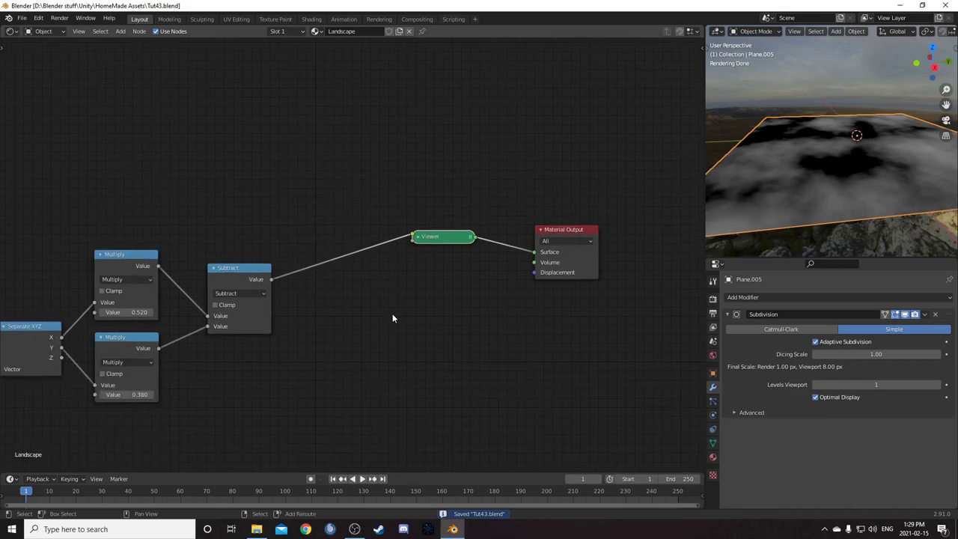
Add a Displacement node, feeding the Subtract node's Value into its Height and its output into the Material Output's Displacement
{"action": "key", "text": "shift+a"}
{"action": "type", "text": "disp"}
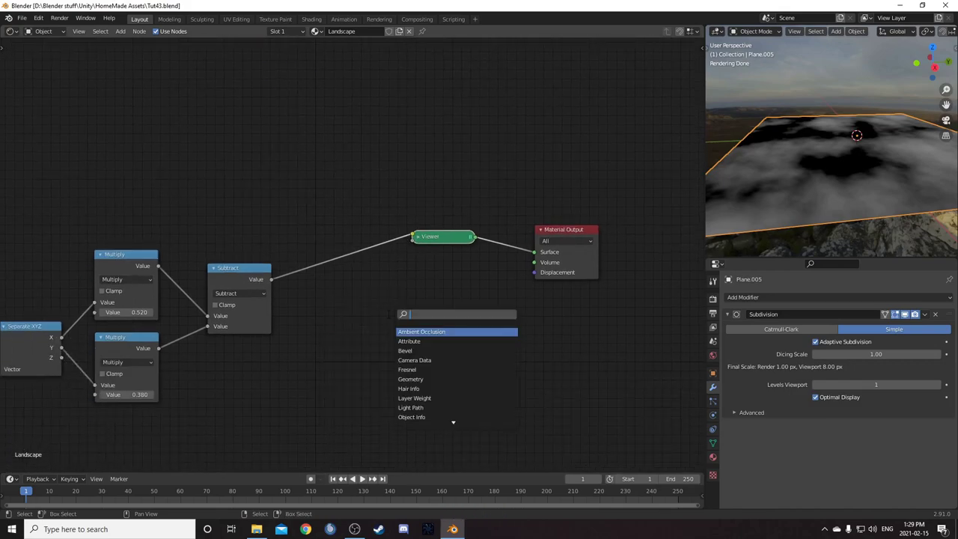
{"action": "key", "text": "Return"}
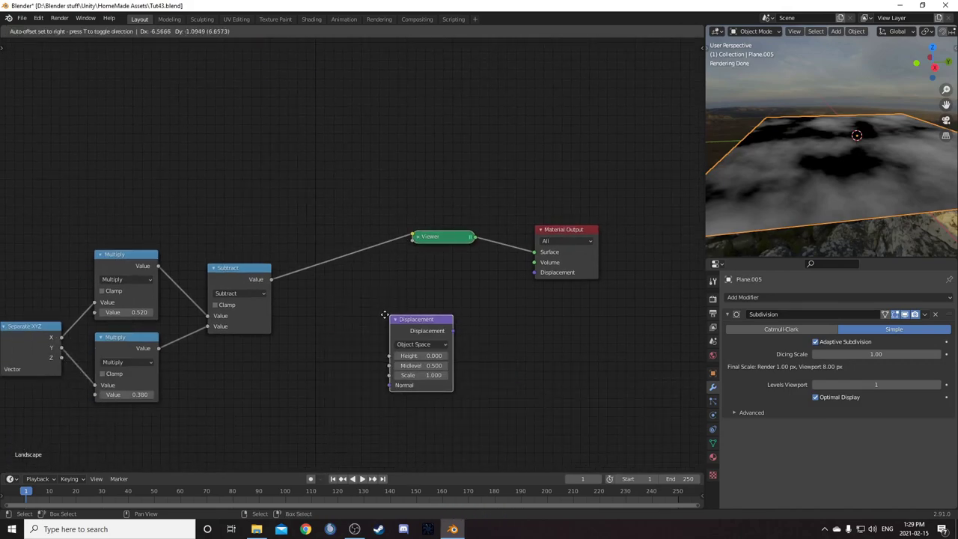
{"action": "left_click", "coordinate": [396, 287]}
{"action": "left_click_drag", "start_coordinate": [270, 279], "coordinate": [404, 329]}
{"action": "left_click_drag", "start_coordinate": [464, 305], "coordinate": [534, 272]}
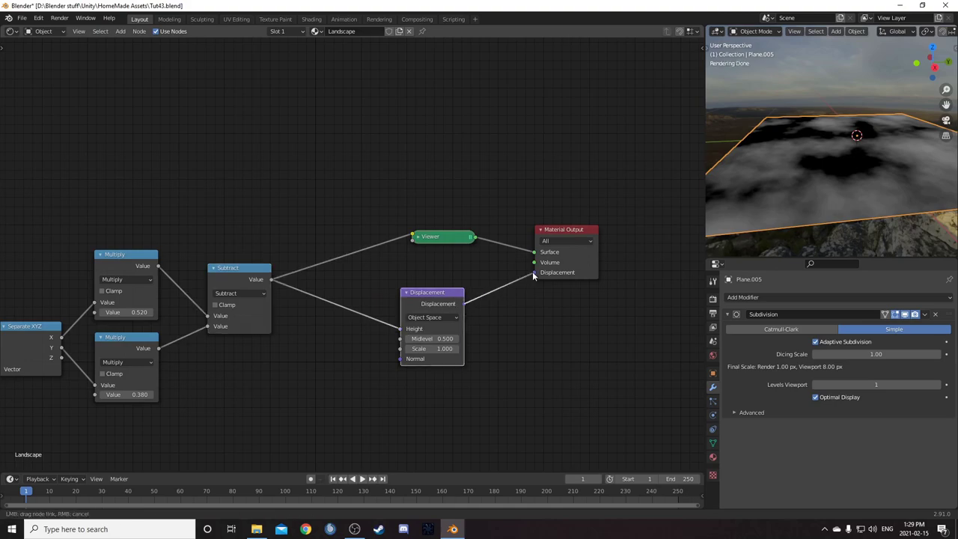
{"action": "middle_click_drag", "start_coordinate": [802, 237], "coordinate": [867, 205]}
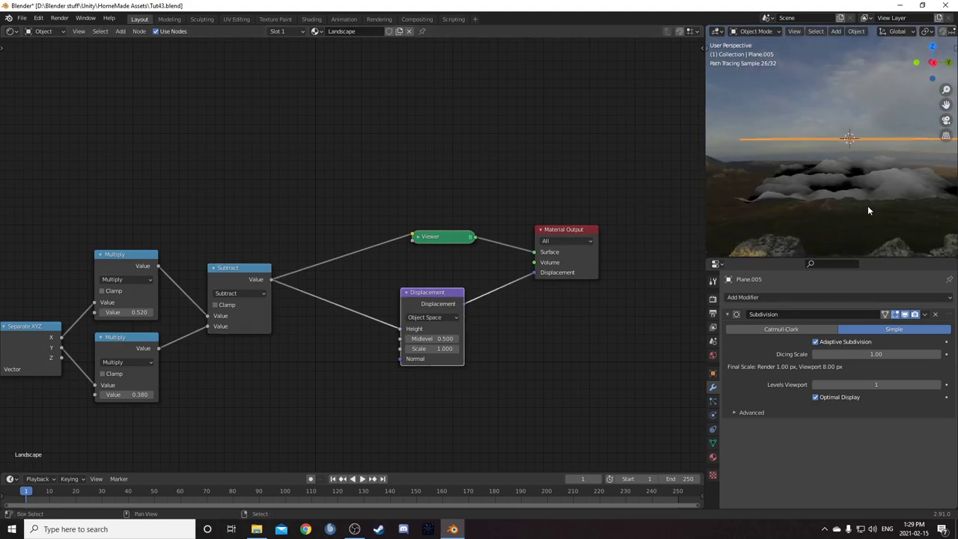
Set the Displacement node's Midlevel to 0.2 and check the terrain on the plane
{"action": "left_click", "coordinate": [439, 339]}
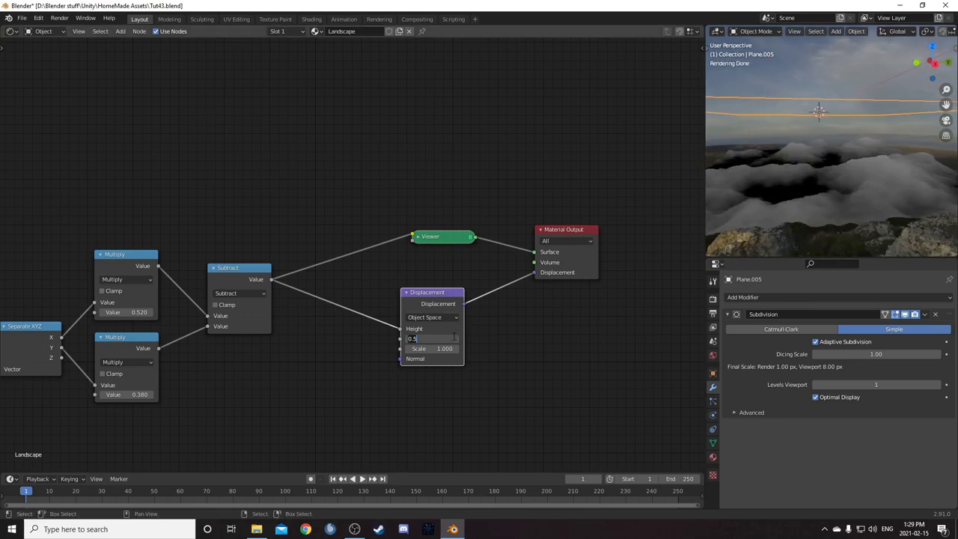
{"action": "type", "text": ".2"}
{"action": "key", "text": "Return"}
{"action": "scroll", "coordinate": [868, 179], "scroll_direction": "up", "scroll_amount": 3}
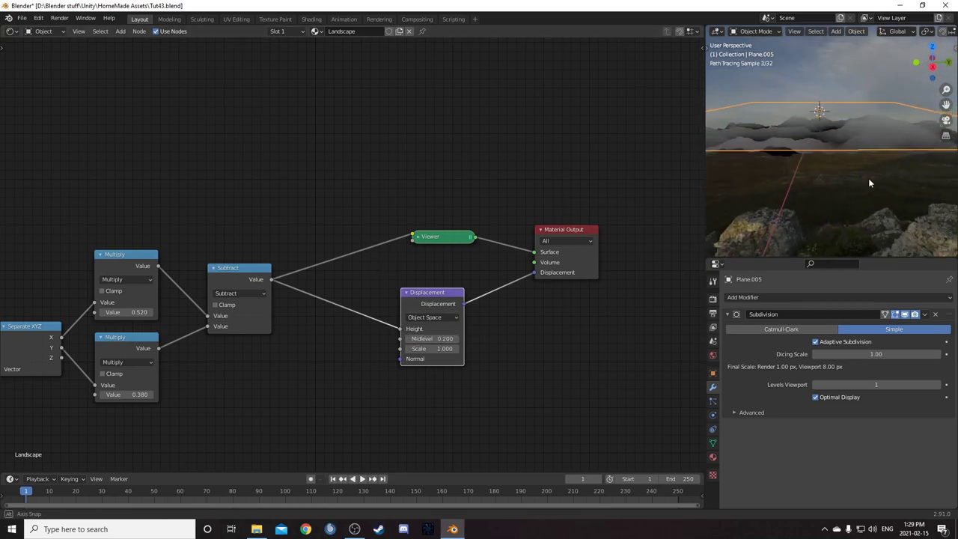
{"action": "scroll", "coordinate": [814, 190], "scroll_direction": "down", "scroll_amount": 3}
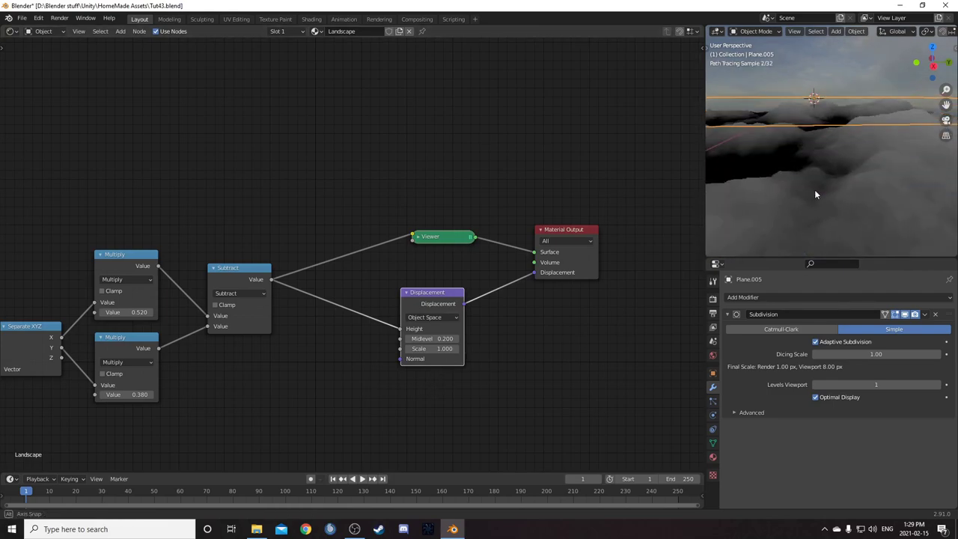
Insert an RGB Curves node on the link between the Subtract and Displacement nodes
{"action": "scroll", "coordinate": [622, 227], "scroll_direction": "down", "scroll_amount": 3}
{"action": "middle_click_drag", "start_coordinate": [508, 264], "coordinate": [522, 231]}
{"action": "key", "text": "shift+a"}
{"action": "left_click", "coordinate": [468, 347]}
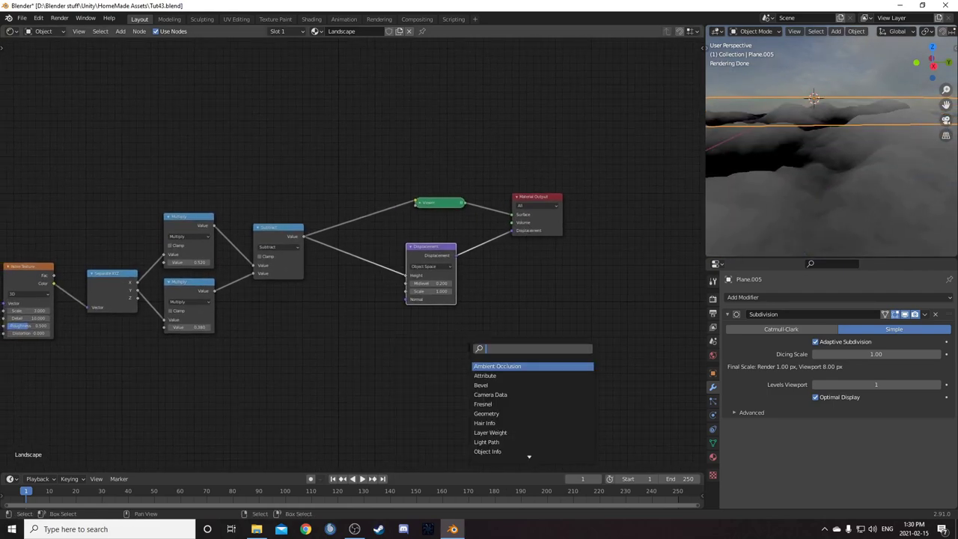
{"action": "type", "text": "rg"}
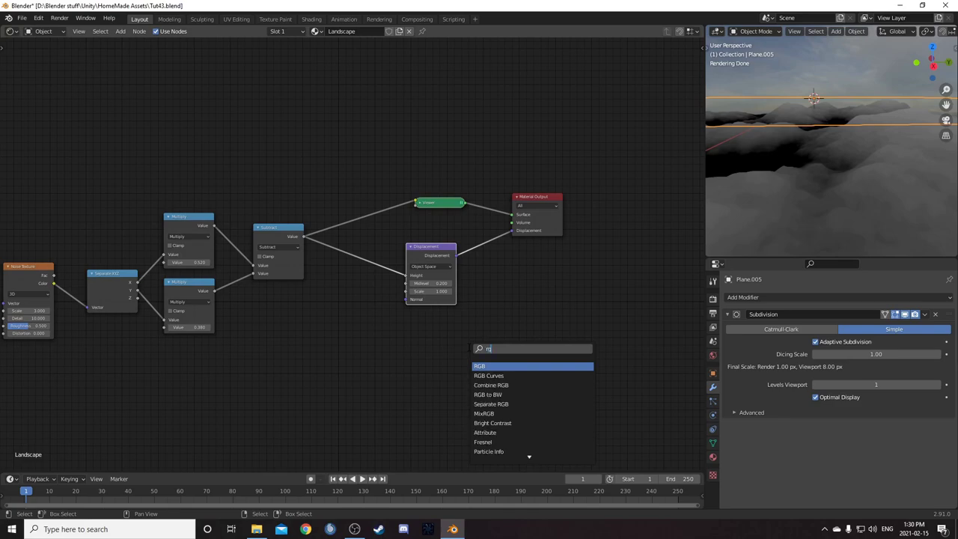
{"action": "key", "text": "Down"}
{"action": "key", "text": "Return"}
{"action": "left_click", "coordinate": [371, 246]}
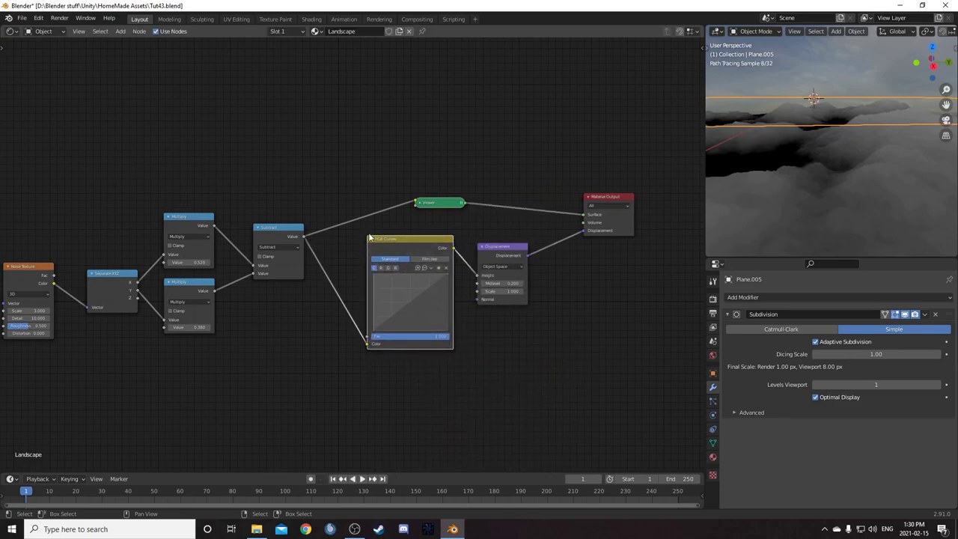
Insert a ColorRamp node on the link between the Subtract and RGB Curves nodes
{"action": "scroll", "coordinate": [398, 302], "scroll_direction": "up", "scroll_amount": 1}
{"action": "key", "text": "shift+a"}
{"action": "type", "text": "color"}
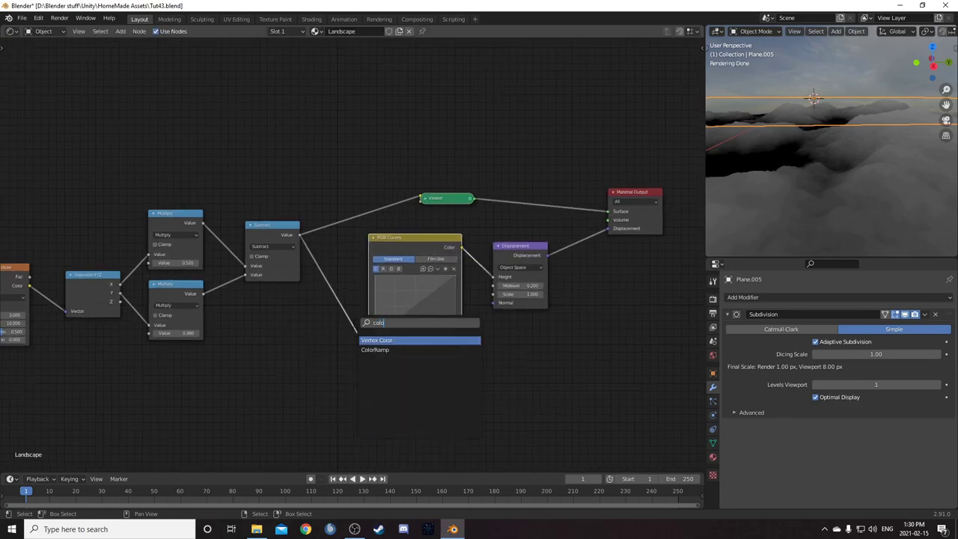
{"action": "key", "text": "Return"}
{"action": "left_click", "coordinate": [329, 273]}
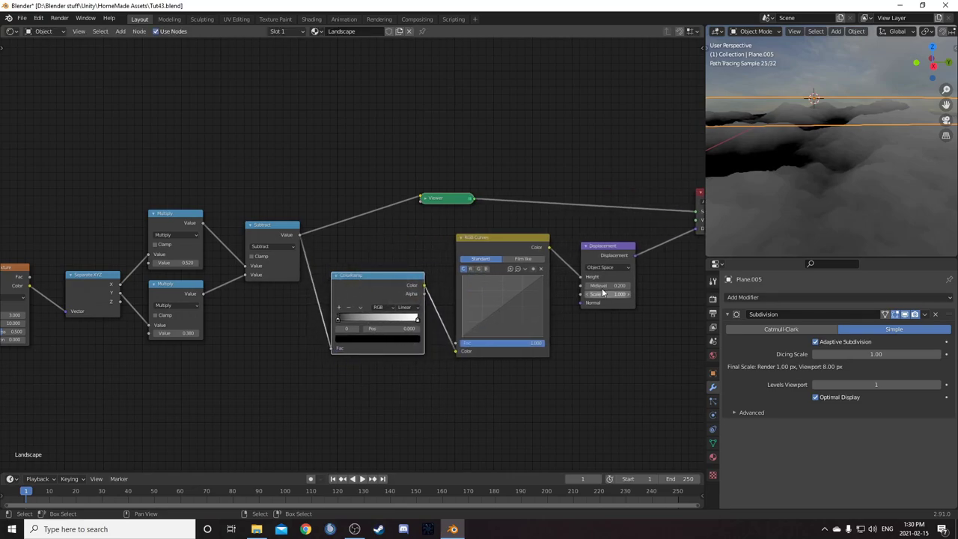
Preview the Principled shader and the Displacement node's output on the displaced plane
{"action": "scroll", "coordinate": [346, 254], "scroll_direction": "down", "scroll_amount": 4}
{"action": "left_click", "coordinate": [332, 126], "text": "ctrl+shift"}
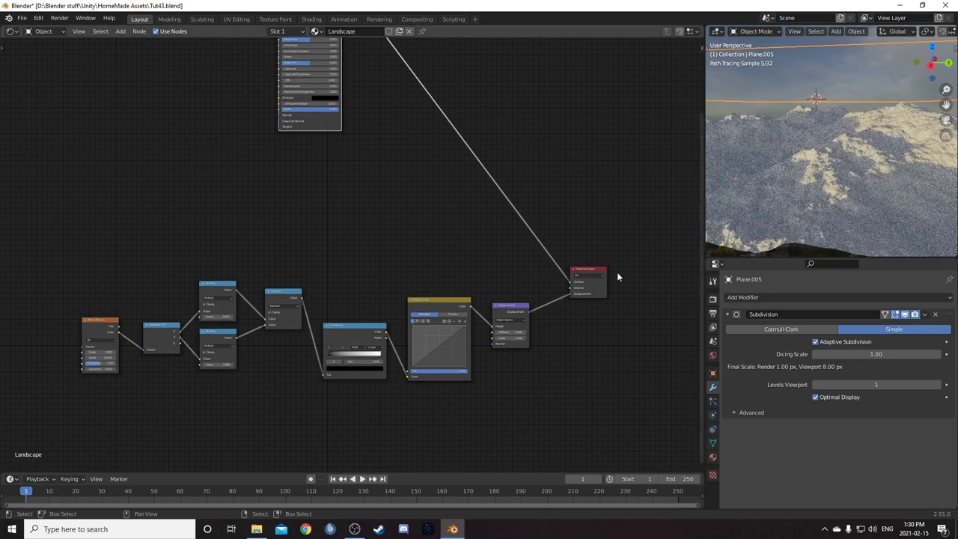
{"action": "scroll", "coordinate": [576, 270], "scroll_direction": "up", "scroll_amount": 2}
{"action": "left_click", "coordinate": [535, 267], "text": "ctrl+shift"}
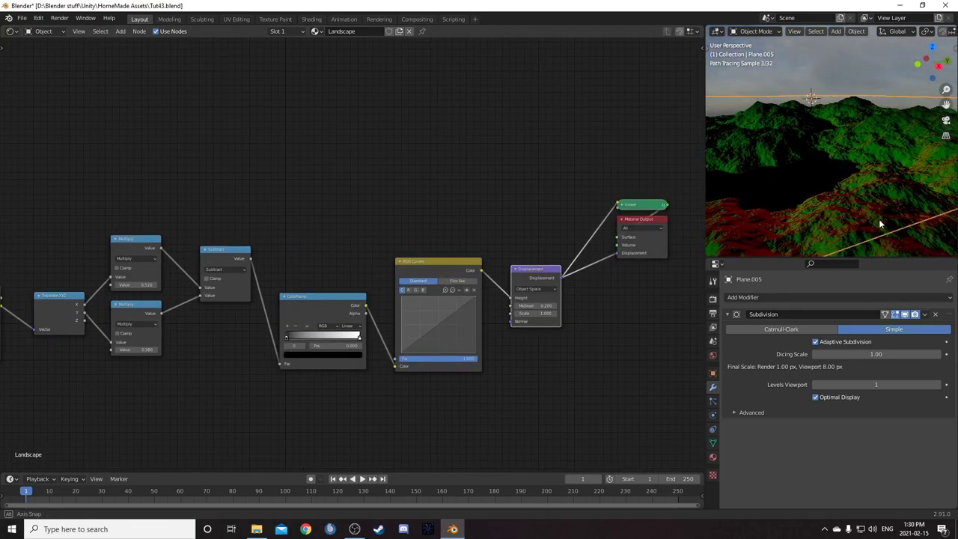
Add and shape several points on the RGB Curves node into a wavy profile, with the first at about X 0.14, Y 0.18
{"action": "scroll", "coordinate": [374, 349], "scroll_direction": "up", "scroll_amount": 1}
{"action": "scroll", "coordinate": [375, 355], "scroll_direction": "up", "scroll_amount": 2}
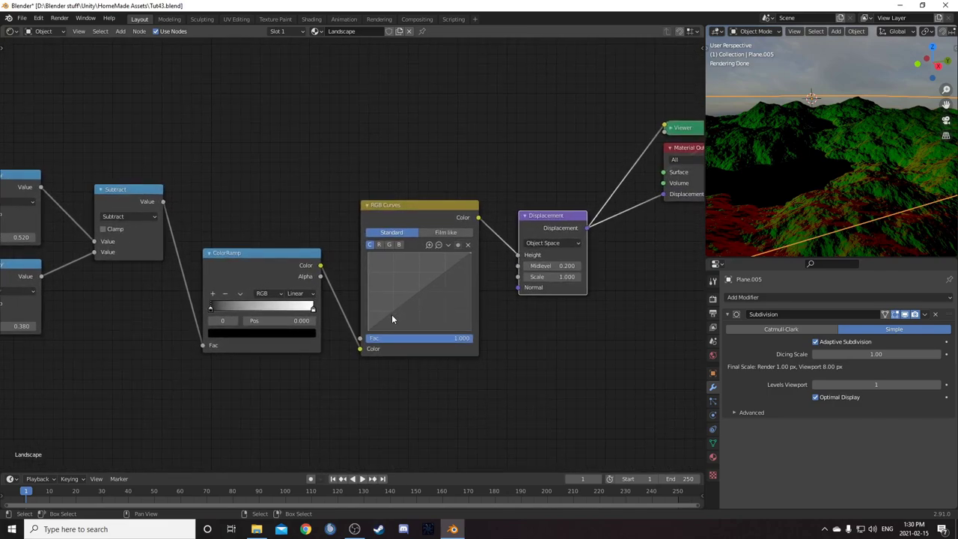
{"action": "left_click", "coordinate": [402, 321]}
{"action": "left_click", "coordinate": [422, 292]}
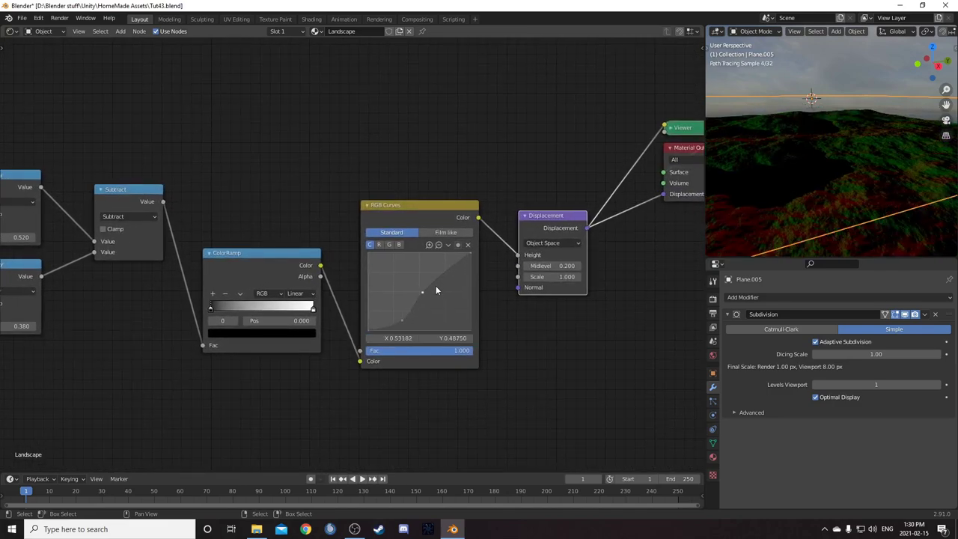
{"action": "left_click_drag", "start_coordinate": [452, 265], "coordinate": [454, 289]}
{"action": "scroll", "coordinate": [424, 316], "scroll_direction": "up", "scroll_amount": 2}
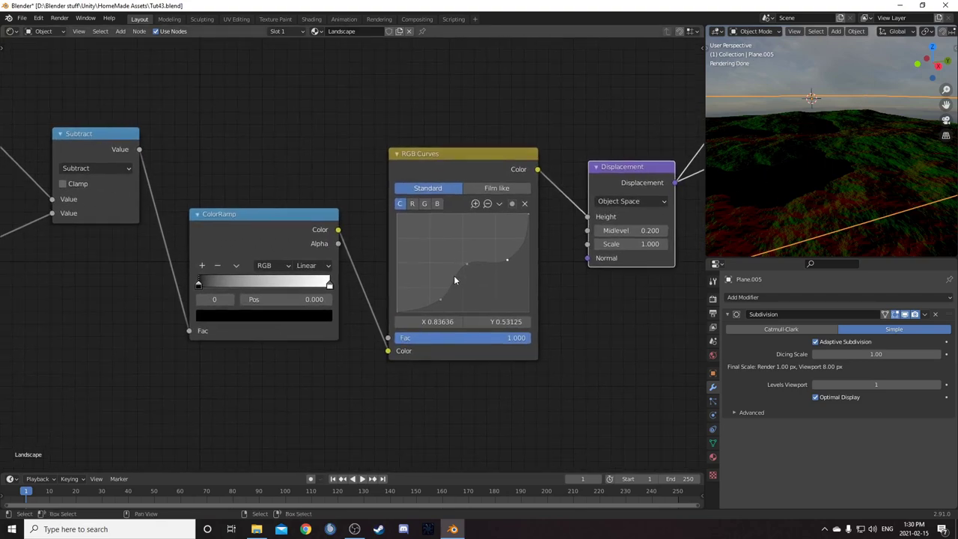
{"action": "left_click_drag", "start_coordinate": [488, 266], "coordinate": [500, 249]}
{"action": "left_click_drag", "start_coordinate": [454, 285], "coordinate": [414, 293]}
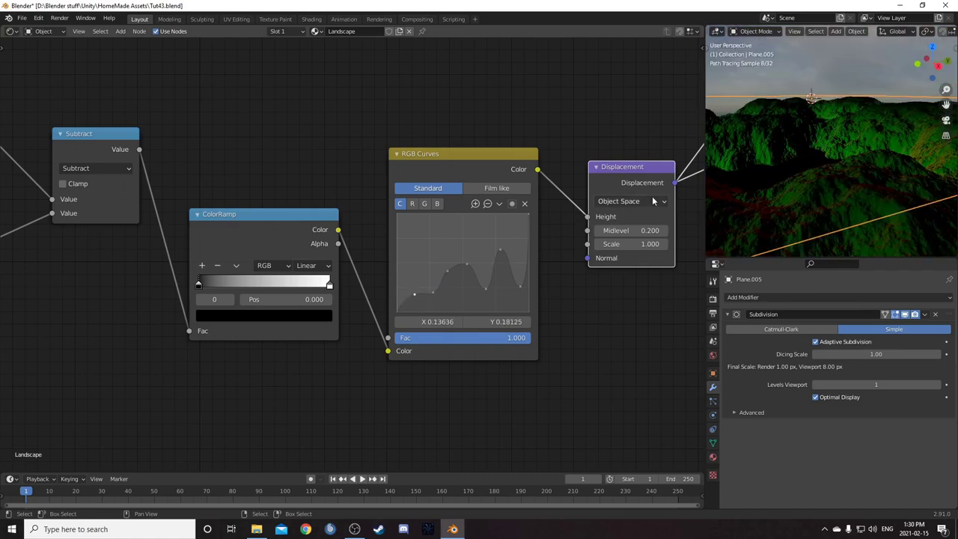
Preview the ColorRamp's Color output on the displaced plane and move the RGB Curves node slightly down
{"action": "scroll", "coordinate": [398, 292], "scroll_direction": "down", "scroll_amount": 2}
{"action": "mouse_move", "coordinate": [363, 297]}
{"action": "middle_mouse_down"}
{"action": "mouse_move", "coordinate": [378, 318]}
{"action": "mouse_move", "coordinate": [425, 314]}
{"action": "middle_mouse_up"}
{"action": "middle_click_drag", "start_coordinate": [735, 152], "coordinate": [760, 171]}
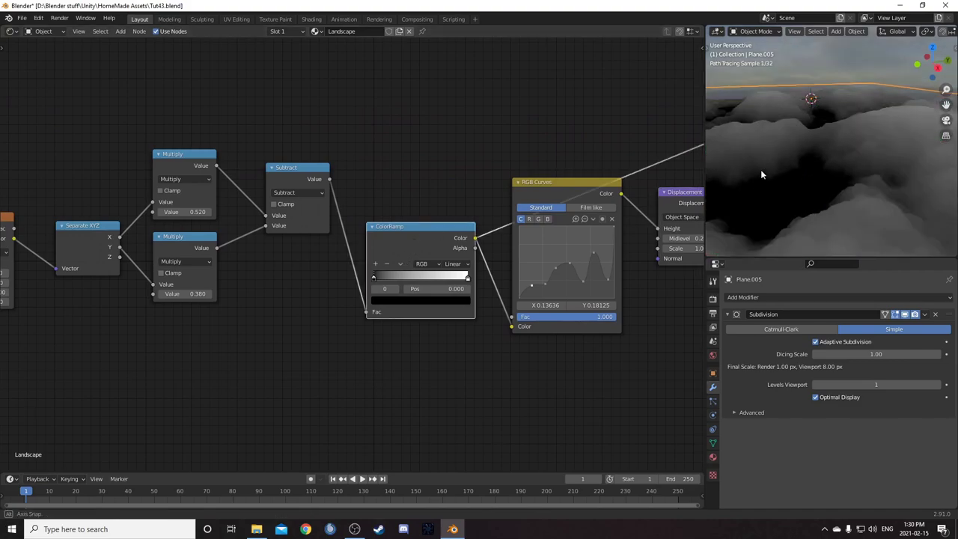
{"action": "scroll", "coordinate": [851, 187], "scroll_direction": "down", "scroll_amount": 1}
{"action": "middle_click_drag", "start_coordinate": [540, 276], "coordinate": [475, 256]}
{"action": "scroll", "coordinate": [475, 255], "scroll_direction": "up", "scroll_amount": 2}
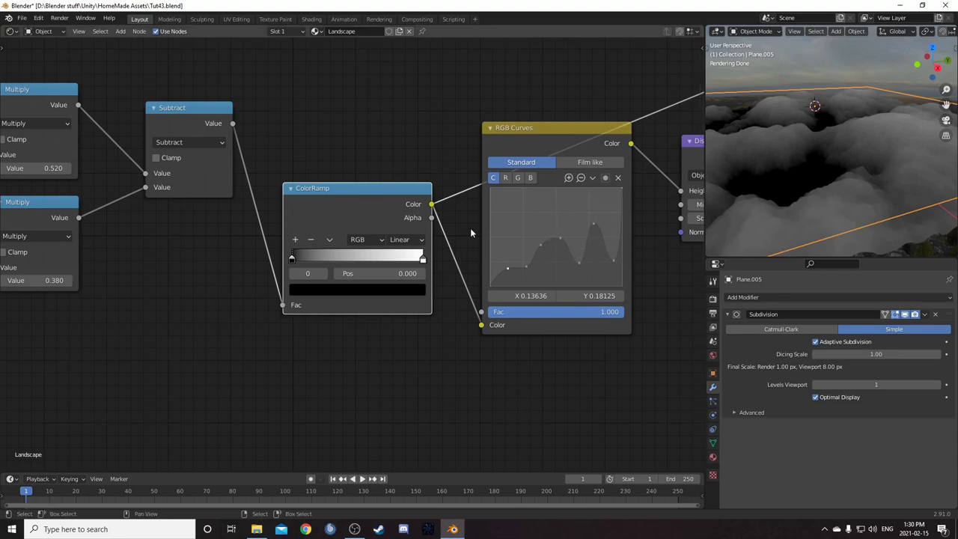
{"action": "left_click_drag", "start_coordinate": [561, 148], "coordinate": [562, 167]}
{"action": "scroll", "coordinate": [811, 173], "scroll_direction": "down", "scroll_amount": 3}
{"action": "middle_click_drag", "start_coordinate": [811, 172], "coordinate": [798, 173]}
{"action": "scroll", "coordinate": [524, 290], "scroll_direction": "up", "scroll_amount": 1}
Insert a Math node between the ColorRamp and RGB Curves nodes and set its operation to Multiply
{"action": "middle_click_drag", "start_coordinate": [455, 326], "coordinate": [471, 285]}
{"action": "key", "text": "shift+a"}
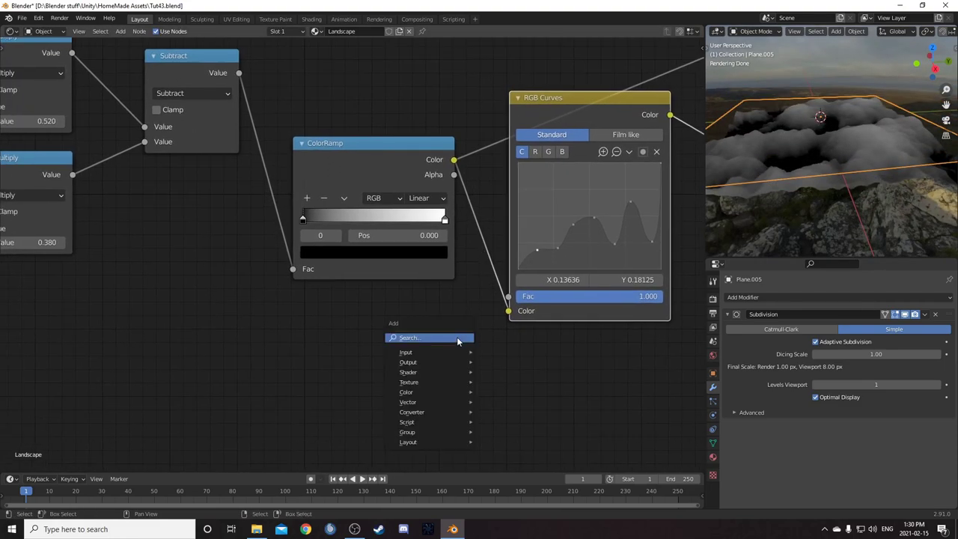
{"action": "left_click", "coordinate": [456, 337]}
{"action": "type", "text": "math"}
{"action": "key", "text": "Return"}
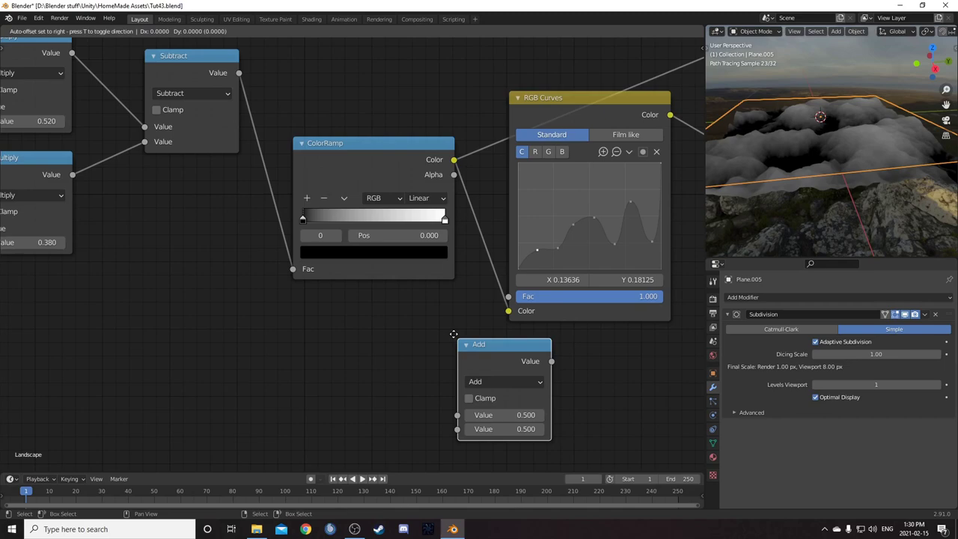
{"action": "left_click", "coordinate": [508, 146]}
{"action": "middle_click_drag", "start_coordinate": [508, 146], "coordinate": [425, 165]}
{"action": "left_click", "coordinate": [488, 233]}
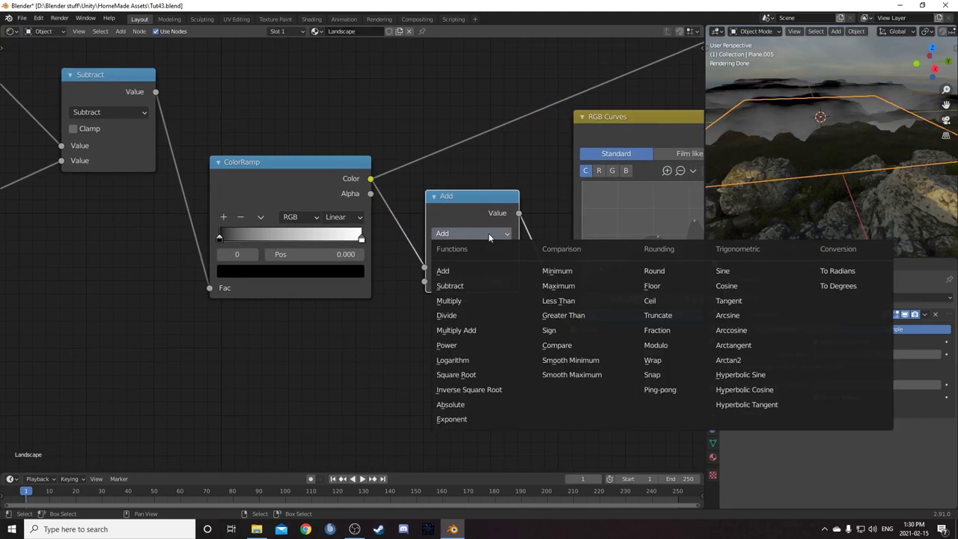
{"action": "left_click", "coordinate": [449, 300]}
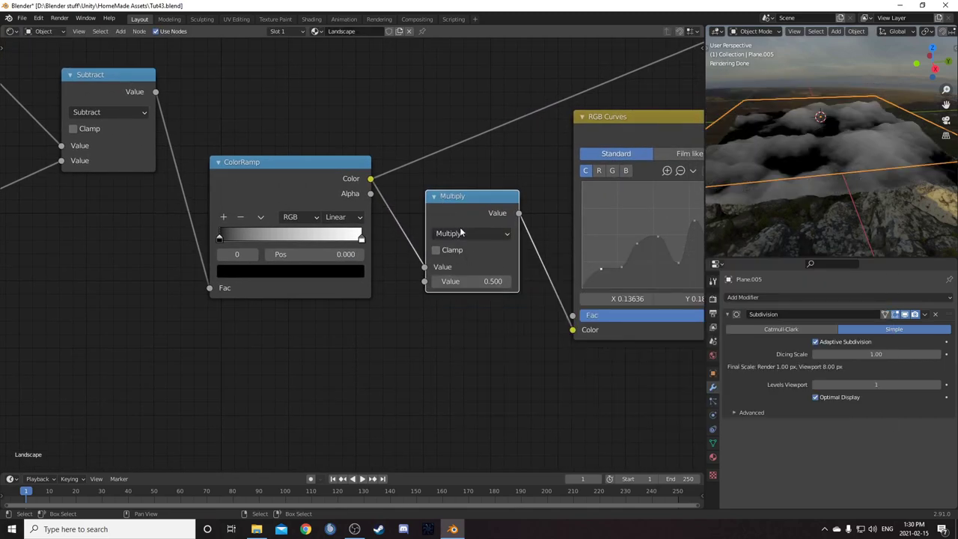
Set the Multiply node's second value to 3
{"action": "left_click", "coordinate": [483, 281]}
{"action": "type", "text": "3"}
{"action": "key", "text": "Return"}
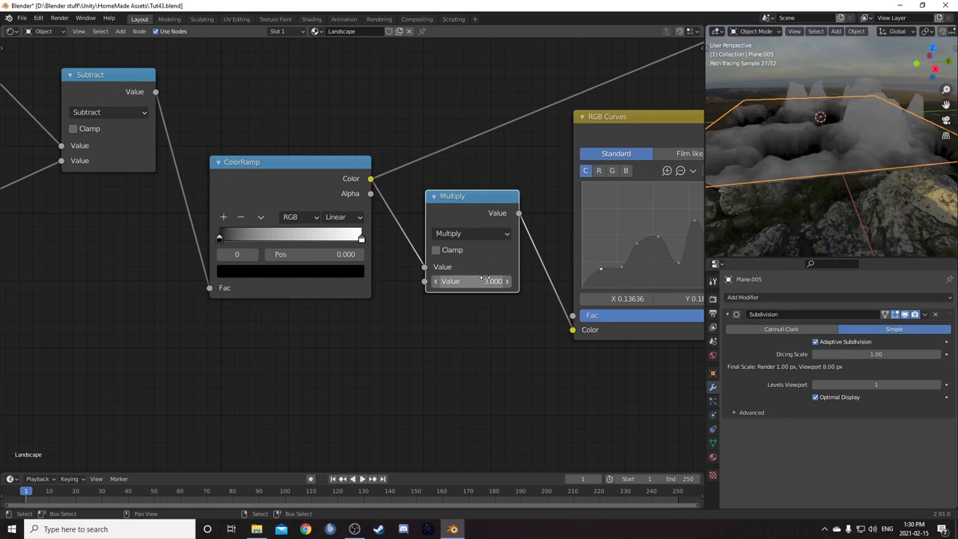
Adjust the upper end of the RGB Curves profile, adding a point at about X 0.90, Y 0.38
{"action": "middle_click_drag", "start_coordinate": [478, 320], "coordinate": [231, 354]}
{"action": "scroll", "coordinate": [439, 261], "scroll_direction": "down", "scroll_amount": 2}
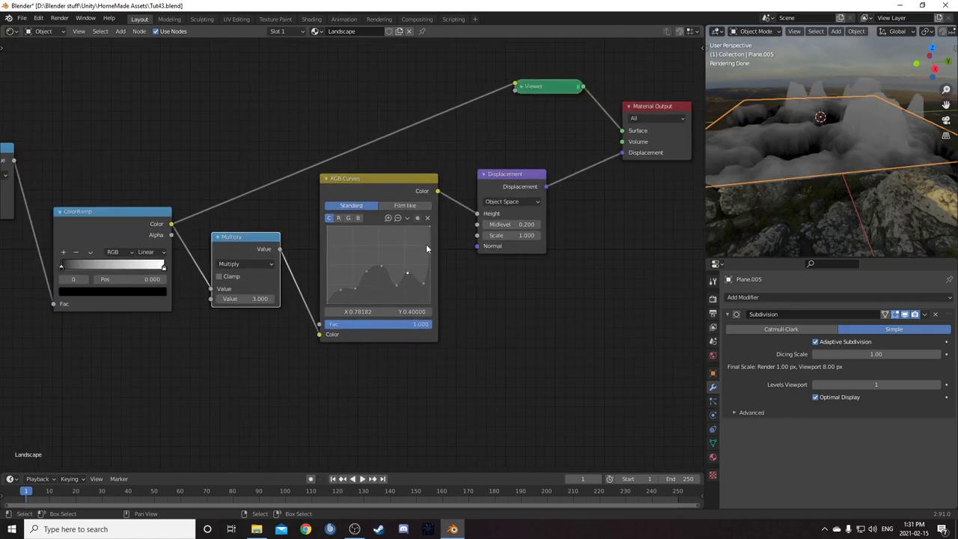
{"action": "left_click_drag", "start_coordinate": [426, 247], "coordinate": [432, 260]}
{"action": "left_click", "coordinate": [420, 274]}
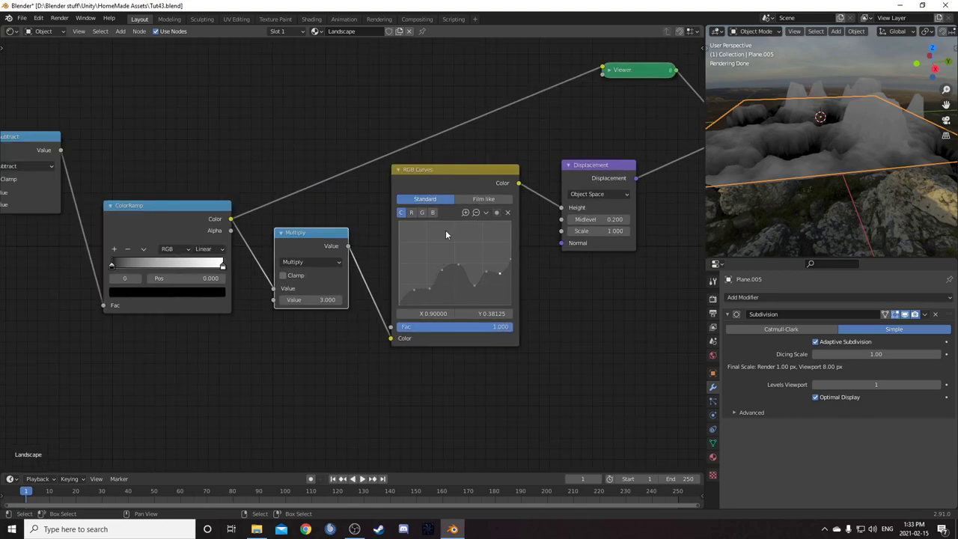
Reset the RGB Curves node's curve to its default straight diagonal
{"action": "left_click", "coordinate": [485, 213]}
{"action": "left_click", "coordinate": [516, 283]}
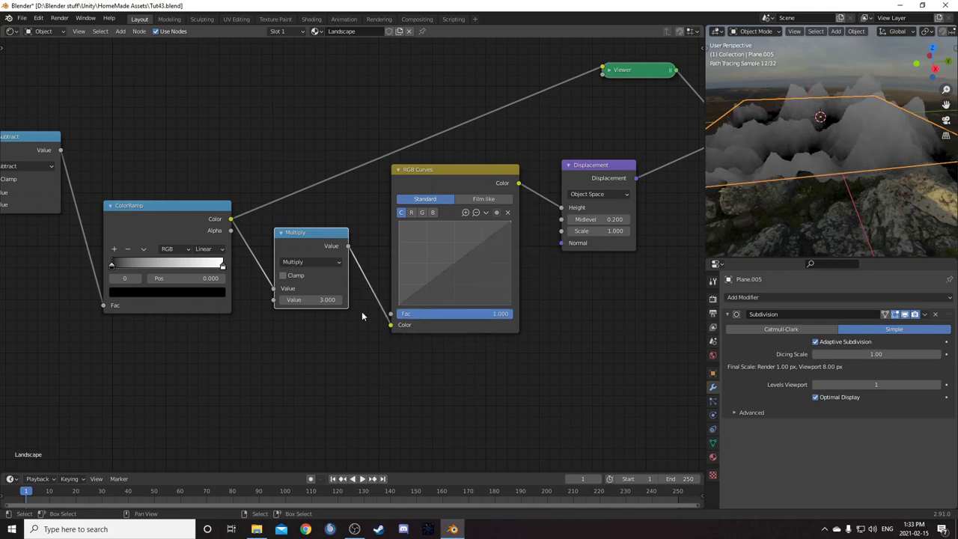
Set the position of the ColorRamp's white stop to 0.6
{"action": "middle_click_drag", "start_coordinate": [335, 318], "coordinate": [435, 323]}
{"action": "scroll", "coordinate": [354, 255], "scroll_direction": "up", "scroll_amount": 2}
{"action": "left_click", "coordinate": [311, 277]}
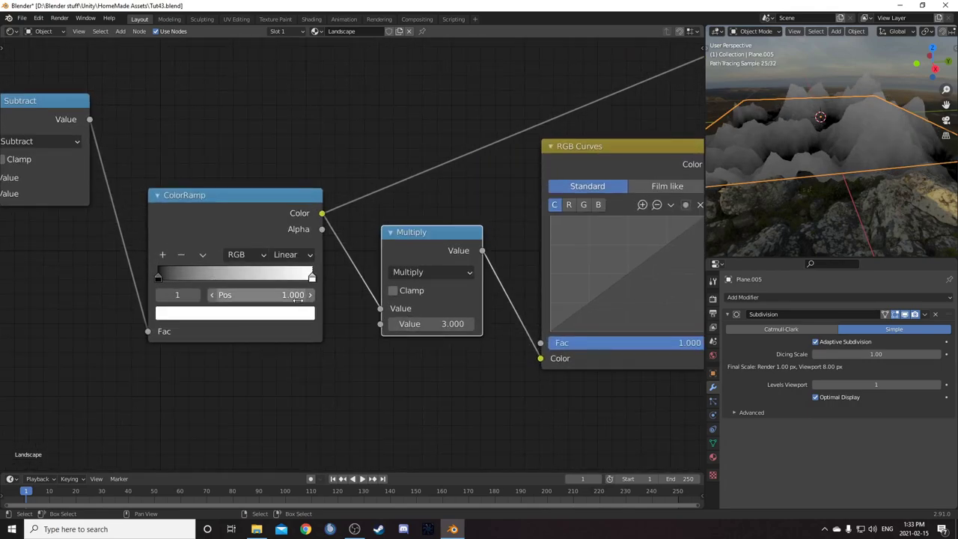
{"action": "left_click", "coordinate": [298, 294]}
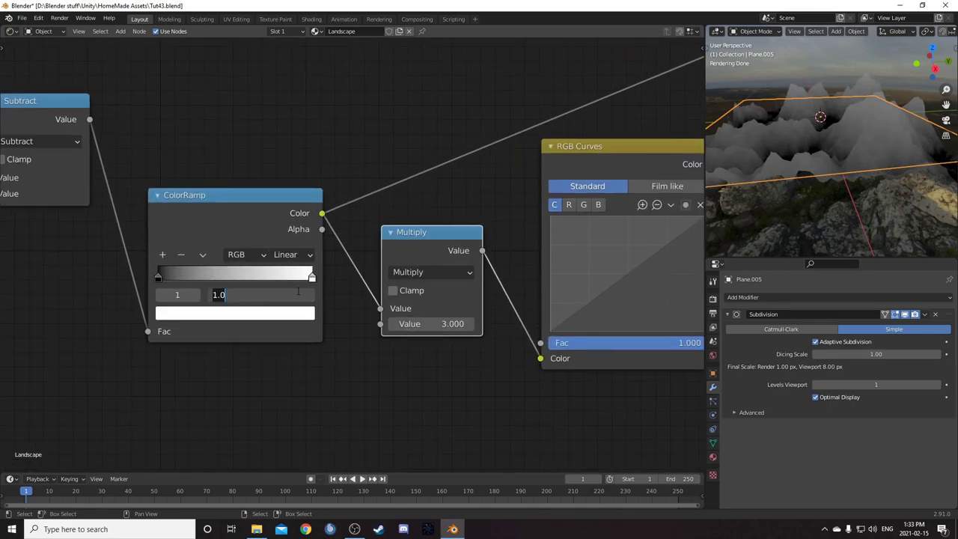
{"action": "type", "text": ".6"}
{"action": "key", "text": "Return"}
Set the Displacement node's Scale to 0.15
{"action": "scroll", "coordinate": [344, 280], "scroll_direction": "down", "scroll_amount": 4}
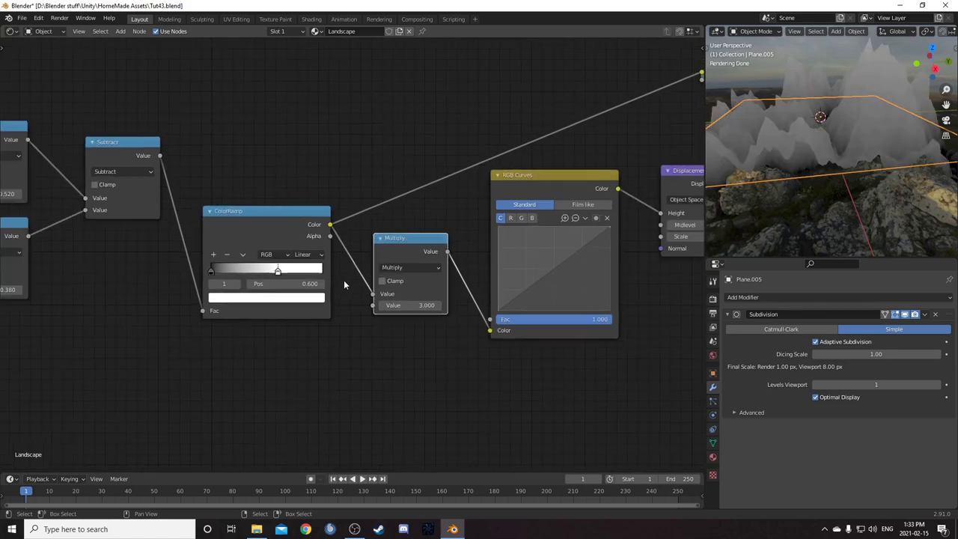
{"action": "middle_click_drag", "start_coordinate": [411, 293], "coordinate": [248, 306]}
{"action": "middle_click_drag", "start_coordinate": [535, 267], "coordinate": [416, 268]}
{"action": "scroll", "coordinate": [367, 314], "scroll_direction": "up", "scroll_amount": 4}
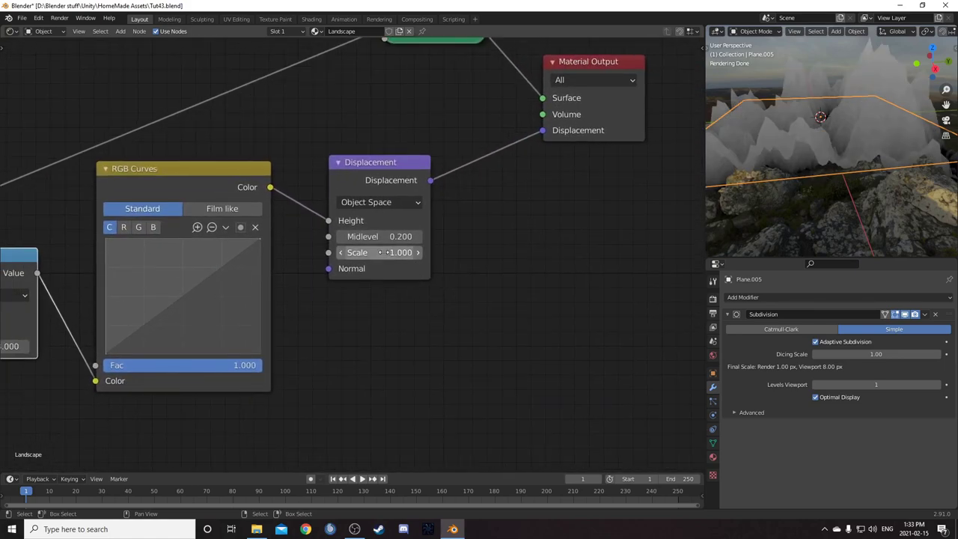
{"action": "left_click", "coordinate": [404, 252]}
{"action": "type", "text": ".15"}
{"action": "key", "text": "Return"}
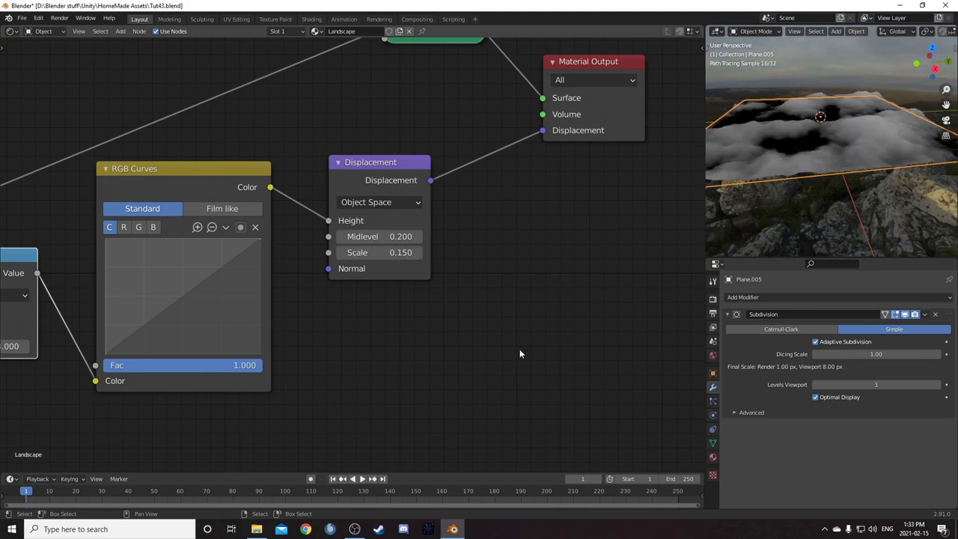
Add points to the lower part of the connected RGB Curves node's curve, the first at about X 0.13, Y 0.04
{"action": "middle_click_drag", "start_coordinate": [741, 223], "coordinate": [822, 180]}
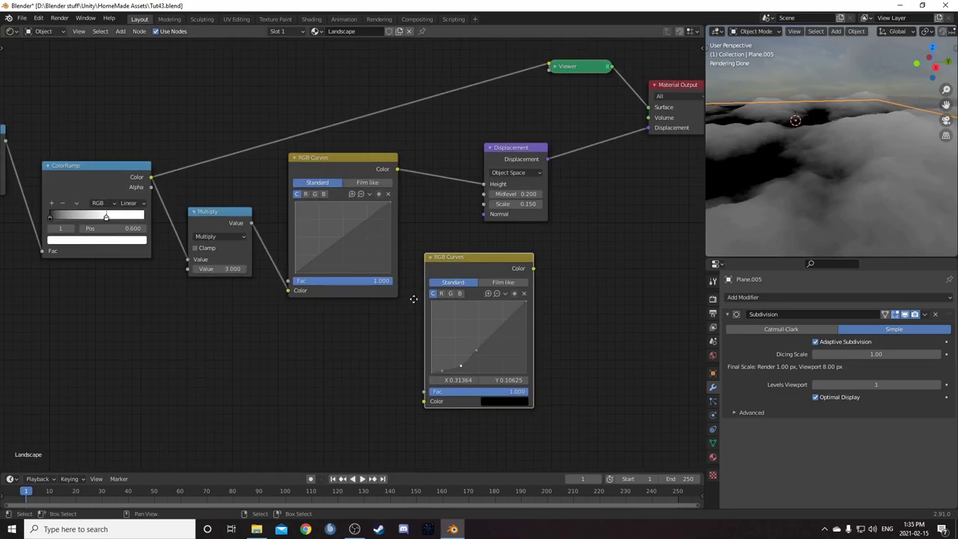
{"action": "scroll", "coordinate": [387, 335], "scroll_direction": "up", "scroll_amount": 3}
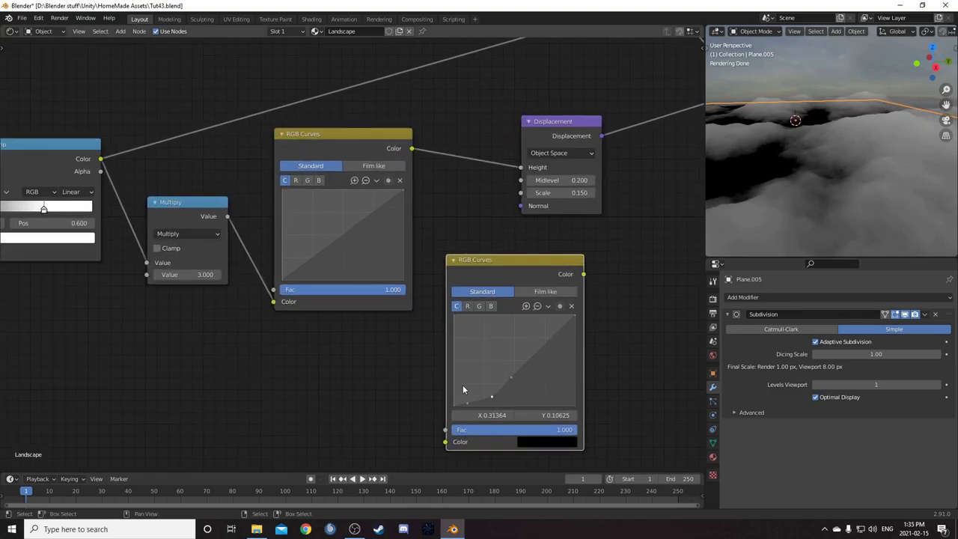
{"action": "left_click", "coordinate": [297, 276]}
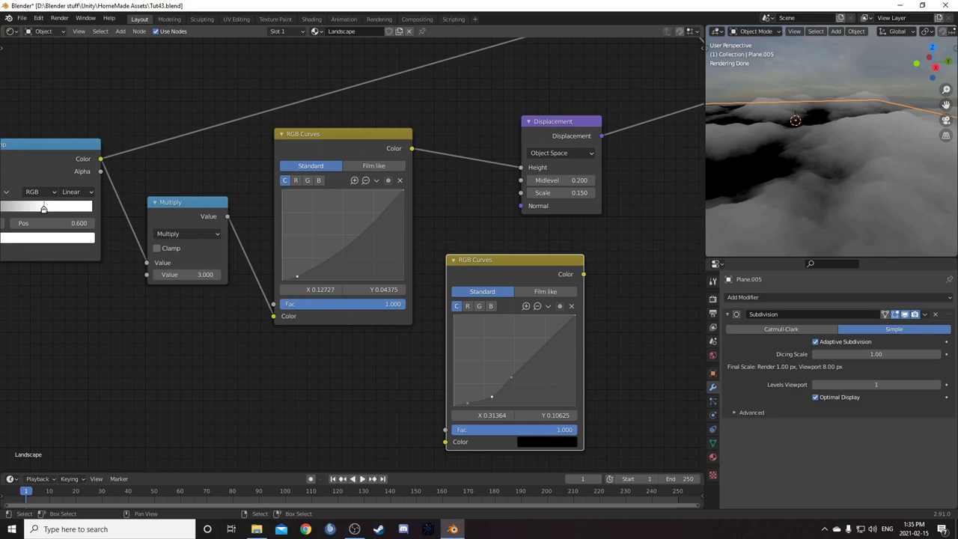
{"action": "left_click_drag", "start_coordinate": [297, 276], "coordinate": [338, 251]}
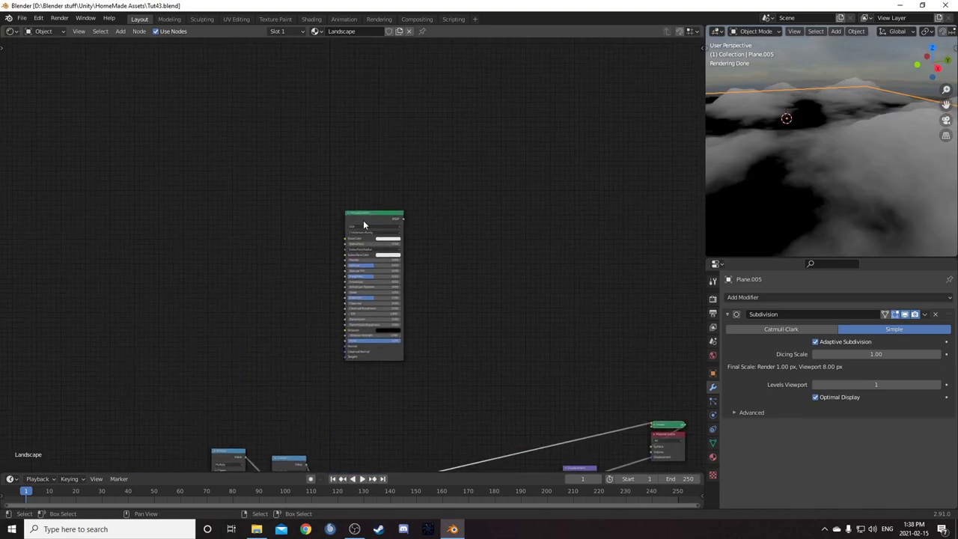
Duplicate the Principled BSDF node and place the copy beside the original
{"action": "scroll", "coordinate": [381, 217], "scroll_direction": "up", "scroll_amount": 3}
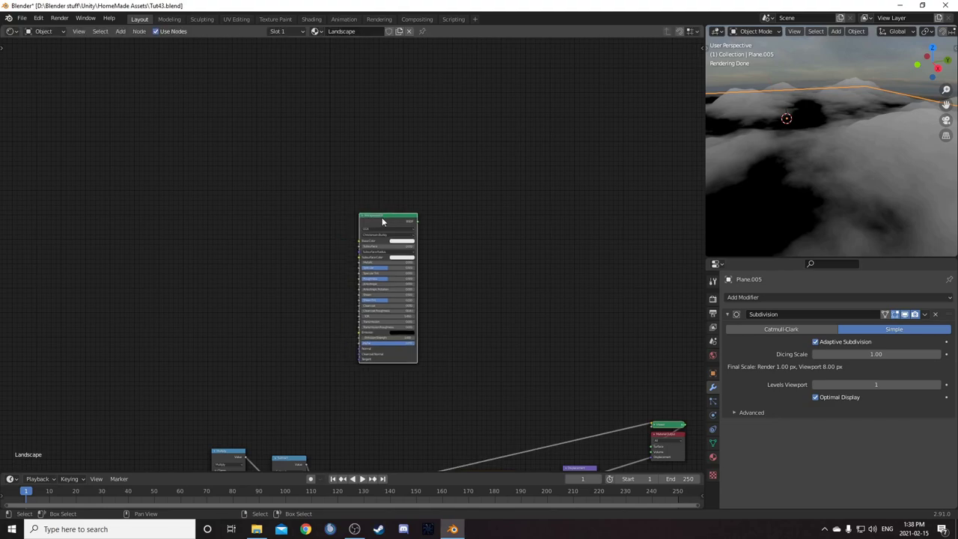
{"action": "key", "text": "shift+d"}
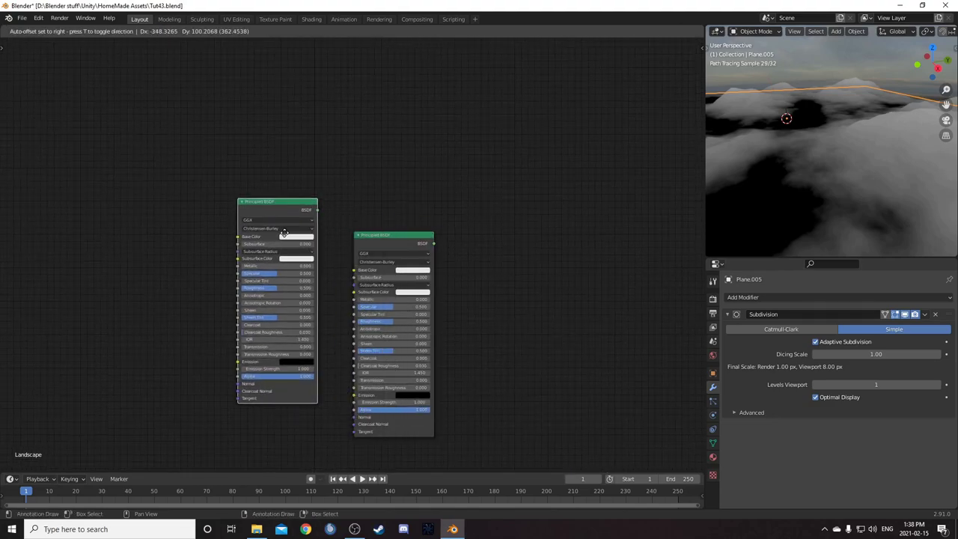
{"action": "left_click", "coordinate": [279, 232]}
{"action": "scroll", "coordinate": [449, 250], "scroll_direction": "up", "scroll_amount": 2}
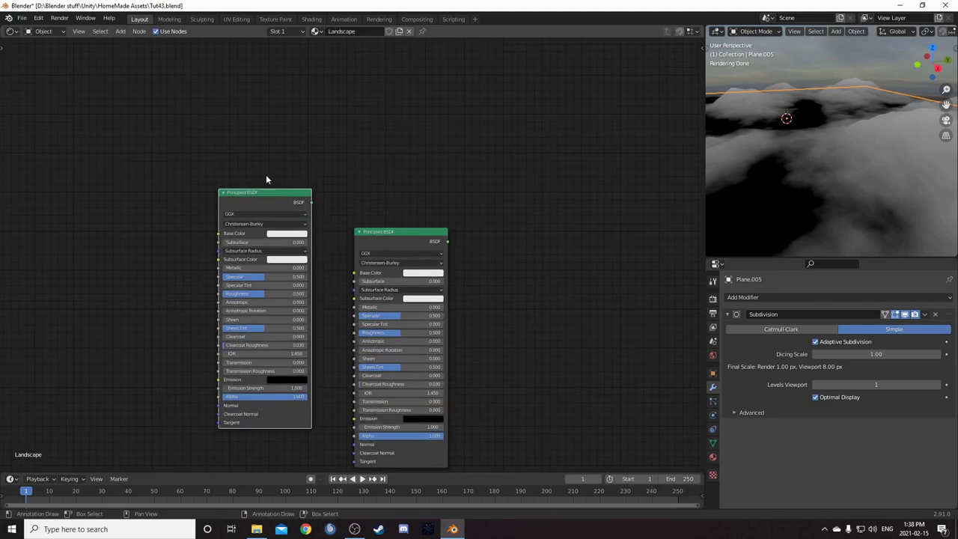
Combine the two Principled BSDF nodes with a Mix Shader node and place it to their upper right
{"action": "middle_click_drag", "start_coordinate": [362, 233], "coordinate": [358, 186]}
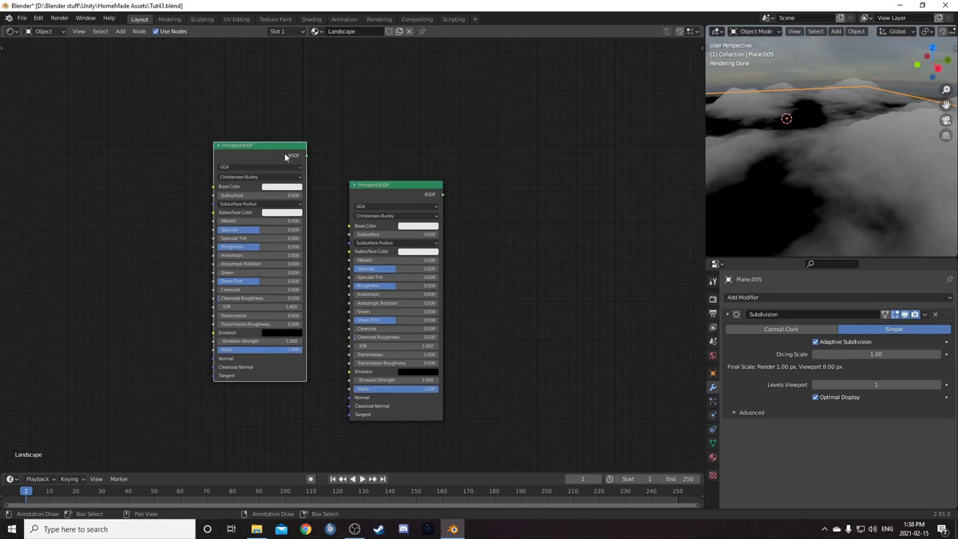
{"action": "right_click_drag", "start_coordinate": [275, 147], "coordinate": [376, 204], "text": "ctrl+shift"}
{"action": "left_click_drag", "start_coordinate": [500, 164], "coordinate": [517, 128]}
{"action": "scroll", "coordinate": [466, 233], "scroll_direction": "up", "scroll_amount": 3}
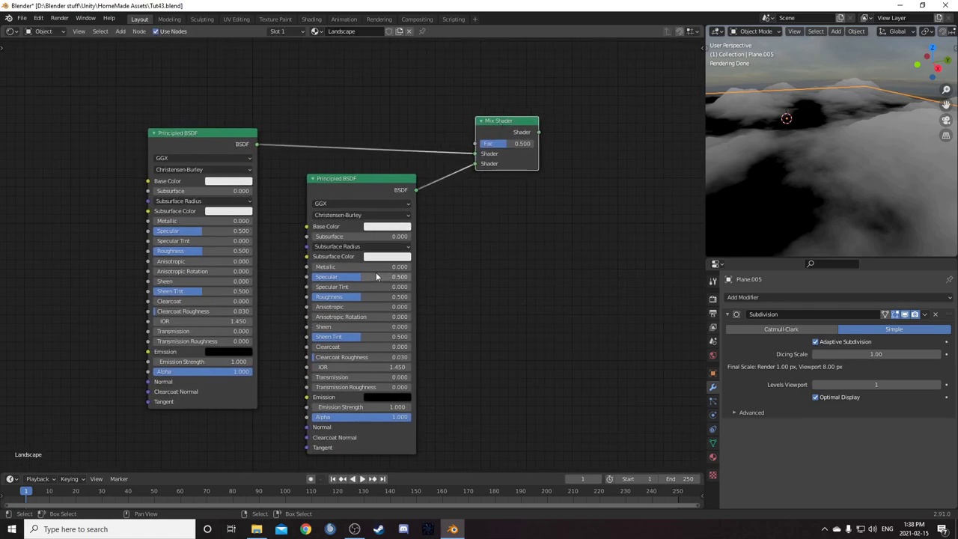
Add a Layer Weight node above the Principled BSDF nodes
{"action": "scroll", "coordinate": [432, 273], "scroll_direction": "down", "scroll_amount": 3}
{"action": "middle_click_drag", "start_coordinate": [404, 359], "coordinate": [523, 334]}
{"action": "scroll", "coordinate": [523, 334], "scroll_direction": "down", "scroll_amount": 2}
{"action": "middle_click_drag", "start_coordinate": [469, 287], "coordinate": [524, 294]}
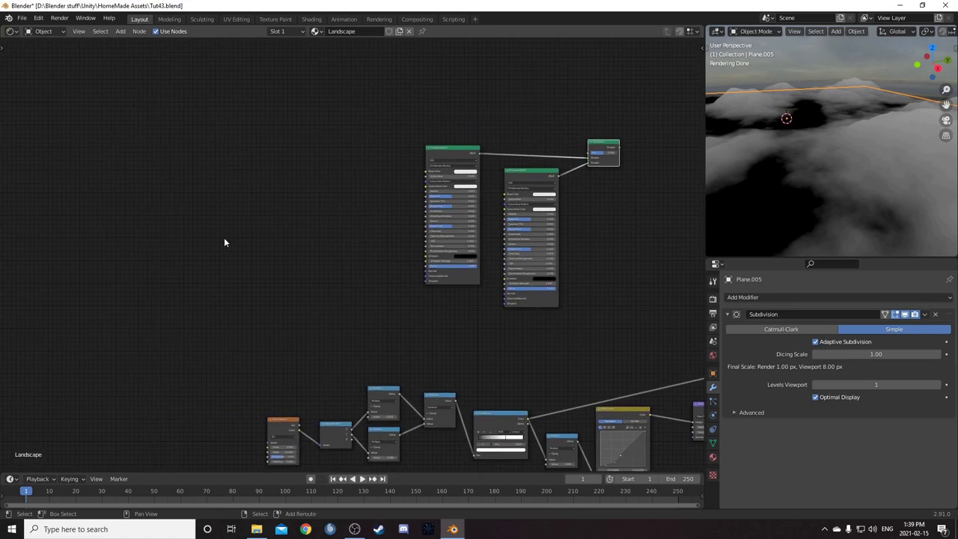
{"action": "key", "text": "shift+a"}
{"action": "type", "text": "saly"}
{"action": "key", "text": "BackSpace"}
{"action": "key", "text": "BackSpace"}
{"action": "key", "text": "BackSpace"}
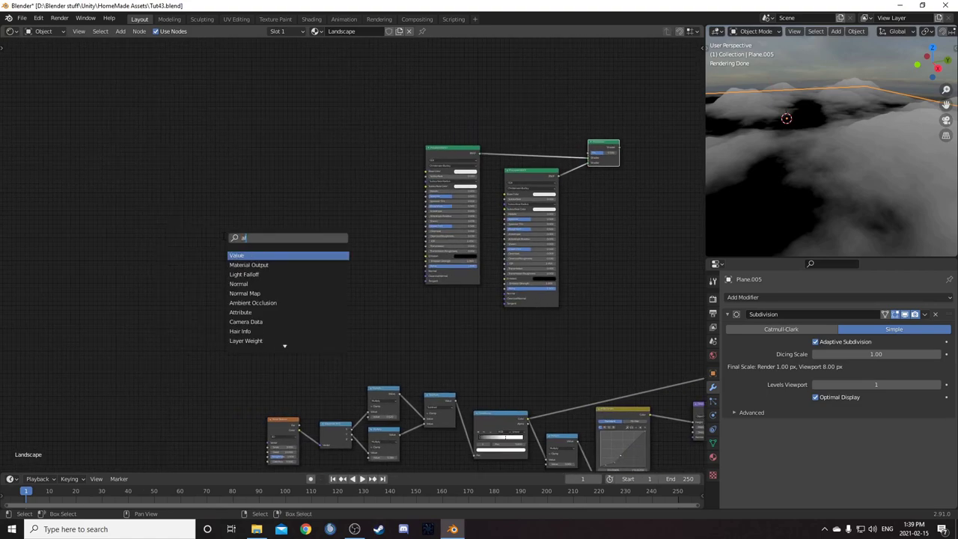
{"action": "type", "text": "layer"}
{"action": "key", "text": "Return"}
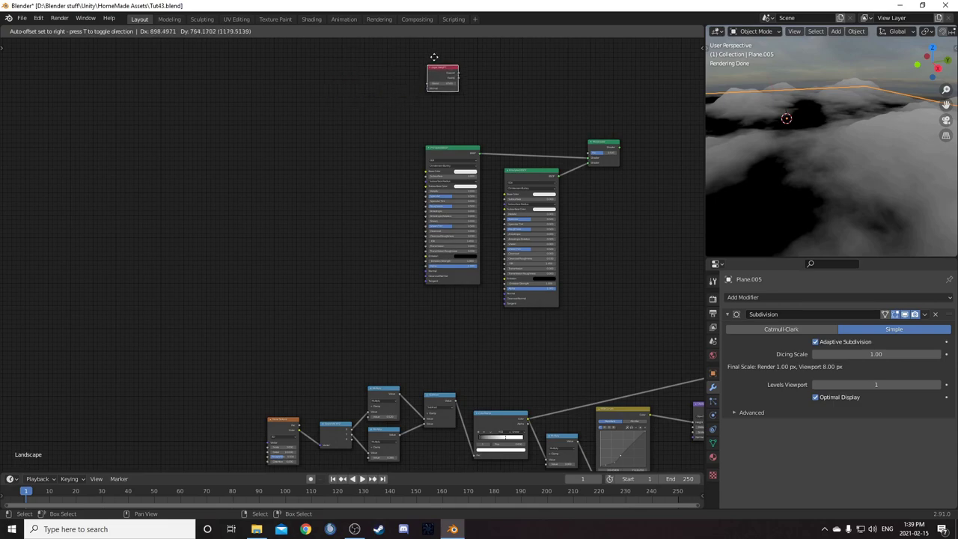
{"action": "left_click", "coordinate": [437, 55]}
Preview the Layer Weight node's Facing output on the plane
{"action": "scroll", "coordinate": [518, 86], "scroll_direction": "up", "scroll_amount": 3}
{"action": "middle_click_drag", "start_coordinate": [476, 57], "coordinate": [293, 259]}
{"action": "left_click", "coordinate": [292, 208], "text": "ctrl+shift"}
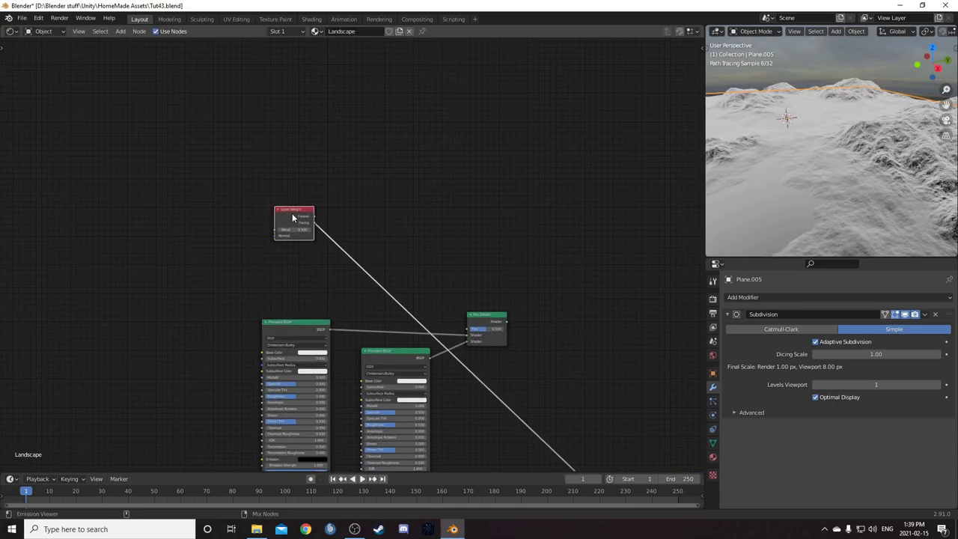
Insert a ColorRamp node on the link between the Layer Weight node's Facing output and the Viewer
{"action": "key", "text": "shift+a"}
{"action": "type", "text": "colorramp"}
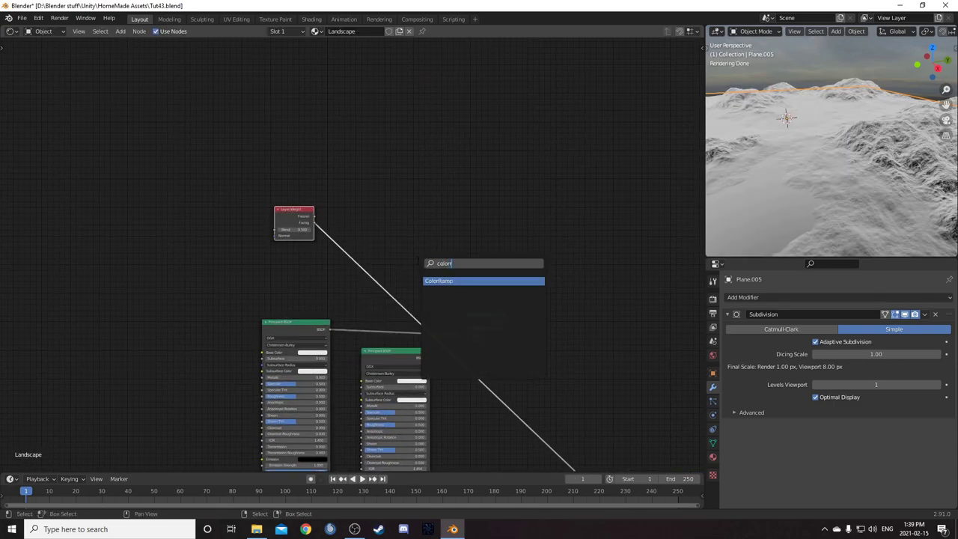
{"action": "key", "text": "Return"}
{"action": "left_click", "coordinate": [372, 234]}
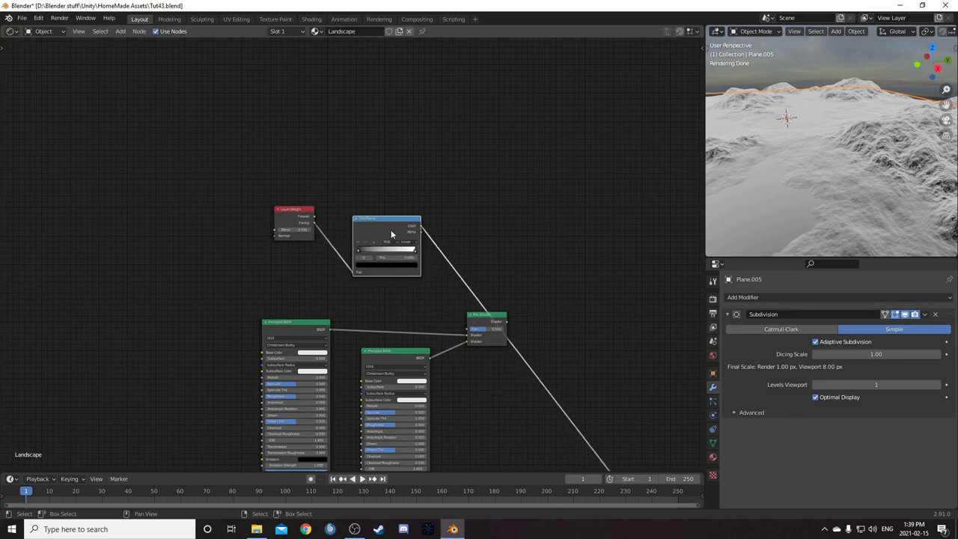
Set the new ColorRamp's black stop position to 0.2 and select its white stop
{"action": "scroll", "coordinate": [383, 274], "scroll_direction": "up", "scroll_amount": 3}
{"action": "left_click", "coordinate": [408, 259]}
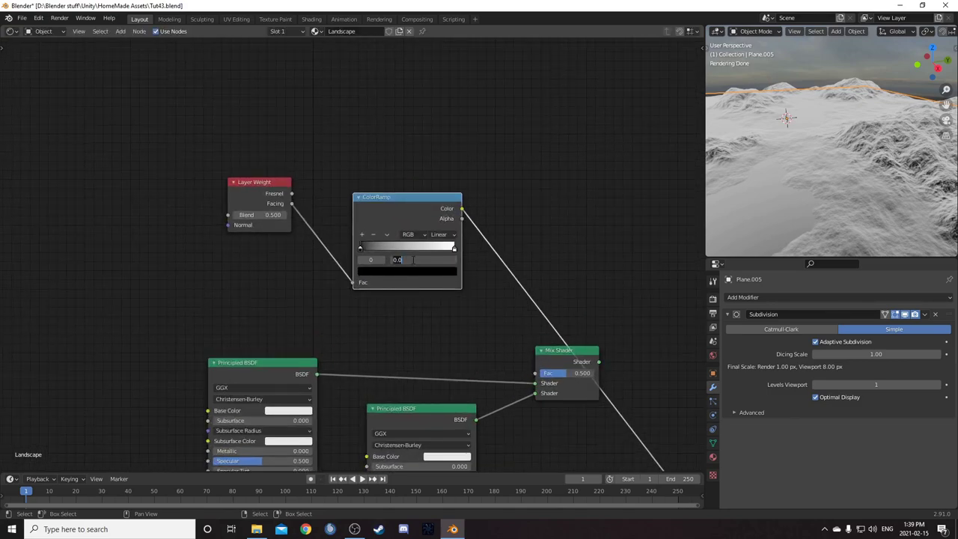
{"action": "type", "text": "0.2"}
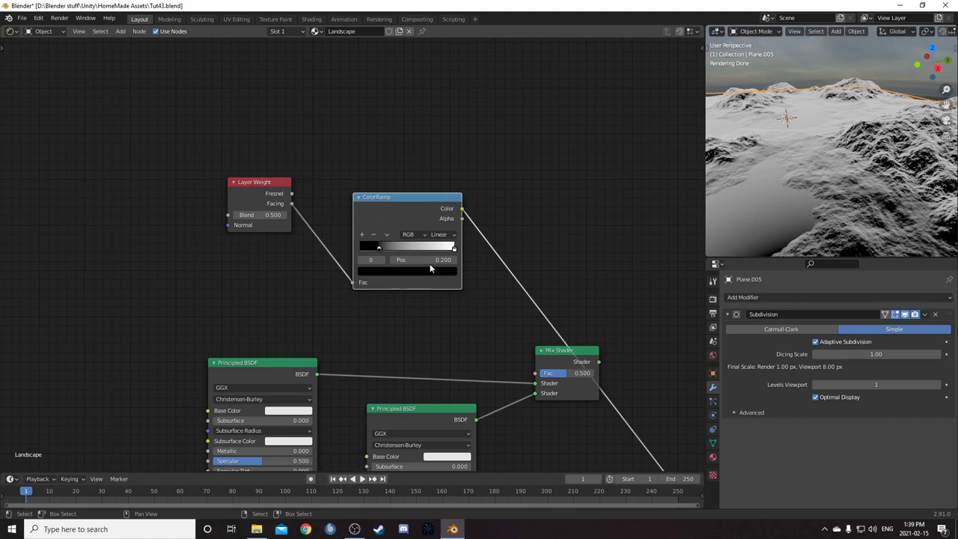
{"action": "key", "text": "Return"}
{"action": "left_click", "coordinate": [453, 248]}
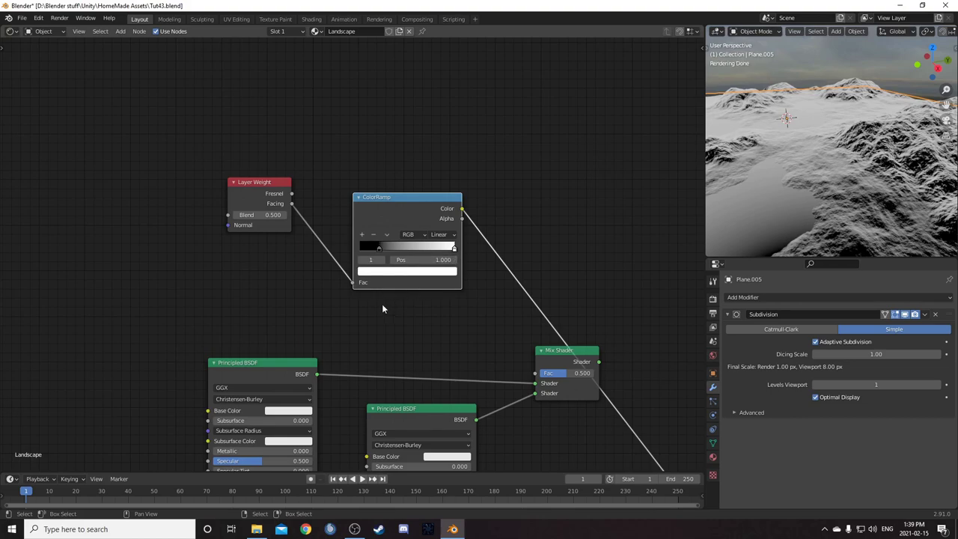
Connect the new ColorRamp's Color output to the Mix Shader's Fac input and preview the Mix Shader on the plane
{"action": "scroll", "coordinate": [367, 230], "scroll_direction": "down", "scroll_amount": 3}
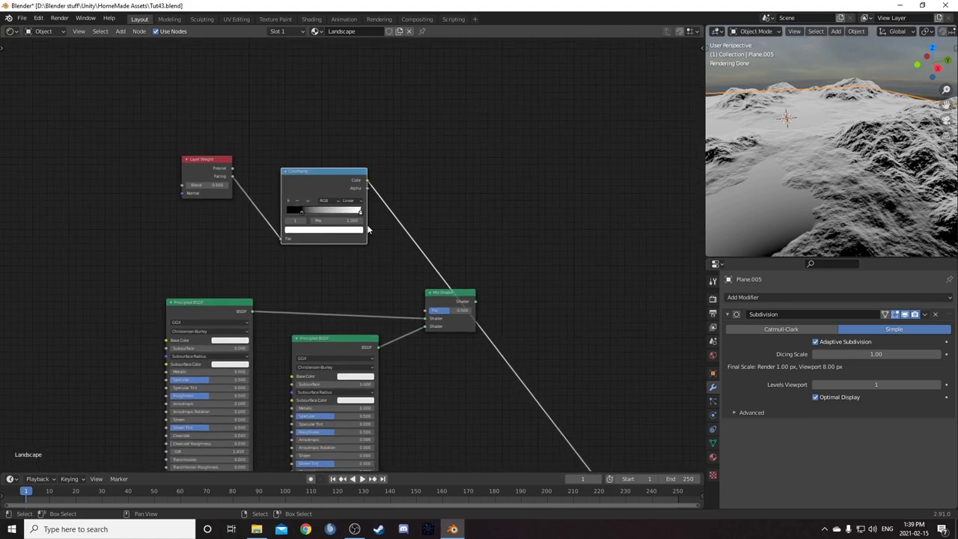
{"action": "left_click_drag", "start_coordinate": [367, 183], "coordinate": [426, 310]}
{"action": "middle_click_drag", "start_coordinate": [452, 299], "coordinate": [419, 214]}
Set the Base Color of the first Principled BSDF to light orange with hue about 0.10 and view the scene through the camera
{"action": "middle_click_drag", "start_coordinate": [132, 307], "coordinate": [302, 245]}
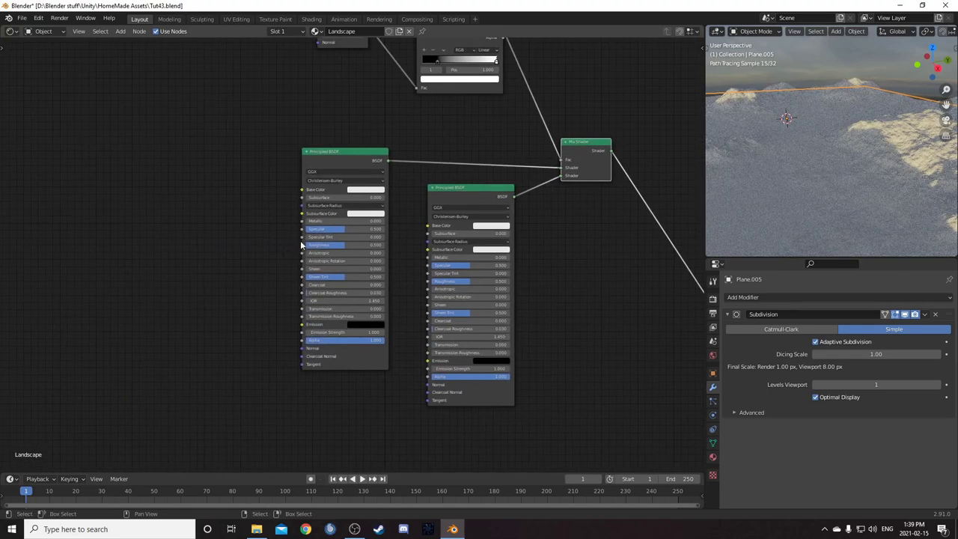
{"action": "left_click", "coordinate": [366, 190]}
{"action": "left_click", "coordinate": [371, 127]}
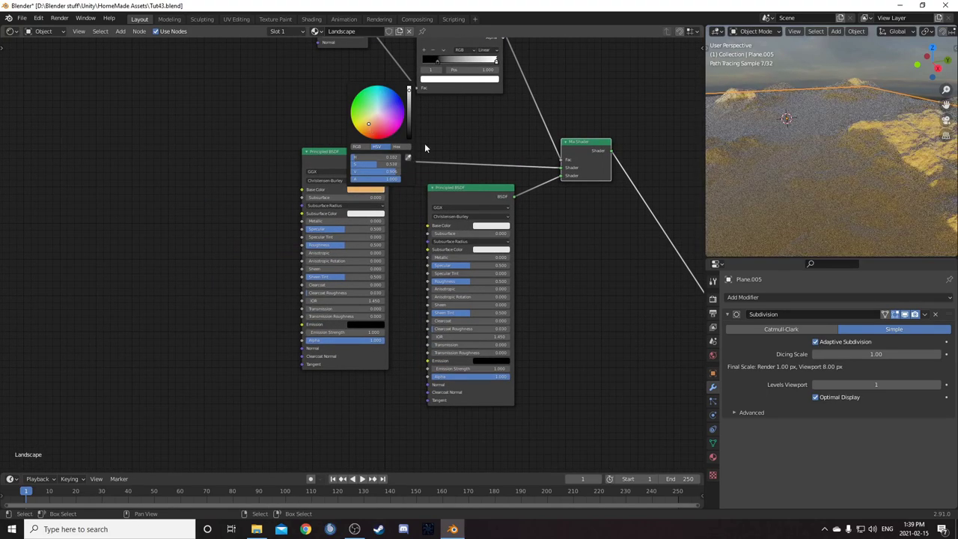
{"action": "key", "text": "KP_0"}
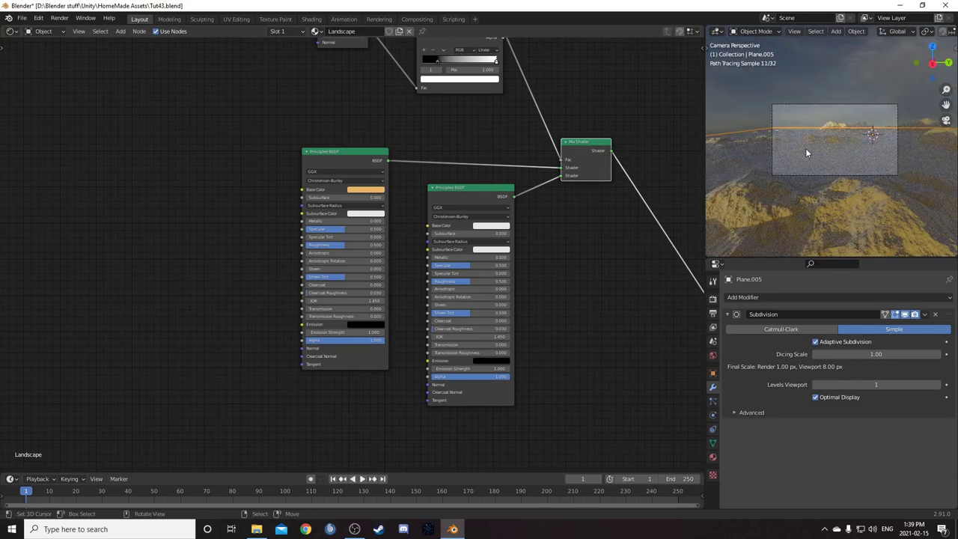
{"action": "scroll", "coordinate": [488, 214], "scroll_direction": "up", "scroll_amount": 2}
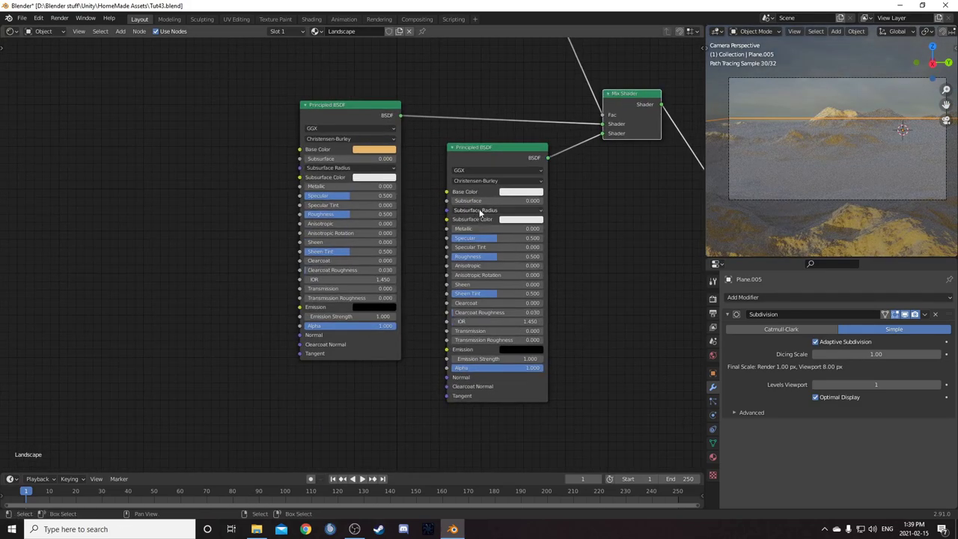
Set the second Principled BSDF's Base Color to pure white (value 1.000) and its Subsurface to 0.1
{"action": "left_click", "coordinate": [513, 191]}
{"action": "scroll", "coordinate": [531, 99], "scroll_direction": "up", "scroll_amount": 2}
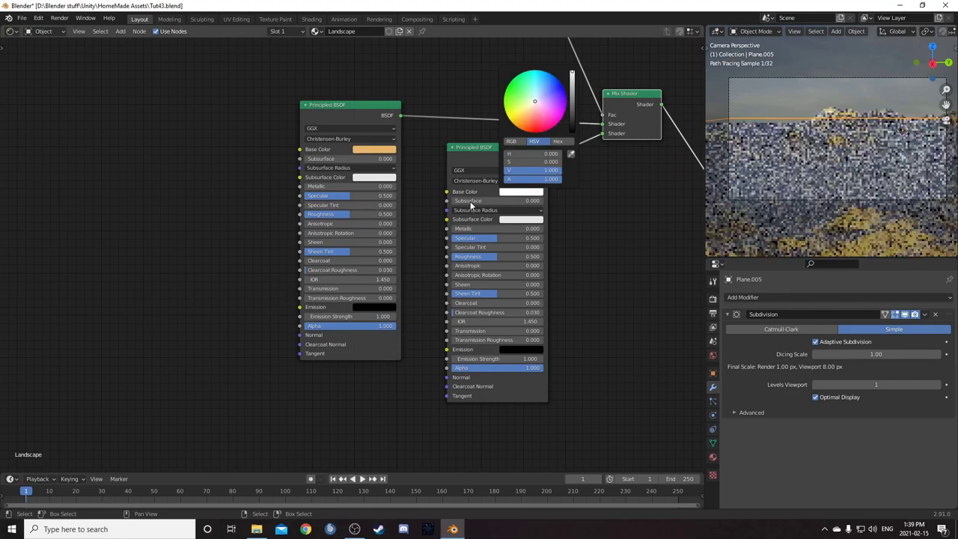
{"action": "middle_click_drag", "start_coordinate": [528, 201], "coordinate": [492, 221]}
{"action": "left_click", "coordinate": [483, 222]}
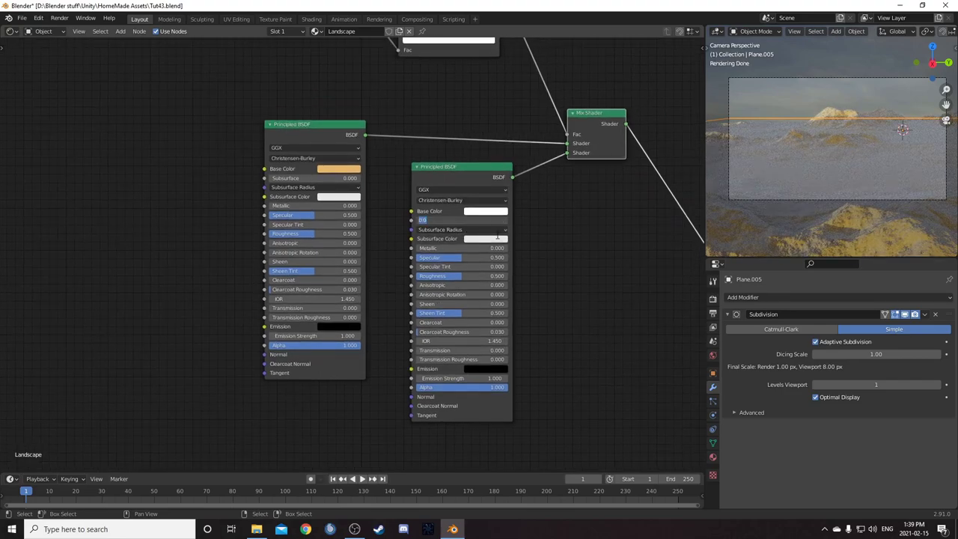
{"action": "type", "text": ".1"}
{"action": "key", "text": "Return"}
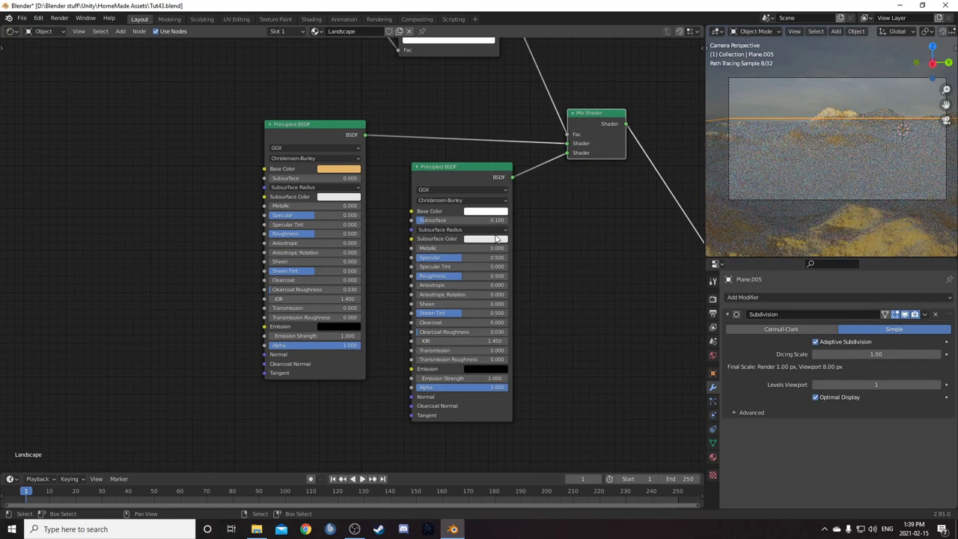
Set the second Principled BSDF's Subsurface Radius values to 0.1, 0.1 and 0.2
{"action": "left_click", "coordinate": [452, 229]}
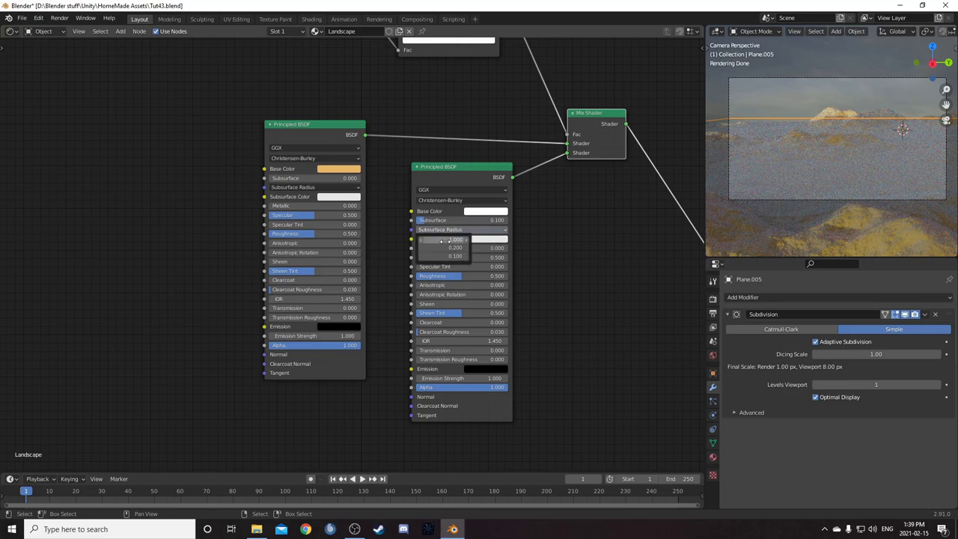
{"action": "left_click", "coordinate": [449, 240]}
{"action": "type", "text": ".1"}
{"action": "key", "text": "Tab"}
{"action": "type", "text": ".1"}
{"action": "key", "text": "Tab"}
{"action": "type", "text": ".2"}
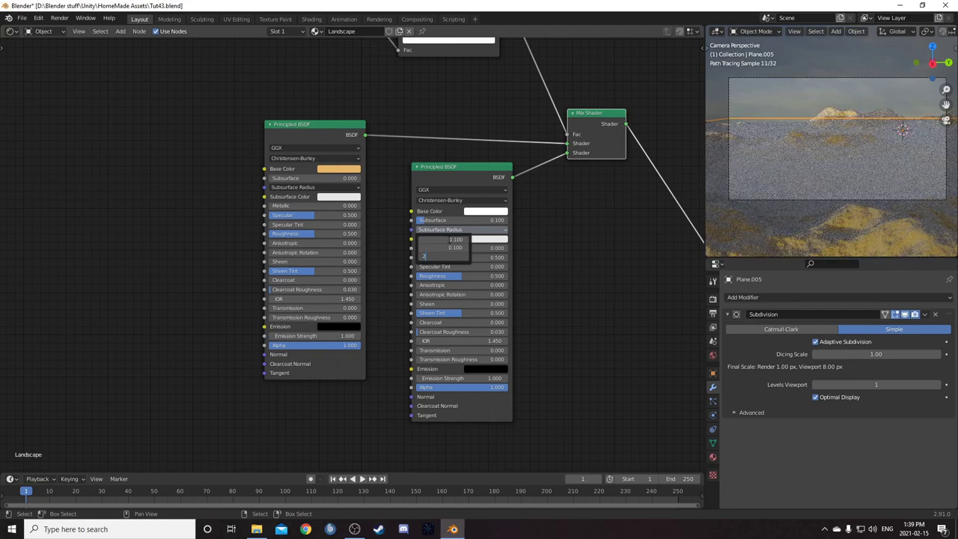
{"action": "key", "text": "Return"}
{"action": "left_click", "coordinate": [441, 229]}
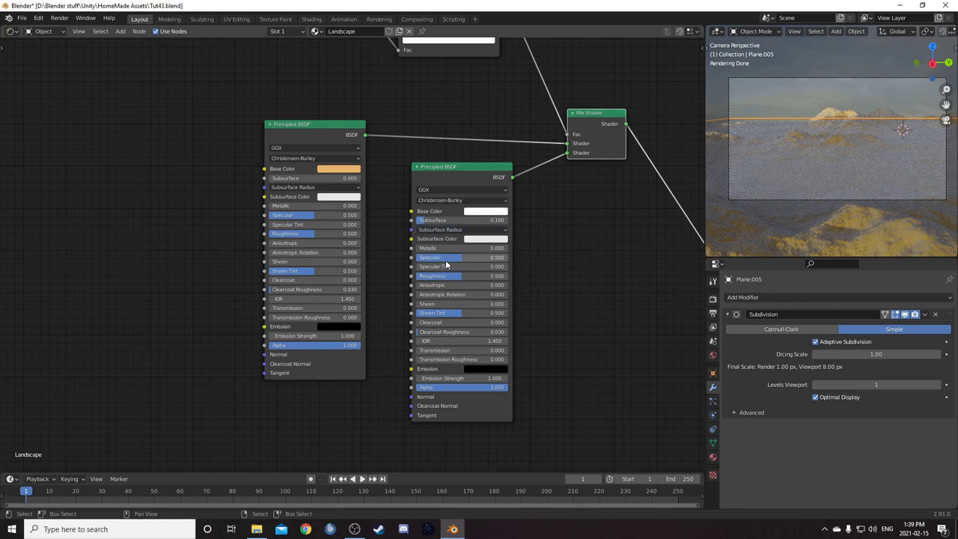
Set the Roughness of both Principled BSDF nodes to 1.0
{"action": "scroll", "coordinate": [579, 258], "scroll_direction": "down", "scroll_amount": 1}
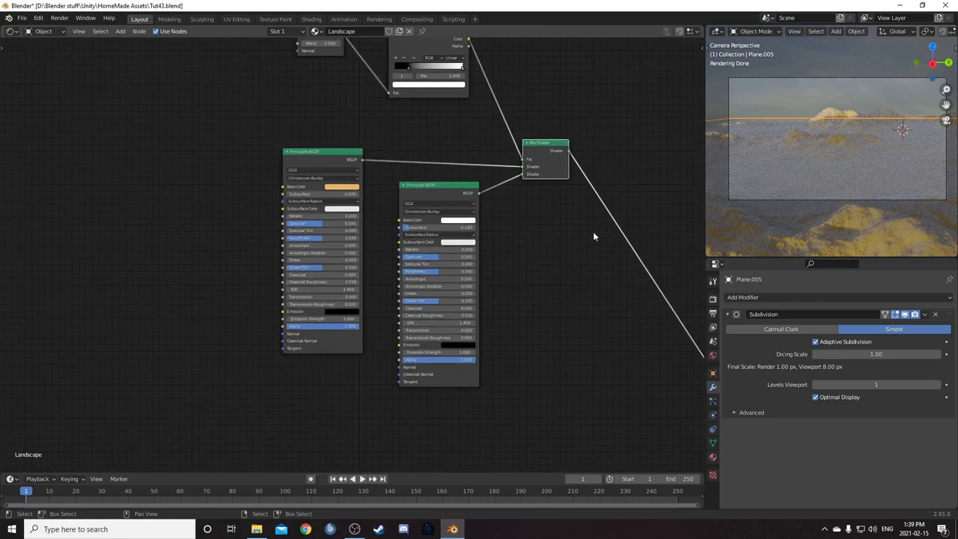
{"action": "middle_click_drag", "start_coordinate": [568, 263], "coordinate": [536, 278]}
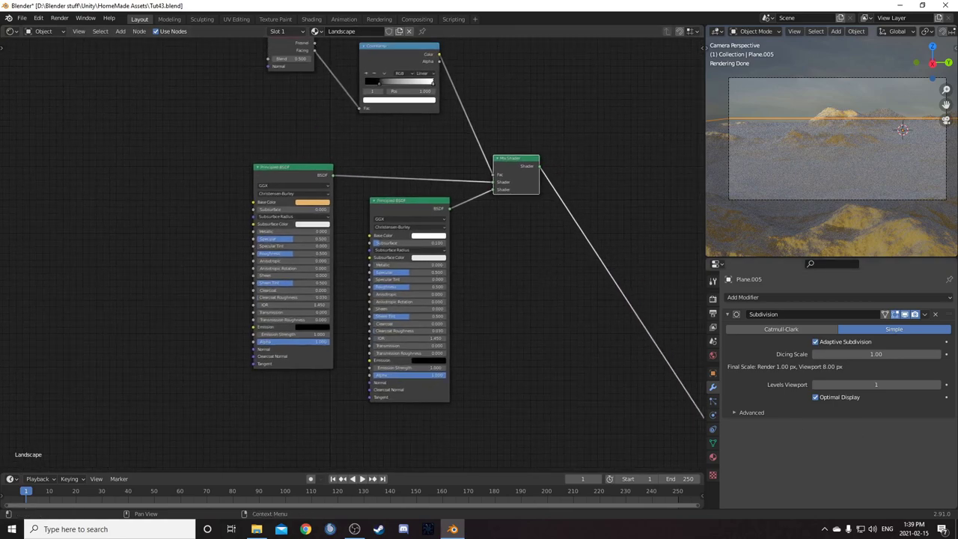
{"action": "scroll", "coordinate": [155, 188], "scroll_direction": "up", "scroll_amount": 4}
{"action": "left_click_drag", "start_coordinate": [343, 276], "coordinate": [398, 277]}
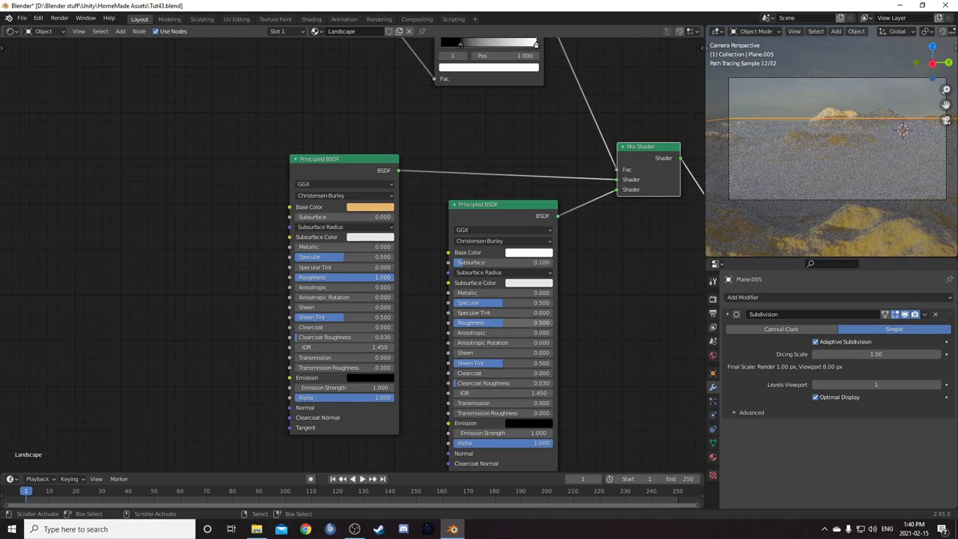
Add a Noise Texture node in the empty area before the first Principled BSDF and place a duplicate below it
{"action": "scroll", "coordinate": [402, 319], "scroll_direction": "down", "scroll_amount": 2}
{"action": "middle_click_drag", "start_coordinate": [164, 280], "coordinate": [293, 277]}
{"action": "key", "text": "shift+a"}
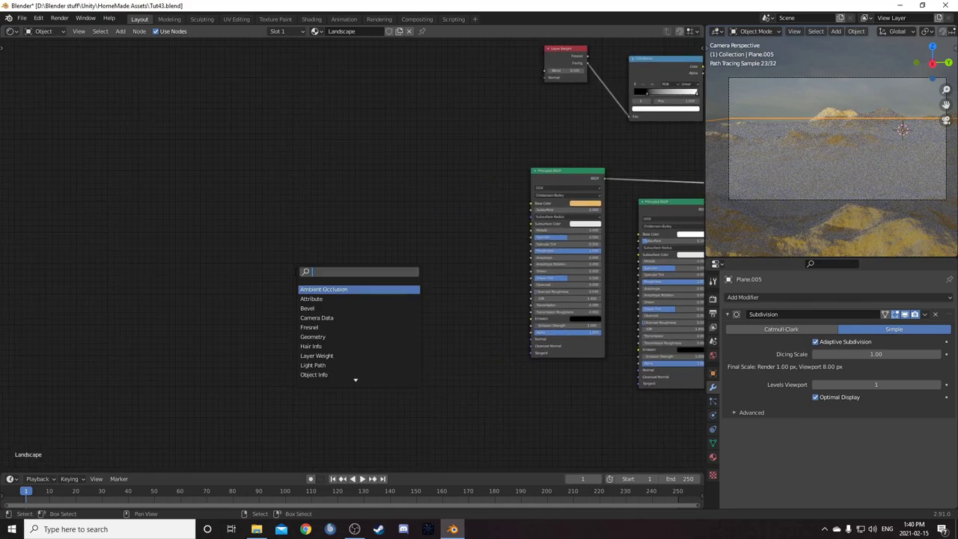
{"action": "type", "text": "noise"}
{"action": "key", "text": "Return"}
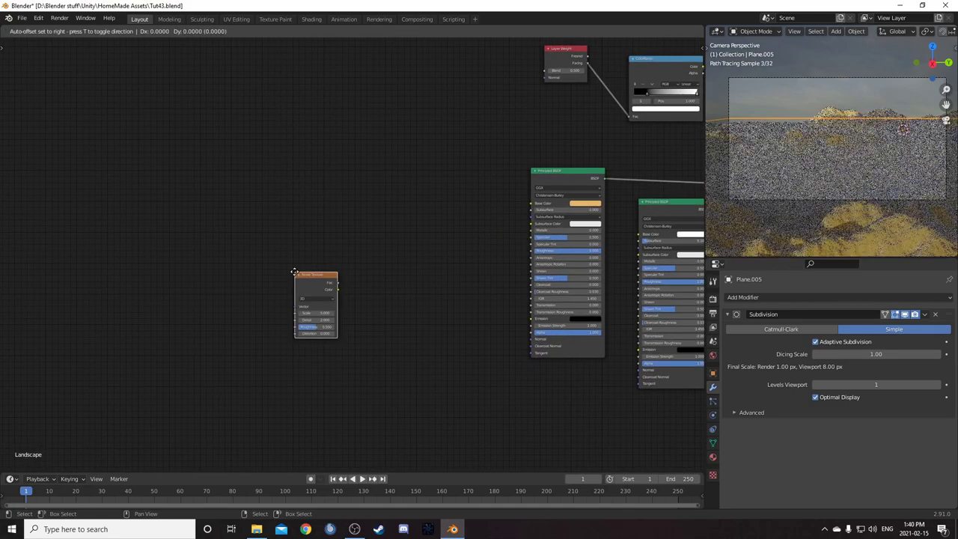
{"action": "left_click", "coordinate": [246, 229]}
{"action": "key", "text": "shift+d"}
{"action": "left_click", "coordinate": [241, 314]}
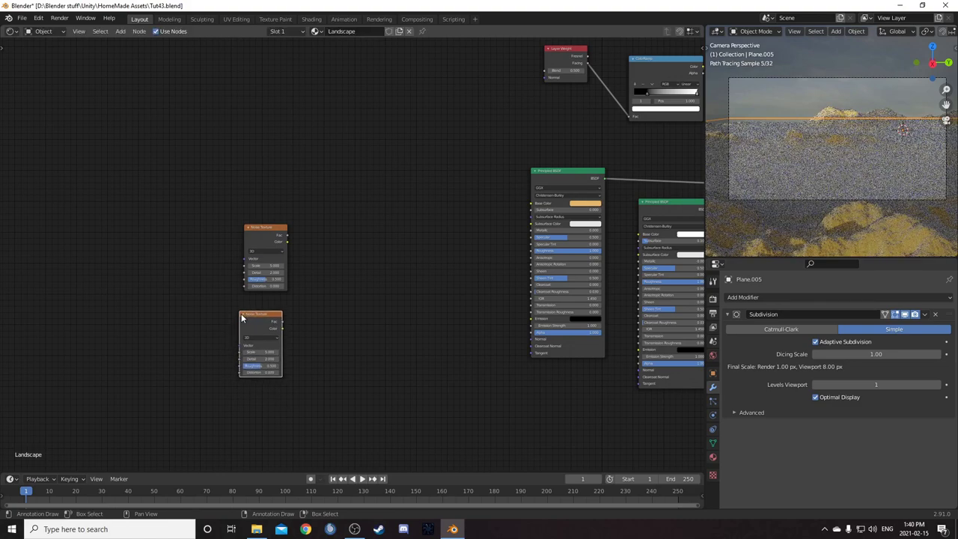
Set the lower Noise Texture's Scale to 100 and the upper one's Scale to 40
{"action": "scroll", "coordinate": [247, 307], "scroll_direction": "up", "scroll_amount": 3}
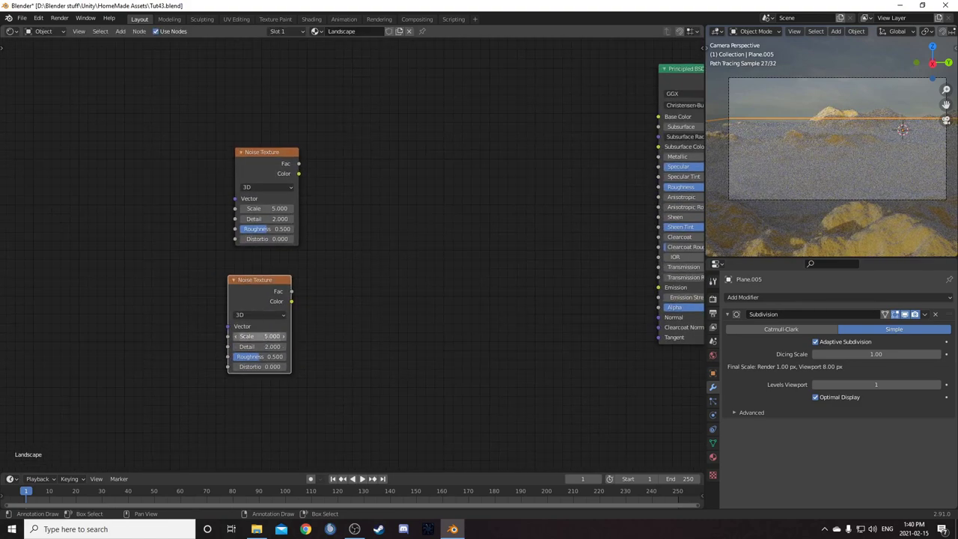
{"action": "left_click", "coordinate": [258, 336]}
{"action": "type", "text": "100"}
{"action": "key", "text": "Return"}
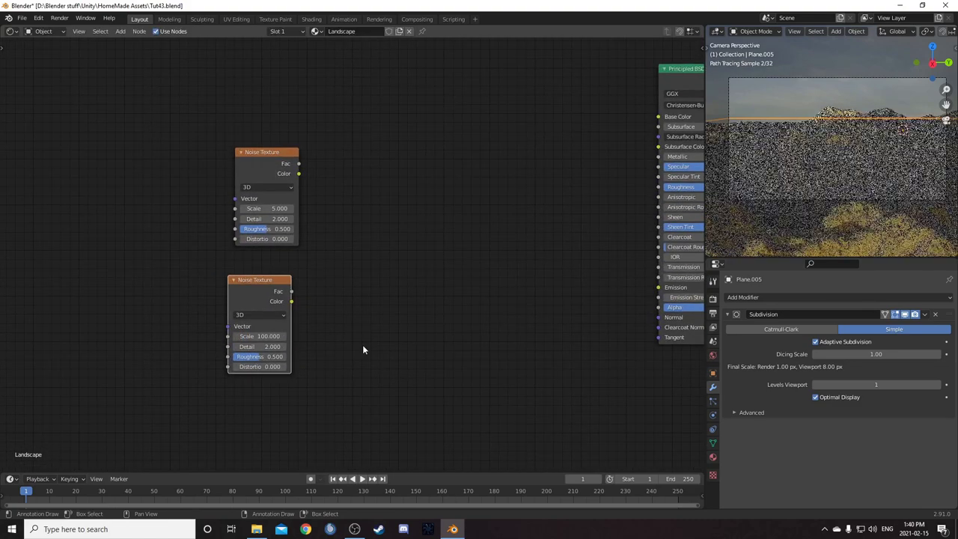
{"action": "left_click", "coordinate": [267, 208]}
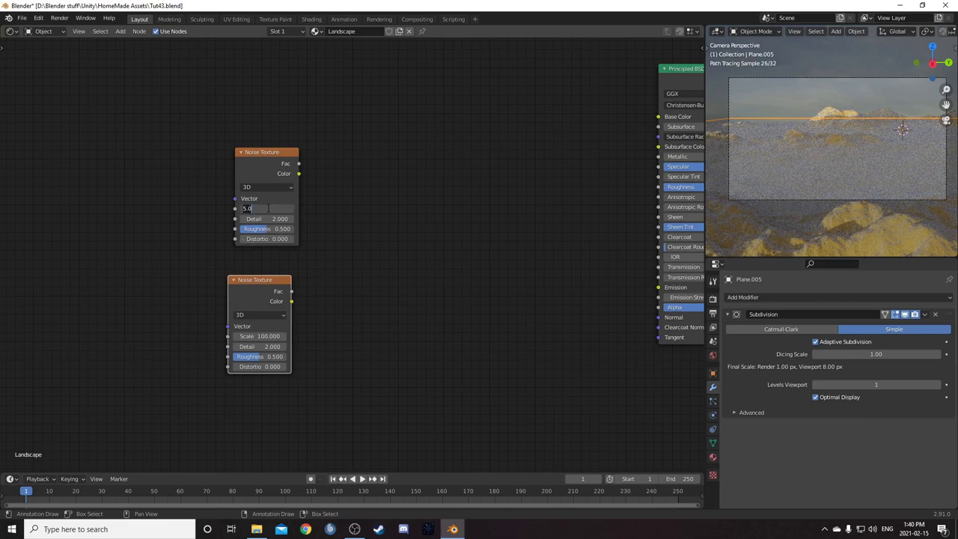
{"action": "type", "text": "40"}
{"action": "key", "text": "Return"}
{"action": "scroll", "coordinate": [347, 306], "scroll_direction": "up", "scroll_amount": 1}
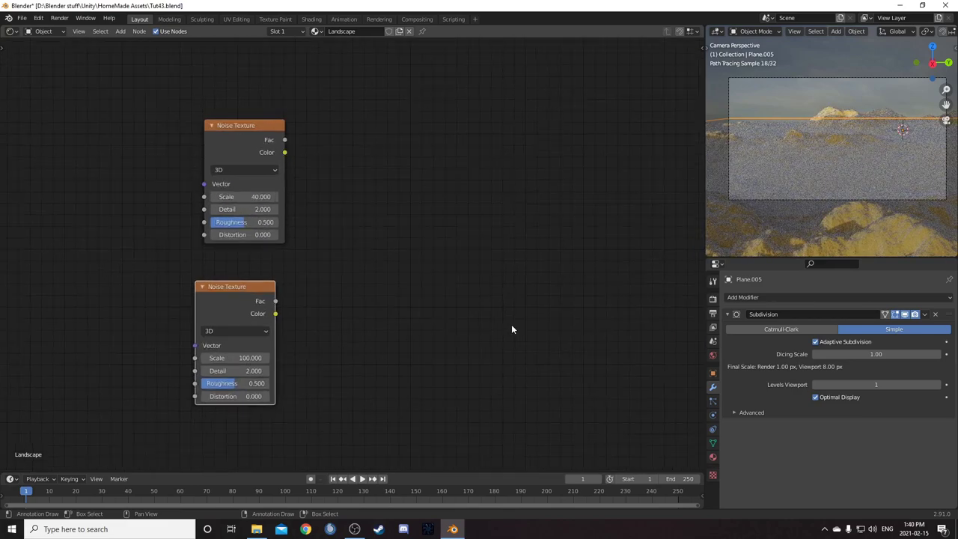
Combine the Fac outputs of both Noise Textures in a Mix color node, then expand it and place it beside them
{"action": "scroll", "coordinate": [433, 332], "scroll_direction": "down", "scroll_amount": 2}
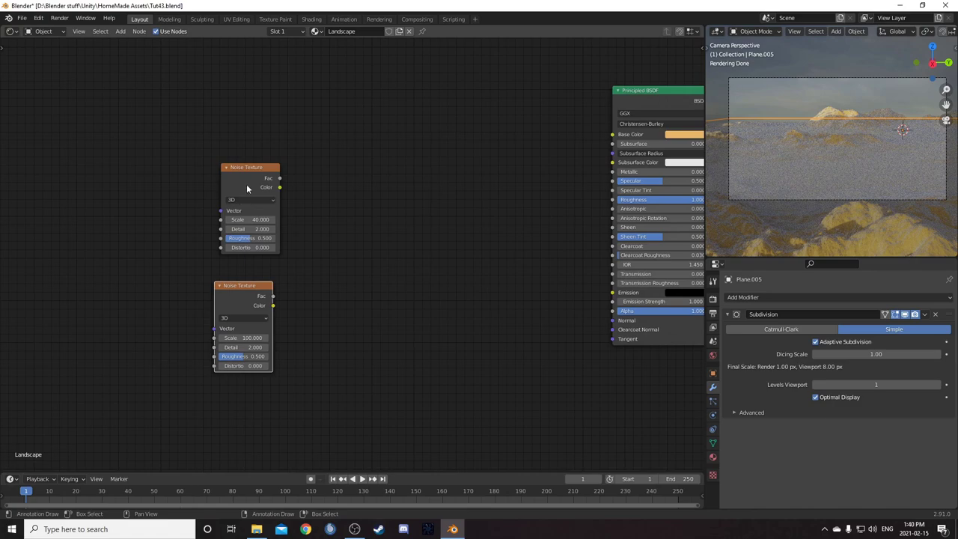
{"action": "right_click_drag", "start_coordinate": [250, 175], "coordinate": [253, 313], "text": "ctrl+shift"}
{"action": "scroll", "coordinate": [315, 236], "scroll_direction": "up", "scroll_amount": 1}
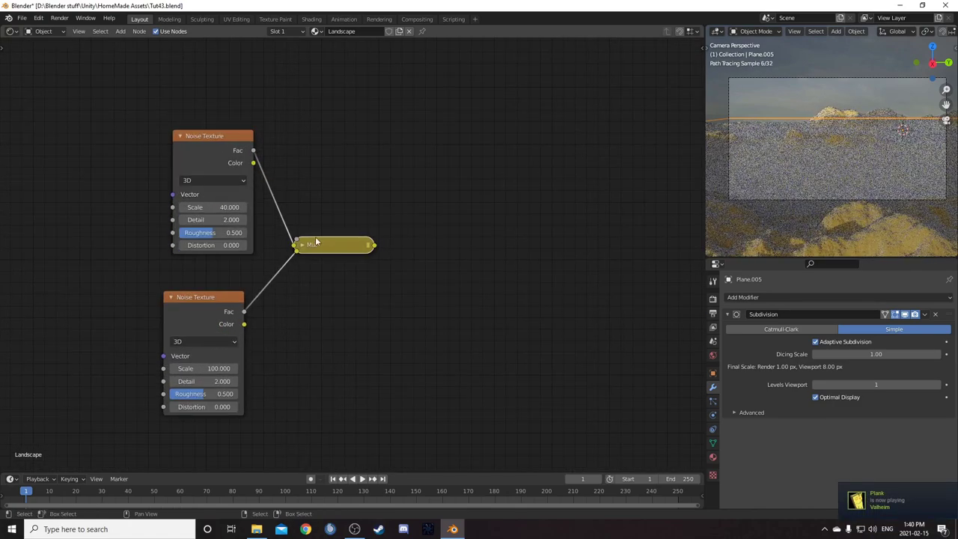
{"action": "left_click", "coordinate": [302, 245]}
{"action": "left_click_drag", "start_coordinate": [342, 246], "coordinate": [354, 189]}
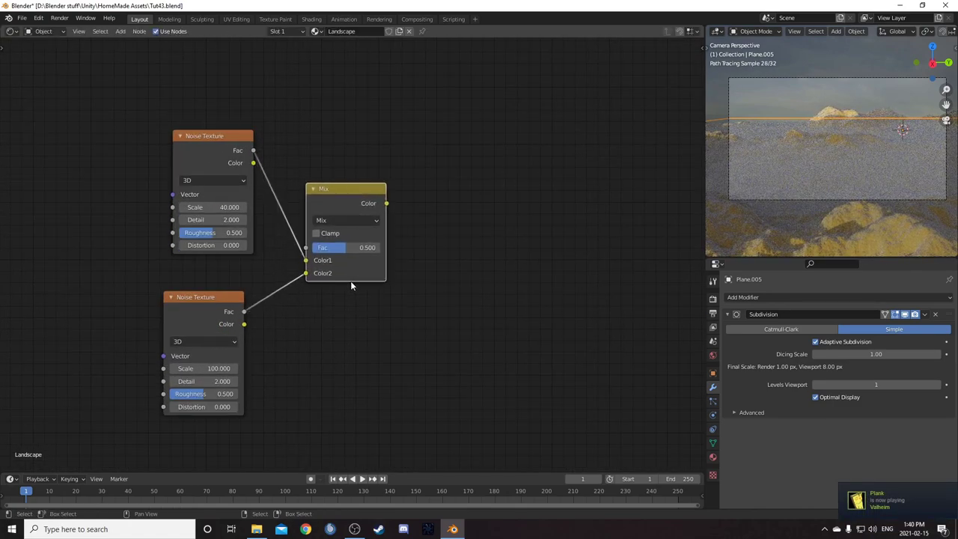
{"action": "scroll", "coordinate": [349, 247], "scroll_direction": "down", "scroll_amount": 3}
{"action": "middle_click_drag", "start_coordinate": [456, 271], "coordinate": [404, 290]}
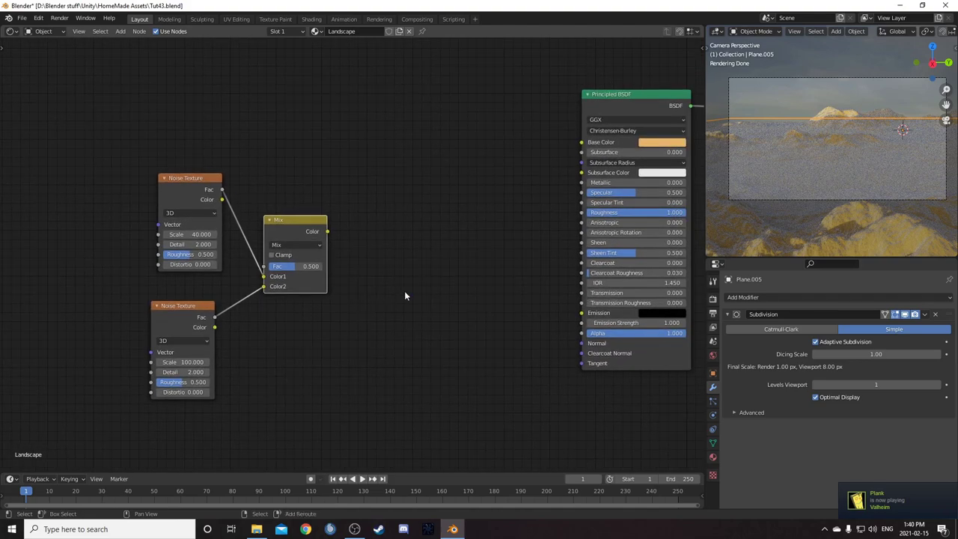
Preview the Mix color node's output on the plane
{"action": "key", "text": "shift+a"}
{"action": "left_click", "coordinate": [404, 292]}
{"action": "left_click", "coordinate": [300, 228], "text": "ctrl+shift"}
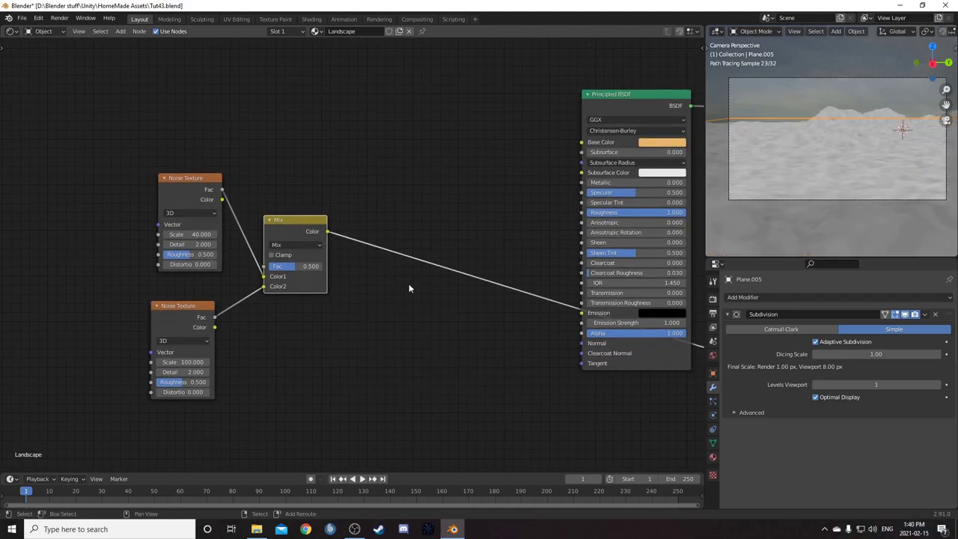
Insert a ColorRamp after the Mix color node and connect its Color output to the first Principled BSDF's Base Color
{"action": "key", "text": "shift+a"}
{"action": "type", "text": "color"}
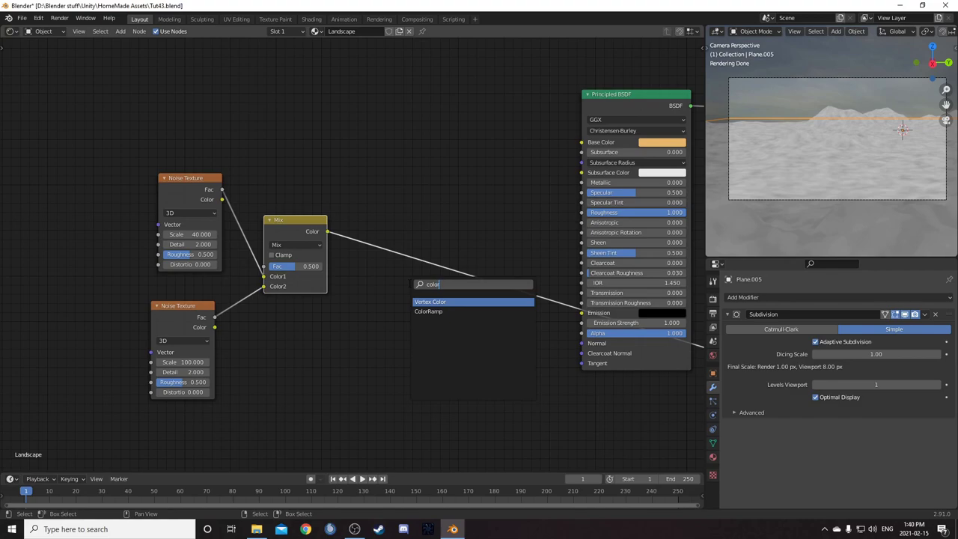
{"action": "key", "text": "Down"}
{"action": "key", "text": "Return"}
{"action": "left_click", "coordinate": [361, 190]}
{"action": "left_click_drag", "start_coordinate": [426, 209], "coordinate": [581, 142]}
{"action": "left_click", "coordinate": [431, 179]}
Change the new ColorRamp's black stop to a muted brown with a value of about 0.45
{"action": "scroll", "coordinate": [465, 251], "scroll_direction": "up", "scroll_amount": 3}
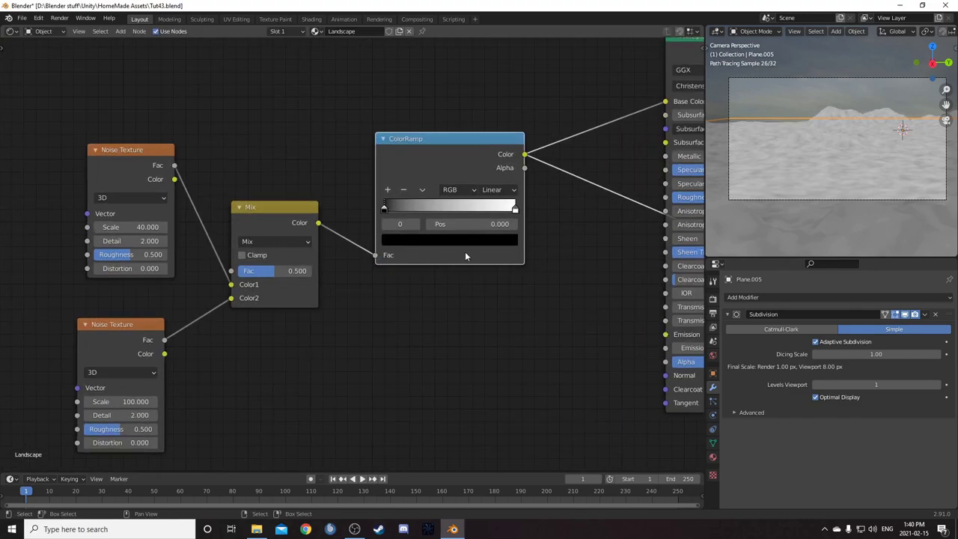
{"action": "left_click", "coordinate": [266, 285]}
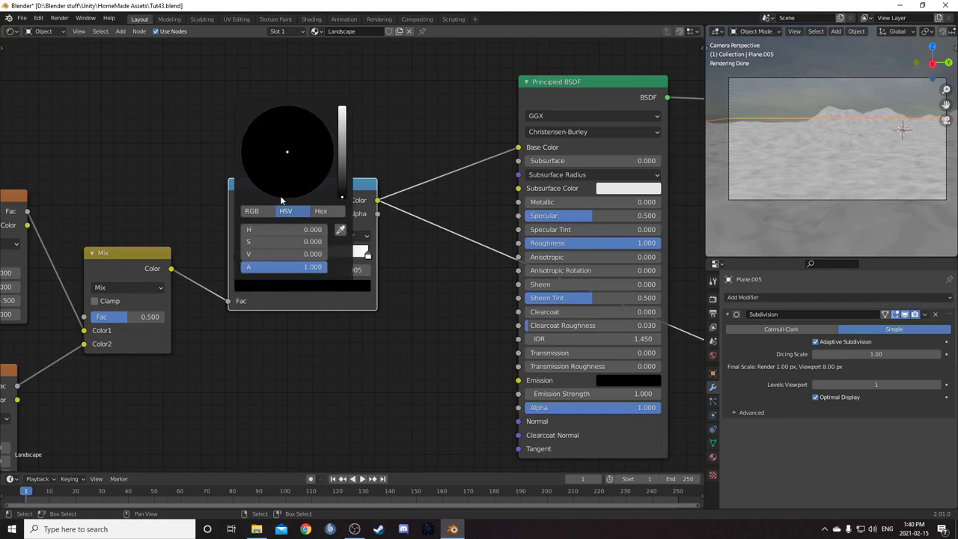
{"action": "scroll", "coordinate": [285, 170], "scroll_direction": "up", "scroll_amount": 9}
{"action": "left_click", "coordinate": [279, 167]}
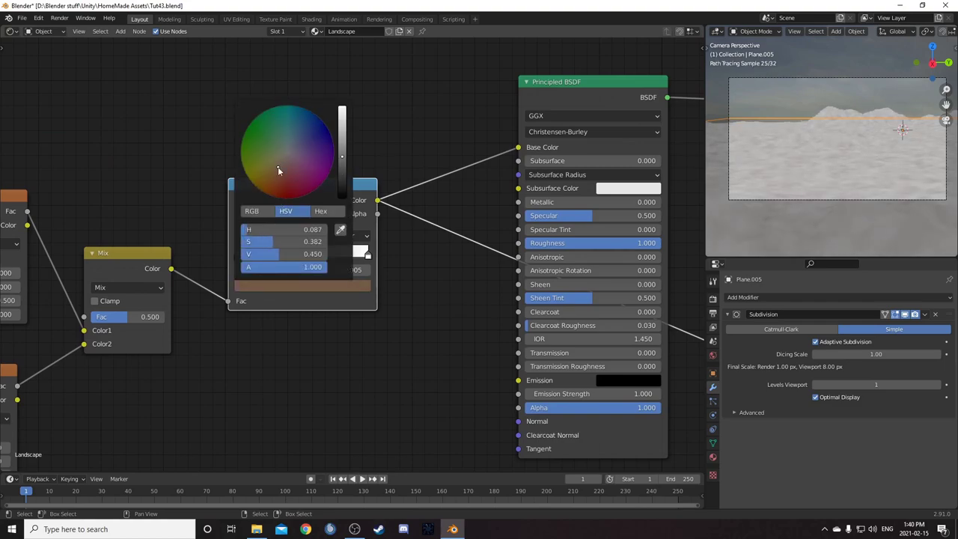
{"action": "left_click_drag", "start_coordinate": [278, 170], "coordinate": [277, 163]}
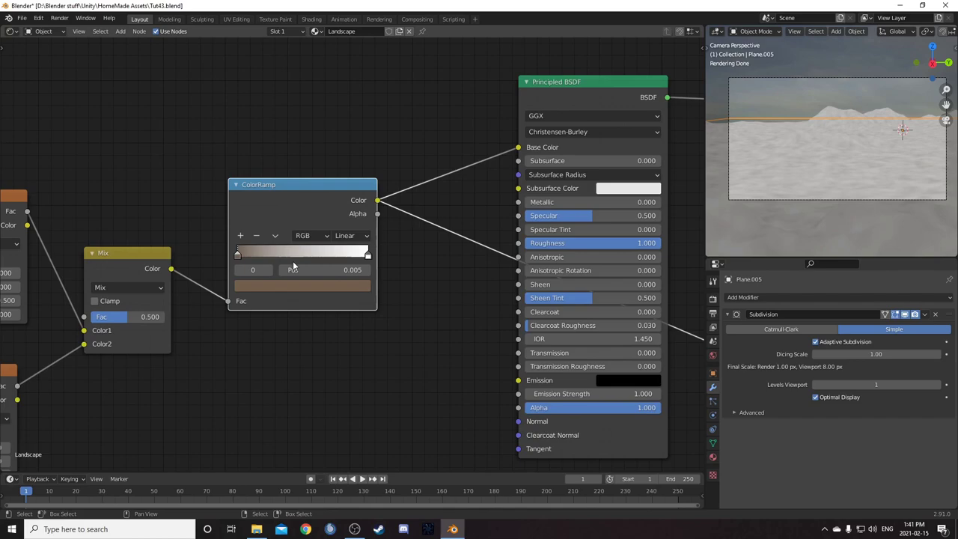
Add three stops to the ColorRamp, spread them to about 0.25, 0.50 and 0.78, and color the 0.78 stop dark grey-brown
{"action": "triple_click", "coordinate": [241, 235]}
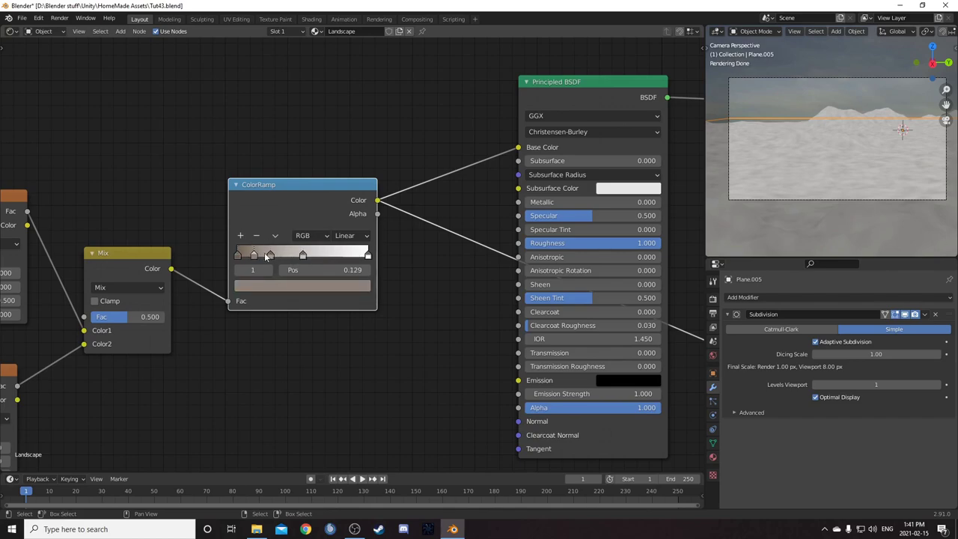
{"action": "left_click_drag", "start_coordinate": [254, 253], "coordinate": [260, 254]}
{"action": "left_click", "coordinate": [308, 285]}
{"action": "scroll", "coordinate": [294, 170], "scroll_direction": "down", "scroll_amount": 2}
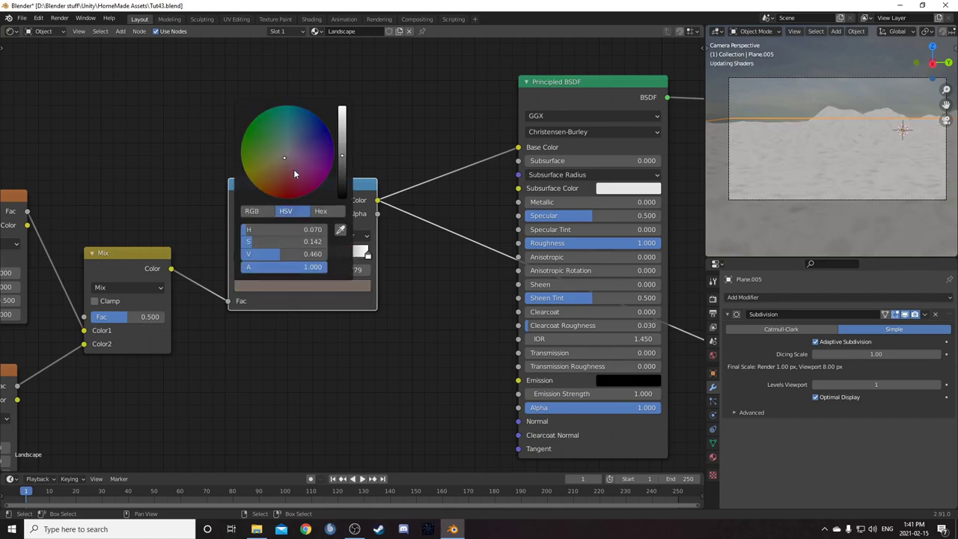
{"action": "scroll", "coordinate": [294, 174], "scroll_direction": "down", "scroll_amount": 3}
{"action": "left_click_drag", "start_coordinate": [372, 256], "coordinate": [363, 256]}
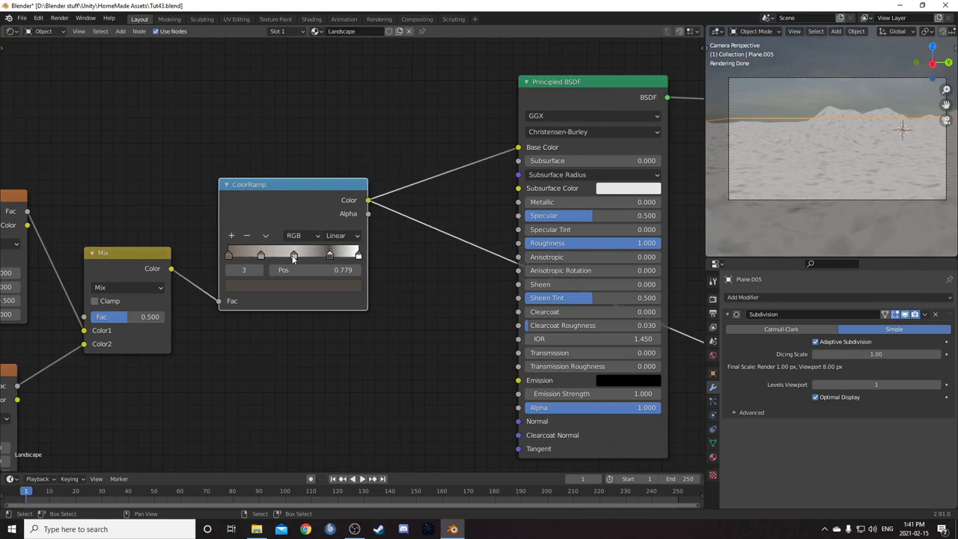
Color the ColorRamp's middle stop at position 0.502 a darker reddish brown
{"action": "left_click", "coordinate": [308, 286]}
{"action": "left_click", "coordinate": [270, 165]}
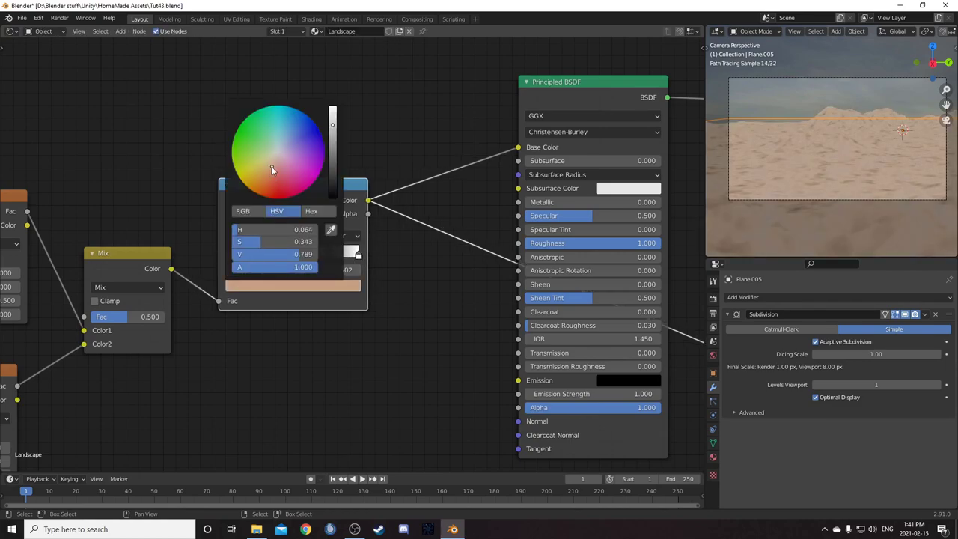
{"action": "scroll", "coordinate": [272, 169], "scroll_direction": "down", "scroll_amount": 3, "text": "ctrl"}
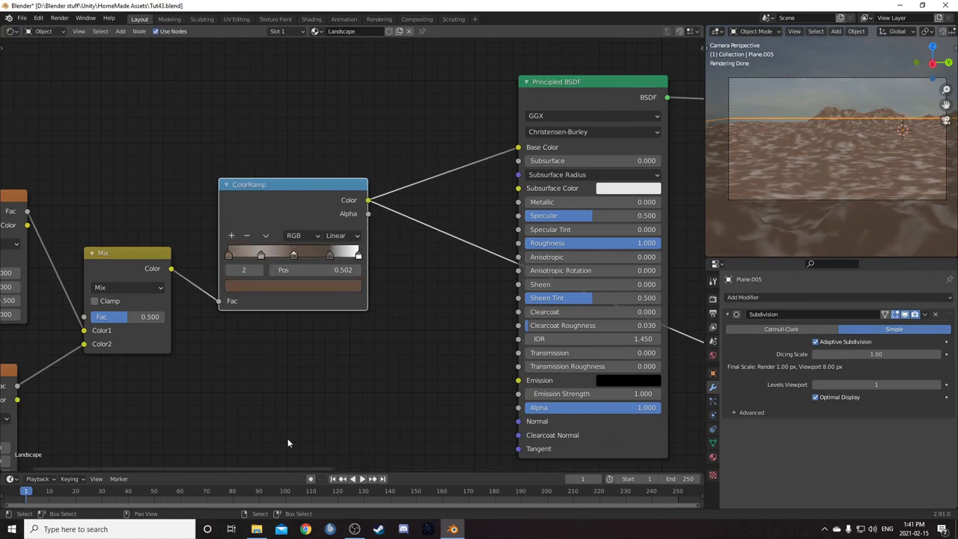
Change the ColorRamp's white end stop at position 1.000 to a muted, darkened tan
{"action": "middle_click_drag", "start_coordinate": [287, 443], "coordinate": [262, 485]}
{"action": "left_click", "coordinate": [333, 297]}
{"action": "left_click", "coordinate": [315, 330]}
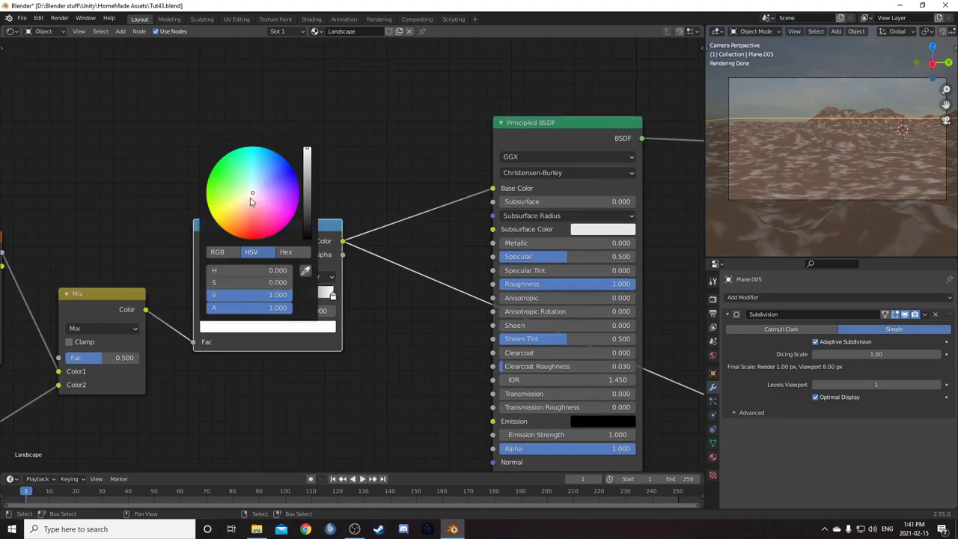
{"action": "left_click", "coordinate": [248, 202]}
{"action": "scroll", "coordinate": [247, 206], "scroll_direction": "down", "scroll_amount": 3, "text": "ctrl"}
{"action": "scroll", "coordinate": [247, 206], "scroll_direction": "down", "scroll_amount": 2, "text": "ctrl"}
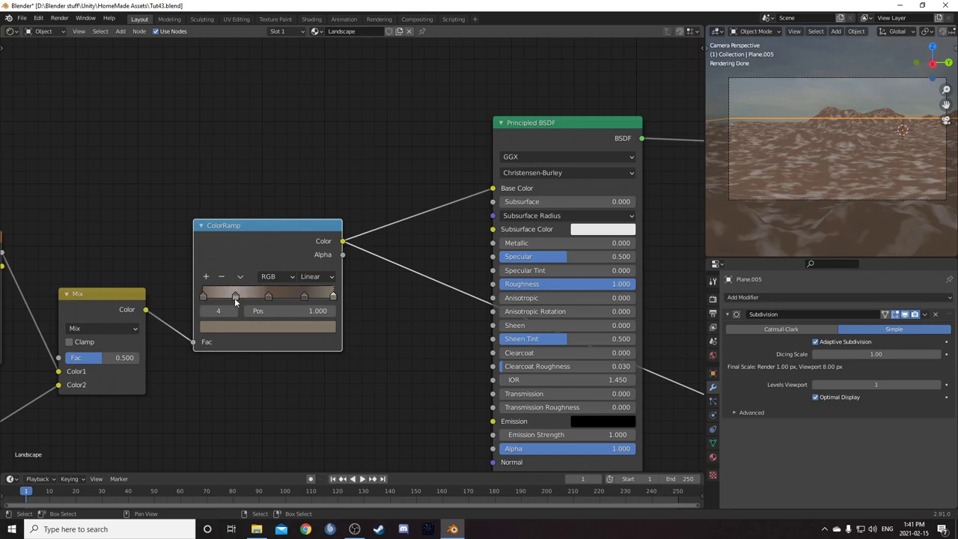
Darken the ColorRamp's second stop, at position 0.253, to a grey-brown with a value of about 0.40
{"action": "left_click", "coordinate": [235, 297]}
{"action": "left_click", "coordinate": [244, 327]}
{"action": "scroll", "coordinate": [248, 201], "scroll_direction": "down", "scroll_amount": 3, "text": "ctrl"}
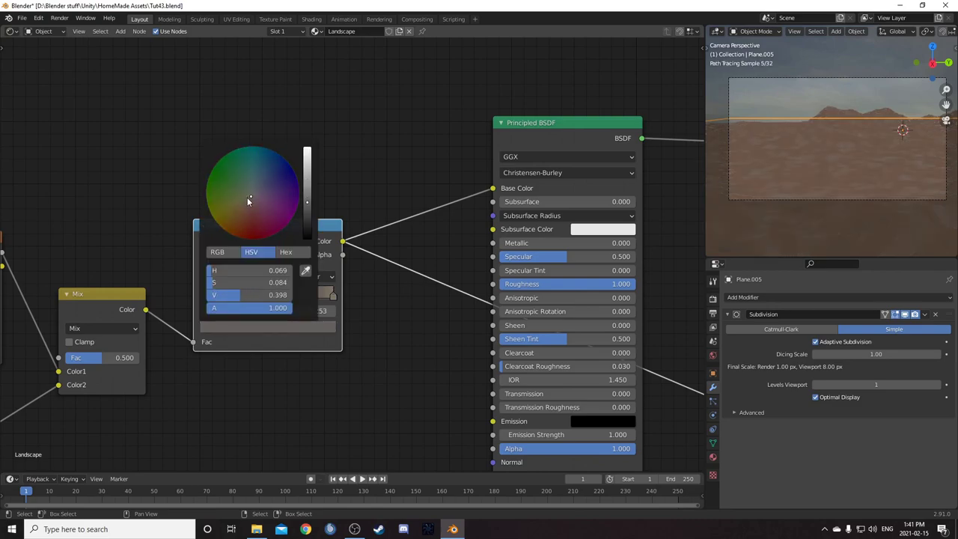
Preview the first Principled BSDF alone on the plane to check the rock color
{"action": "scroll", "coordinate": [443, 292], "scroll_direction": "down", "scroll_amount": 3}
{"action": "middle_click_drag", "start_coordinate": [443, 292], "coordinate": [293, 345]}
{"action": "scroll", "coordinate": [476, 283], "scroll_direction": "down", "scroll_amount": 4}
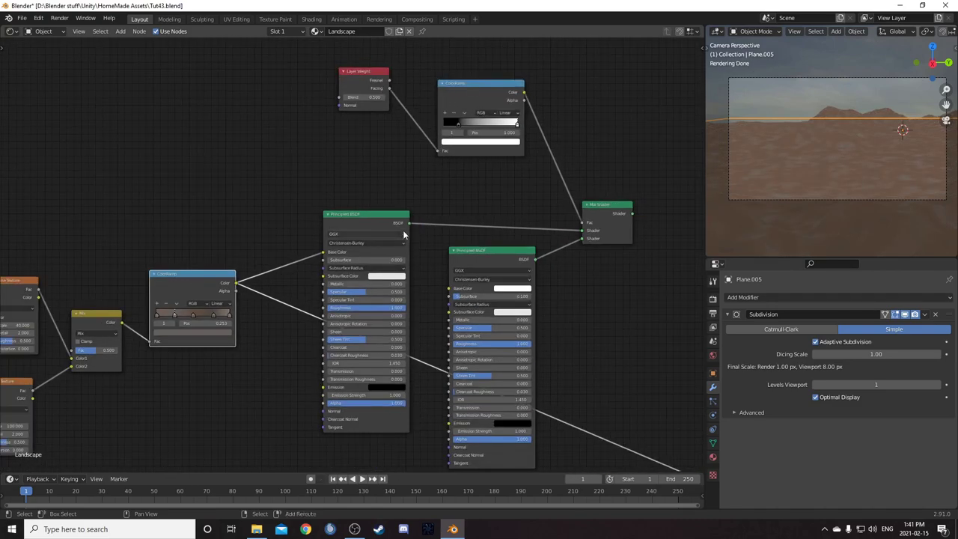
{"action": "left_click", "coordinate": [404, 229], "text": "ctrl+shift"}
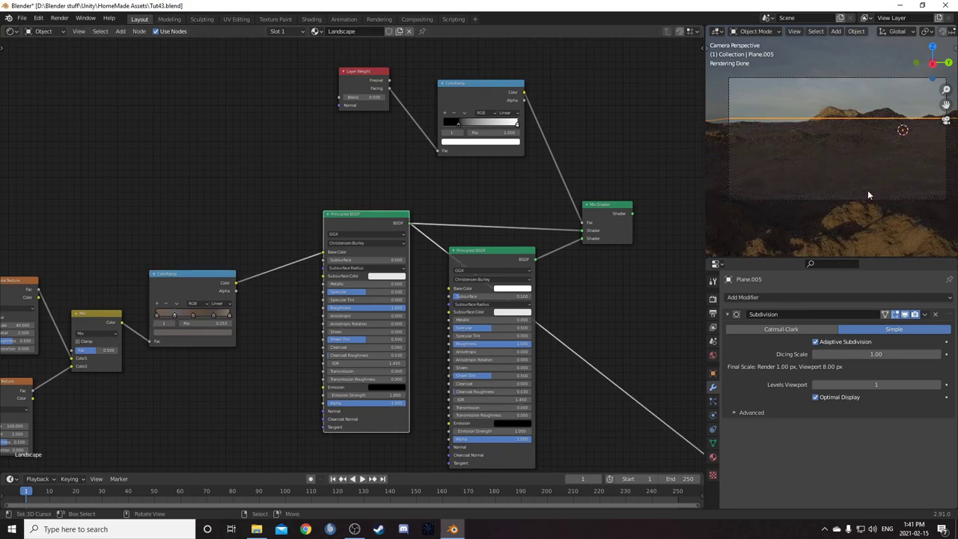
Route the Mix Shader back to the material output and view the combined rock and snow up close
{"action": "middle_click_drag", "start_coordinate": [533, 281], "coordinate": [373, 196]}
{"action": "scroll", "coordinate": [373, 195], "scroll_direction": "down", "scroll_amount": 1}
{"action": "left_click", "coordinate": [443, 137], "text": "ctrl+shift"}
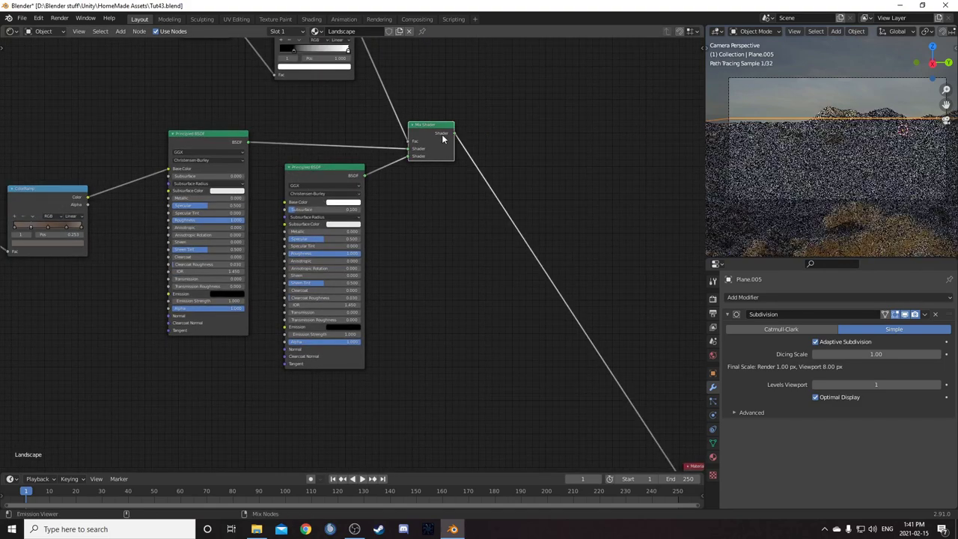
{"action": "scroll", "coordinate": [823, 153], "scroll_direction": "up", "scroll_amount": 2}
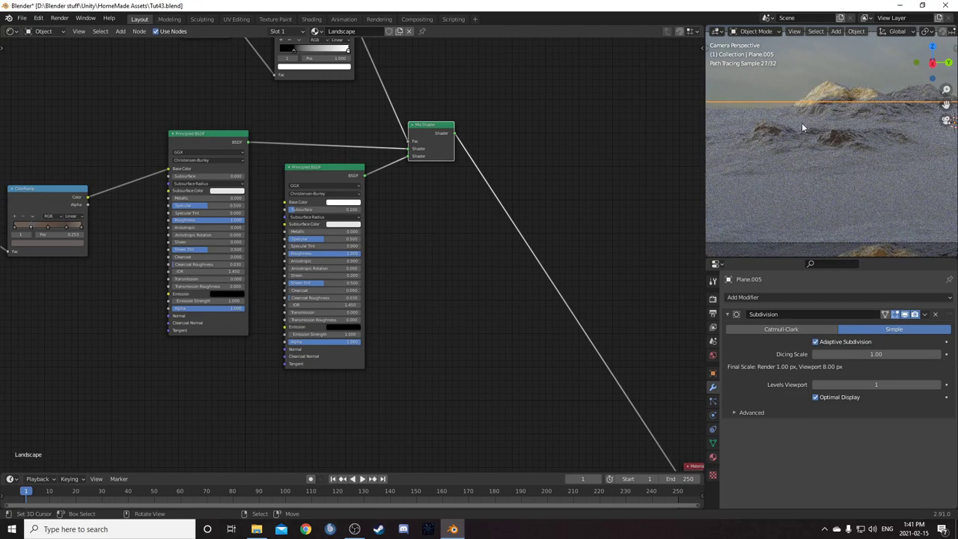
Duplicate the displacement chain's ColorRamp with its Subtract input link kept, and place the copy above the original
{"action": "scroll", "coordinate": [500, 274], "scroll_direction": "down", "scroll_amount": 5}
{"action": "middle_click_drag", "start_coordinate": [491, 322], "coordinate": [553, 228]}
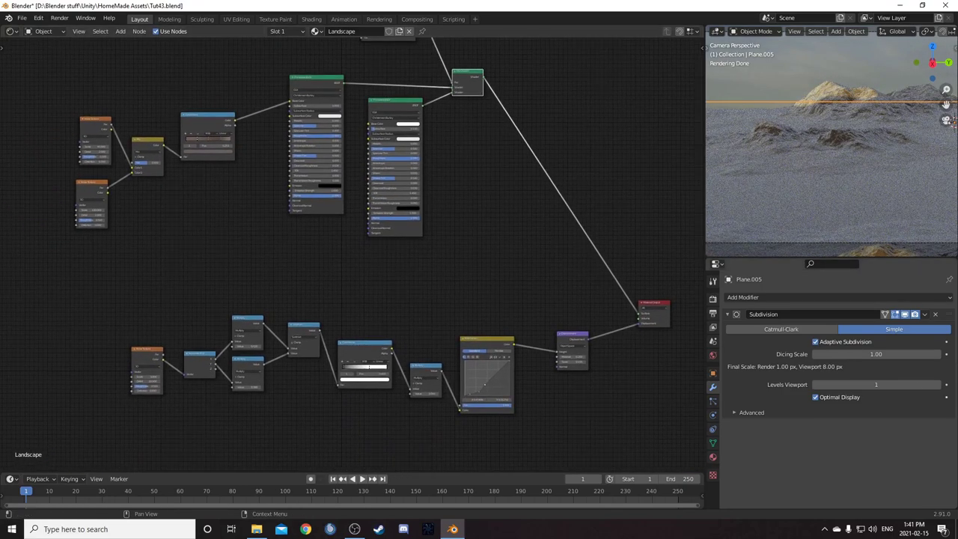
{"action": "scroll", "coordinate": [582, 267], "scroll_direction": "down", "scroll_amount": 4}
{"action": "middle_click_drag", "start_coordinate": [582, 266], "coordinate": [525, 263]}
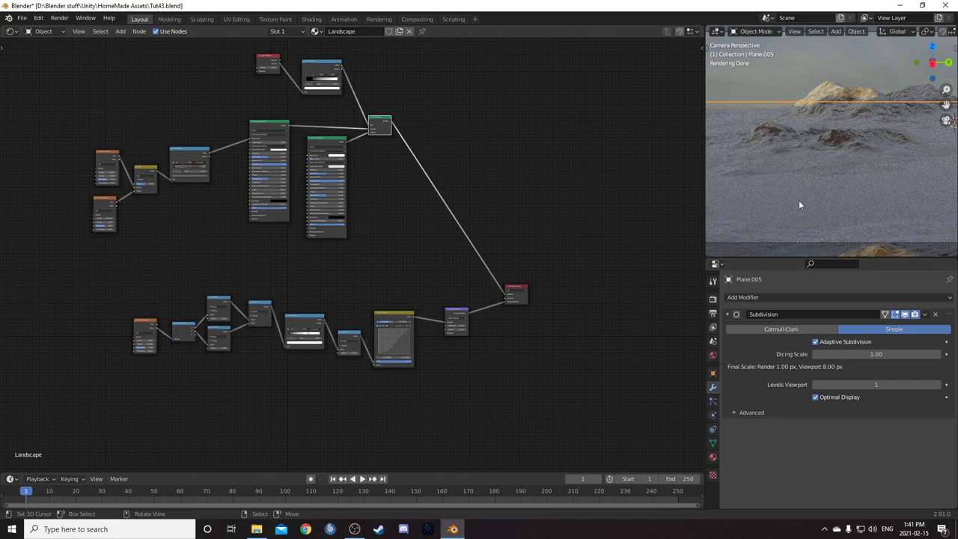
{"action": "middle_click_drag", "start_coordinate": [464, 362], "coordinate": [494, 299]}
{"action": "scroll", "coordinate": [453, 358], "scroll_direction": "up", "scroll_amount": 4}
{"action": "middle_click_drag", "start_coordinate": [324, 261], "coordinate": [304, 306]}
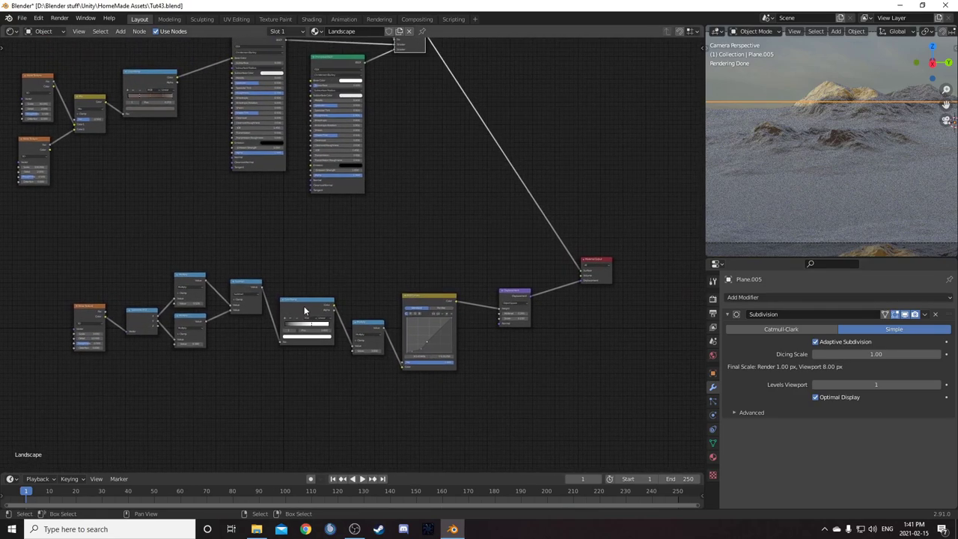
{"action": "left_click", "coordinate": [304, 306]}
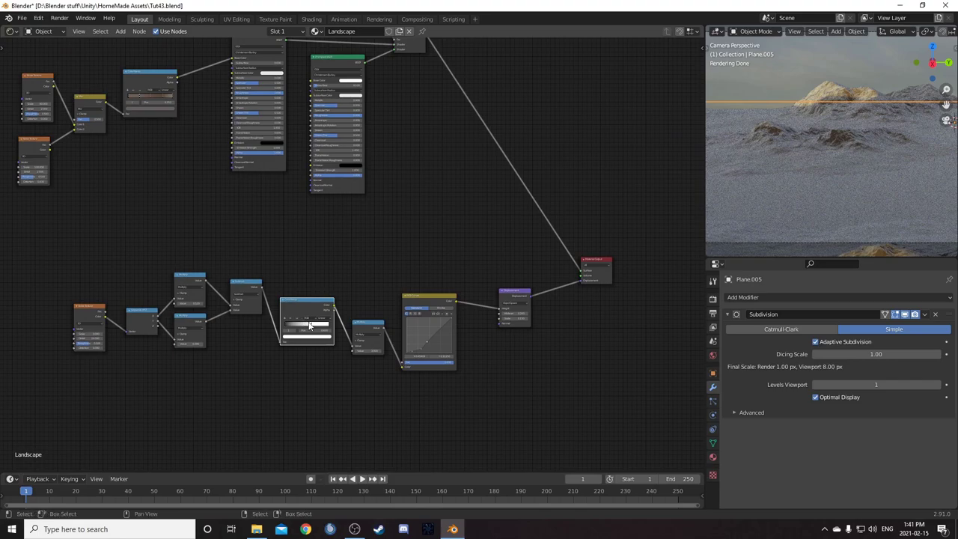
{"action": "key", "text": "ctrl+shift+d"}
{"action": "left_click", "coordinate": [314, 243]}
{"action": "scroll", "coordinate": [314, 300], "scroll_direction": "up", "scroll_amount": 3}
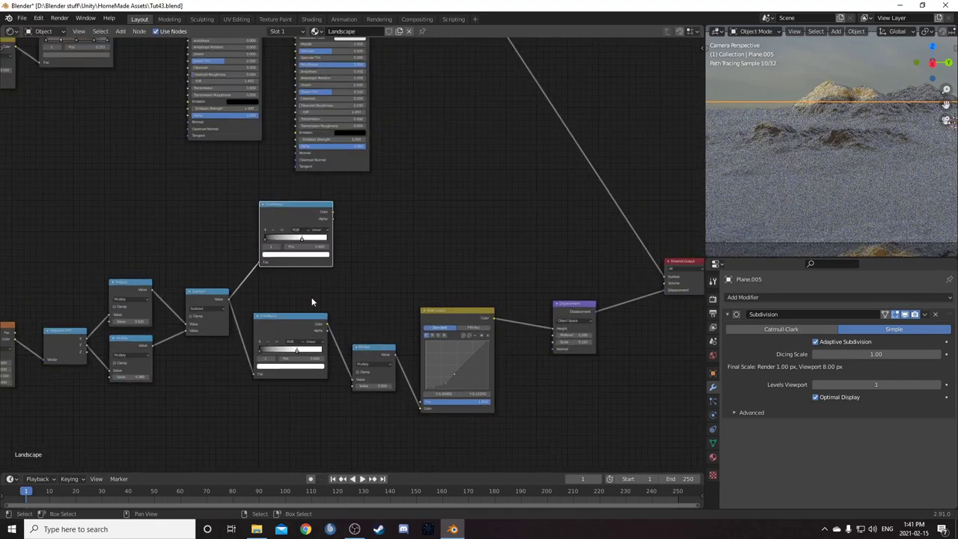
{"action": "middle_click_drag", "start_coordinate": [327, 300], "coordinate": [282, 336]}
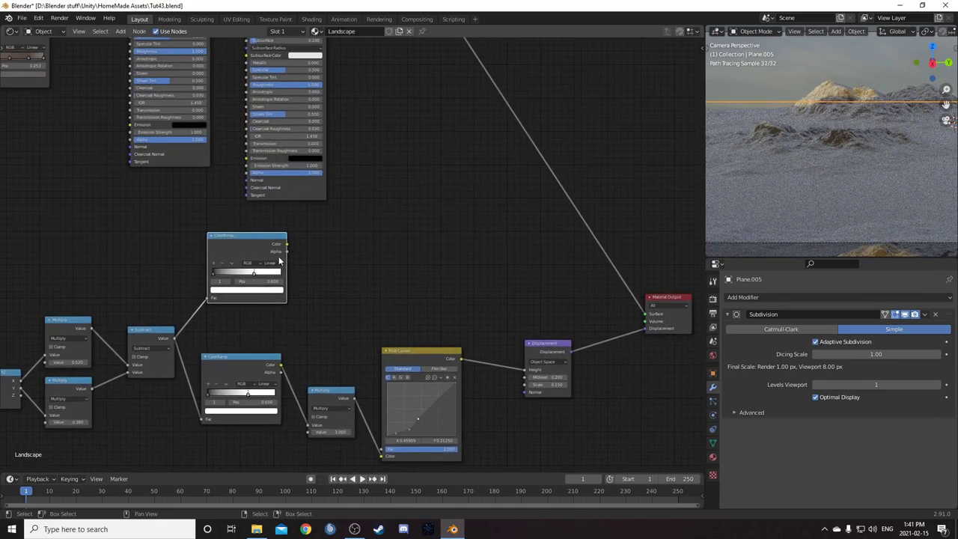
Preview the duplicated ColorRamp on the plane and set its white stop's position to 0.001 for a hard-edged mask
{"action": "left_click", "coordinate": [264, 246], "text": "ctrl+shift"}
{"action": "scroll", "coordinate": [323, 305], "scroll_direction": "up", "scroll_amount": 1}
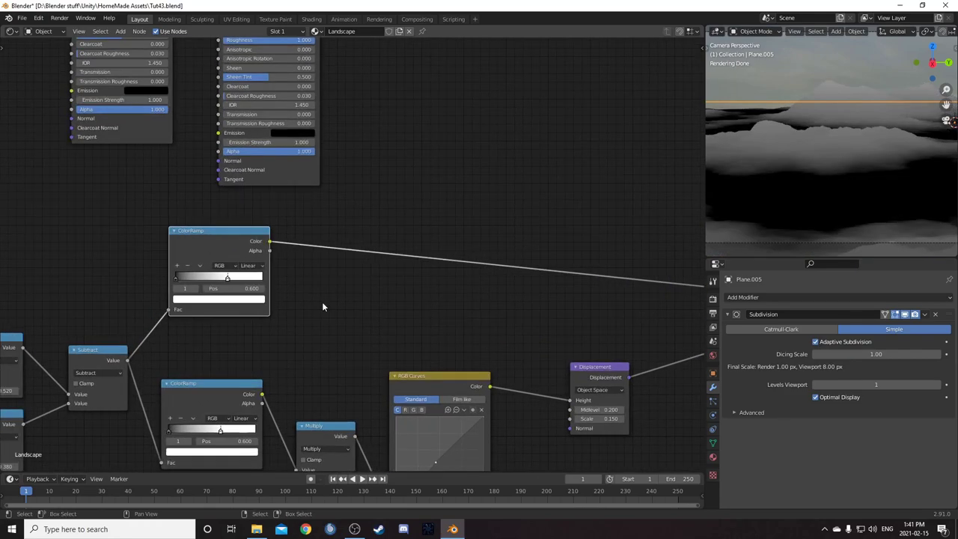
{"action": "left_click_drag", "start_coordinate": [324, 260], "coordinate": [275, 261]}
{"action": "scroll", "coordinate": [322, 298], "scroll_direction": "up", "scroll_amount": 1}
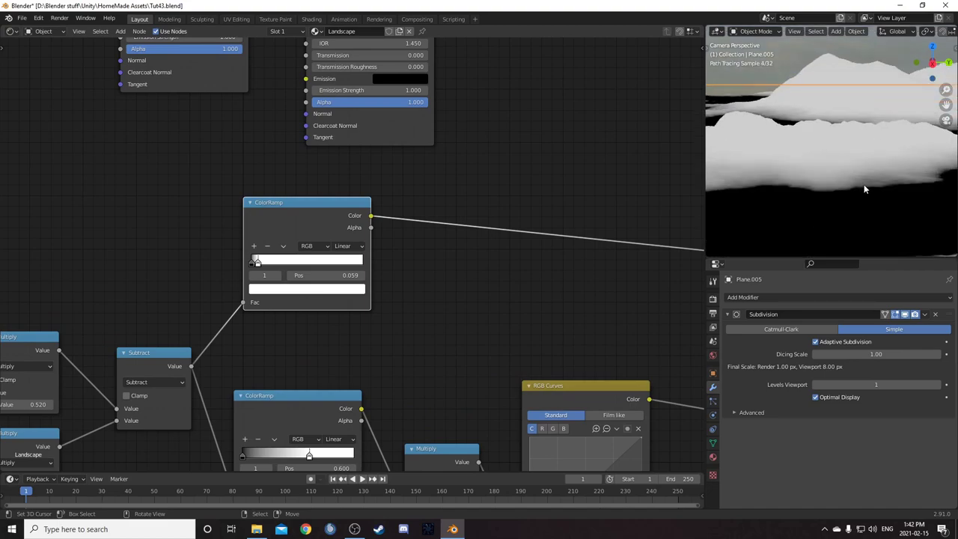
{"action": "left_click", "coordinate": [343, 275]}
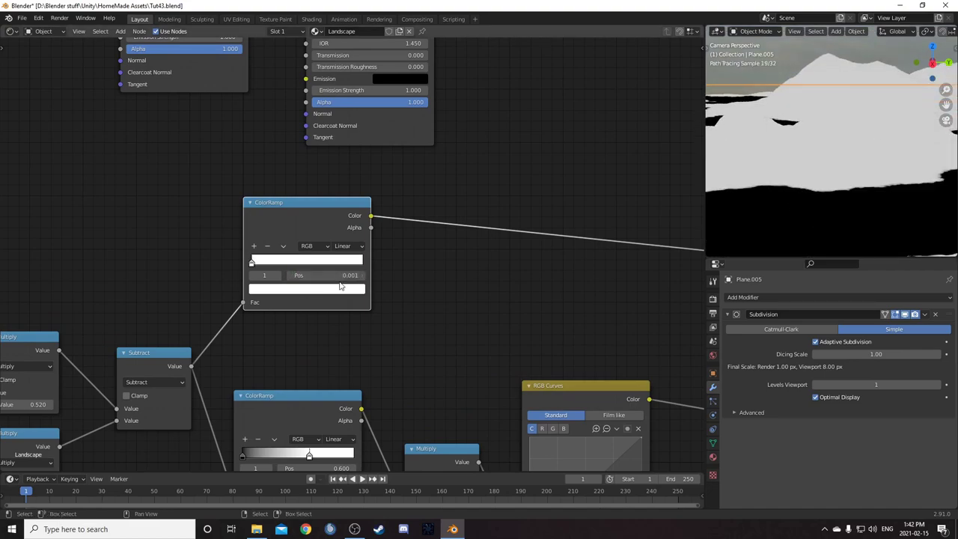
{"action": "key", "text": "Return"}
Duplicate the upper Multiply node and insert the copy between the Subtract node and the mask ColorRamp
{"action": "scroll", "coordinate": [556, 290], "scroll_direction": "down", "scroll_amount": 4}
{"action": "middle_click_drag", "start_coordinate": [384, 296], "coordinate": [336, 344]}
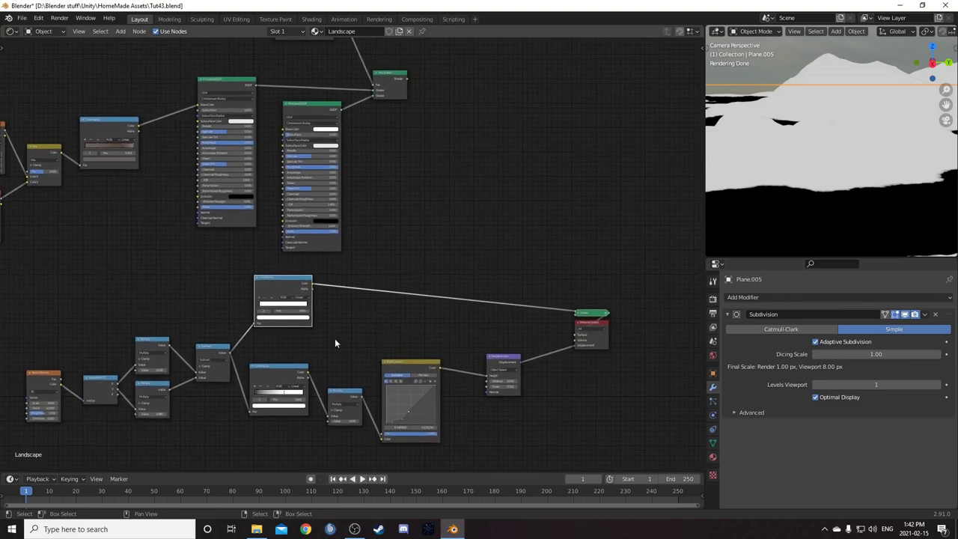
{"action": "scroll", "coordinate": [297, 291], "scroll_direction": "up", "scroll_amount": 2}
{"action": "middle_click_drag", "start_coordinate": [244, 378], "coordinate": [442, 259]}
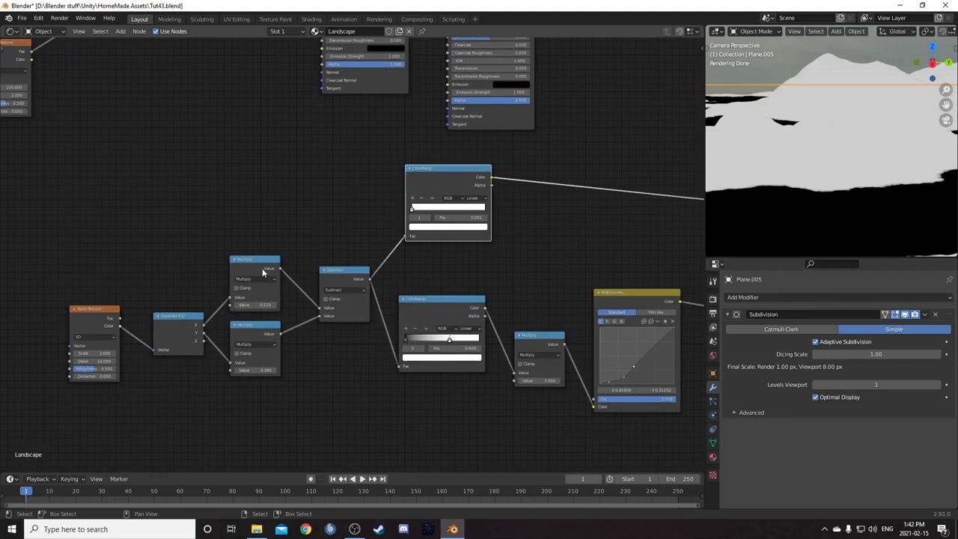
{"action": "left_click", "coordinate": [262, 272]}
{"action": "key", "text": "shift+d"}
{"action": "left_click", "coordinate": [431, 248]}
{"action": "scroll", "coordinate": [451, 268], "scroll_direction": "up", "scroll_amount": 2}
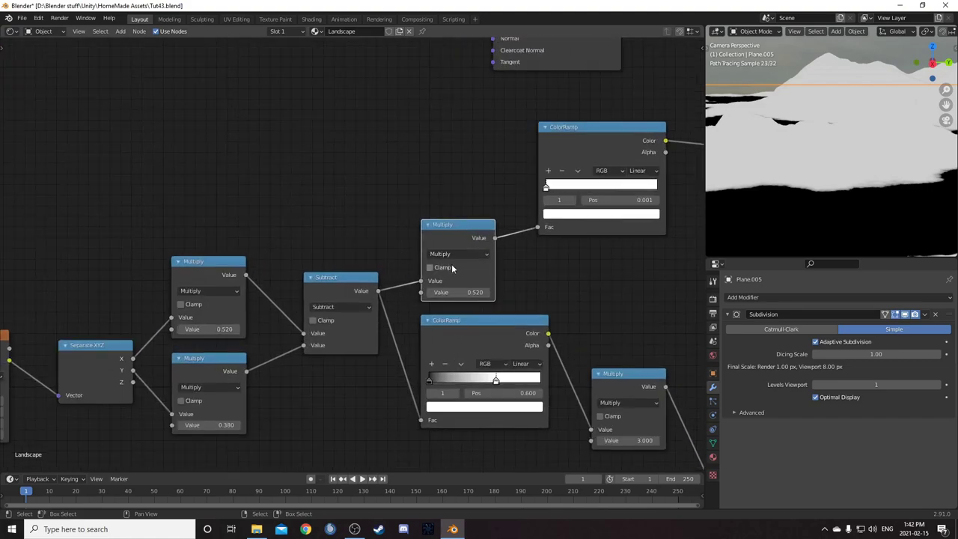
{"action": "left_click_drag", "start_coordinate": [473, 224], "coordinate": [460, 193]}
Change the inserted math node's operation to Add and set its value to 0.001
{"action": "scroll", "coordinate": [452, 218], "scroll_direction": "up", "scroll_amount": 2, "text": "ctrl"}
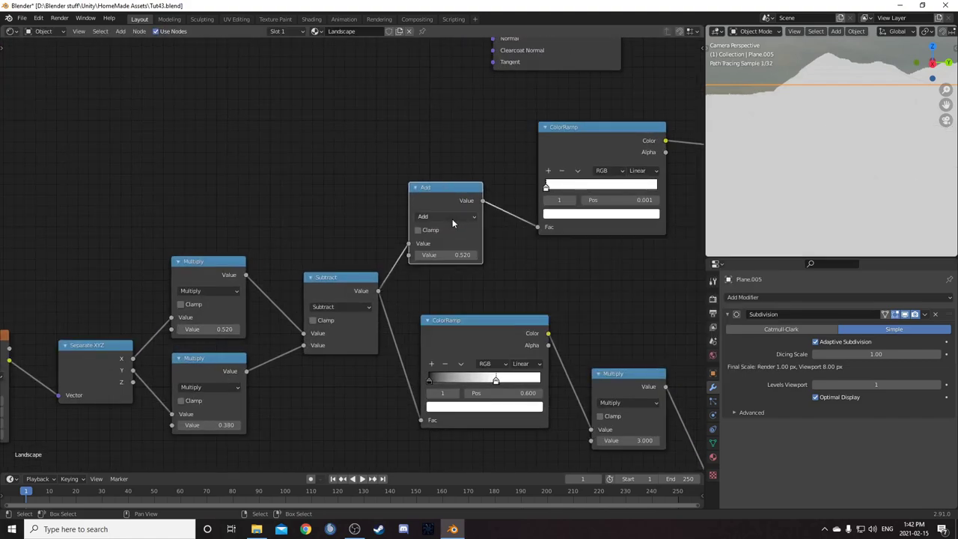
{"action": "left_click", "coordinate": [446, 255]}
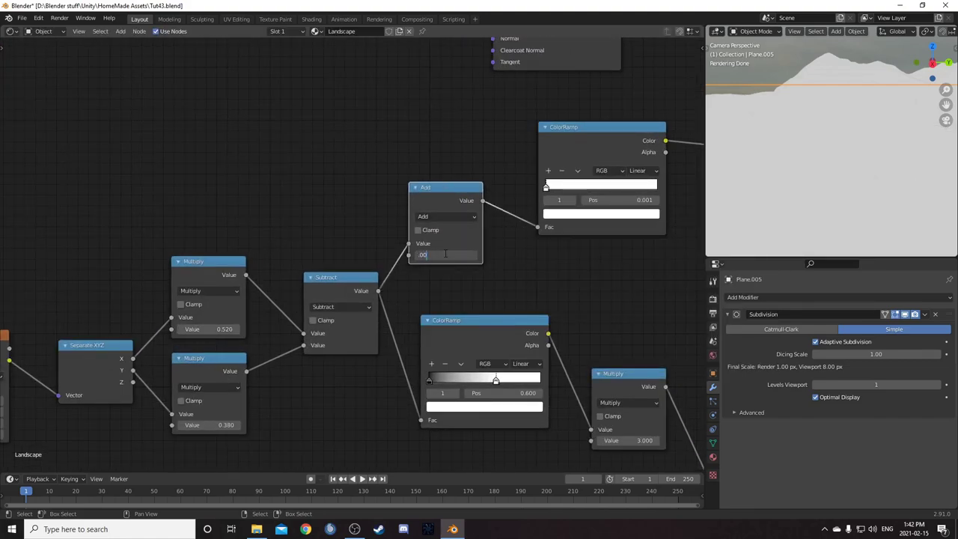
{"action": "type", "text": ".001"}
{"action": "key", "text": "Return"}
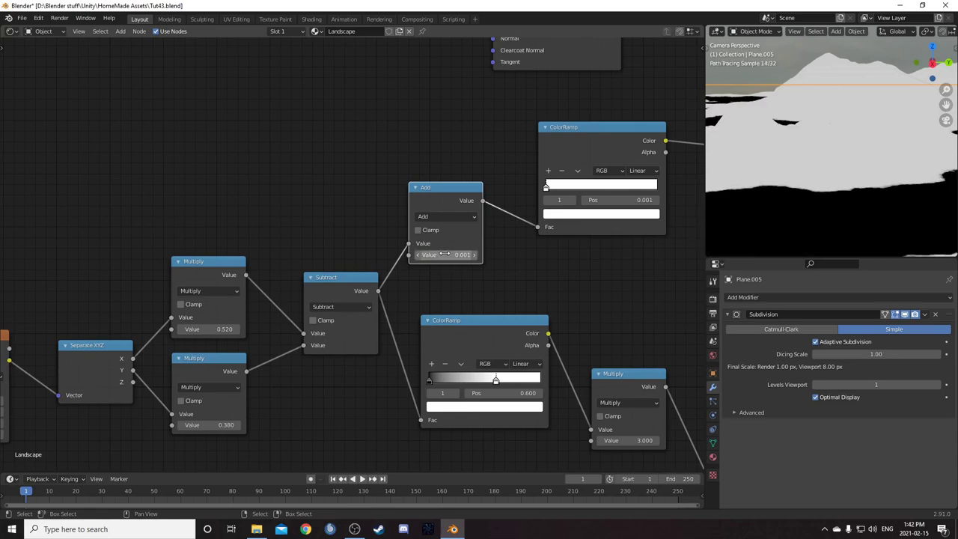
{"action": "scroll", "coordinate": [573, 262], "scroll_direction": "down", "scroll_amount": 7}
{"action": "middle_click_drag", "start_coordinate": [574, 263], "coordinate": [491, 262]}
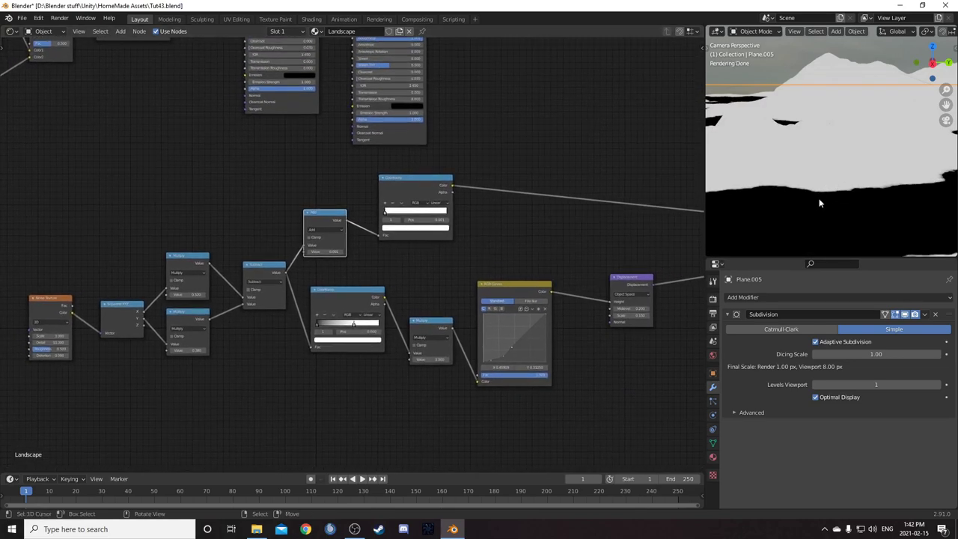
Duplicate the Mix Shader, link the rock-and-snow mix into its second Shader input, and drive its Fac with the mask ColorRamp
{"action": "scroll", "coordinate": [524, 202], "scroll_direction": "down", "scroll_amount": 4}
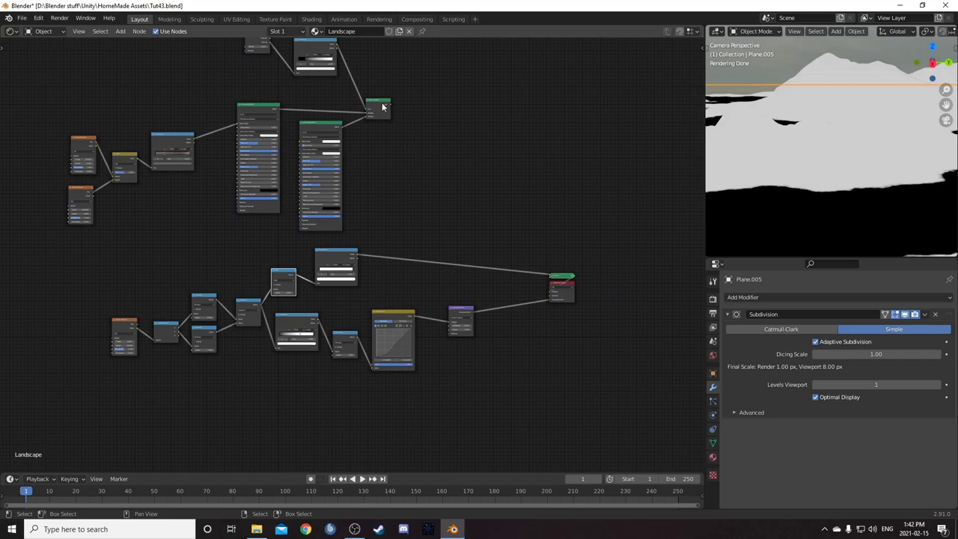
{"action": "left_click", "coordinate": [381, 107]}
{"action": "key", "text": "shift+d"}
{"action": "left_click", "coordinate": [453, 249]}
{"action": "scroll", "coordinate": [412, 125], "scroll_direction": "up", "scroll_amount": 3}
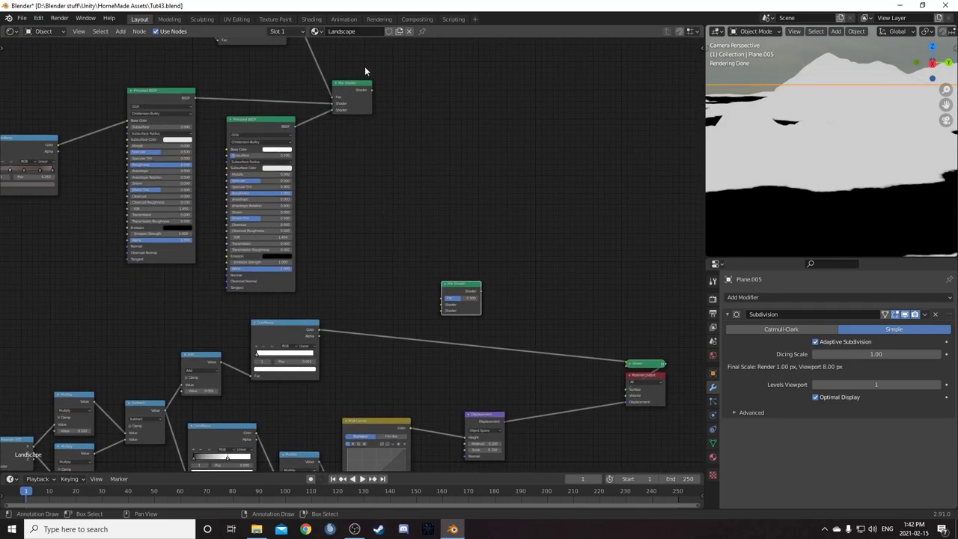
{"action": "left_click_drag", "start_coordinate": [371, 90], "coordinate": [479, 274]}
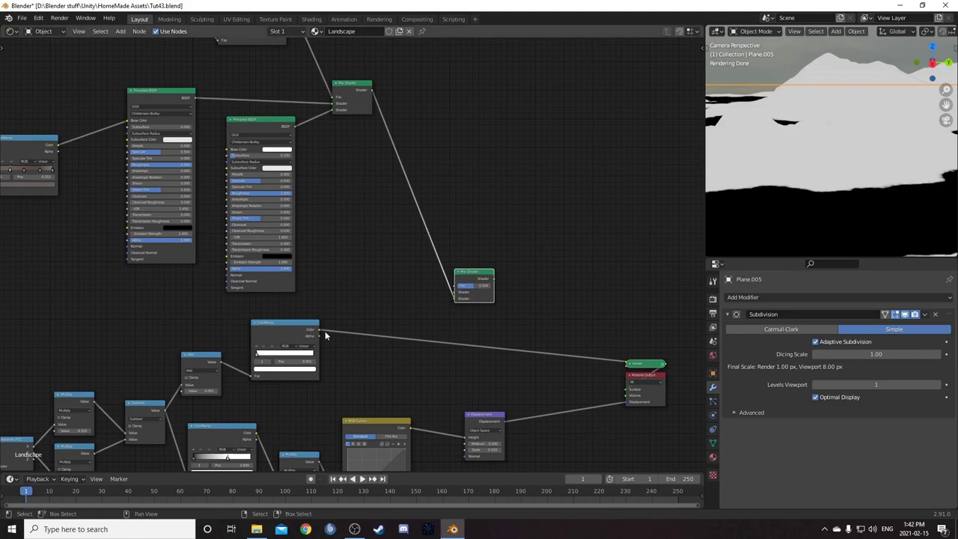
{"action": "left_click_drag", "start_coordinate": [320, 329], "coordinate": [454, 286]}
Add a Glossy BSDF to the new Mix Shader's first Shader input and route that mix to the material output
{"action": "key", "text": "shift+a"}
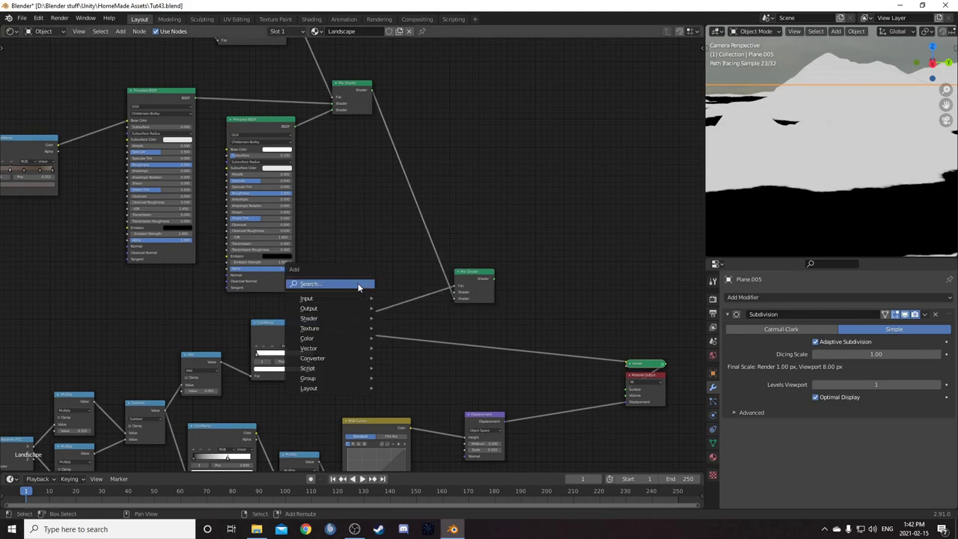
{"action": "type", "text": "gloss"}
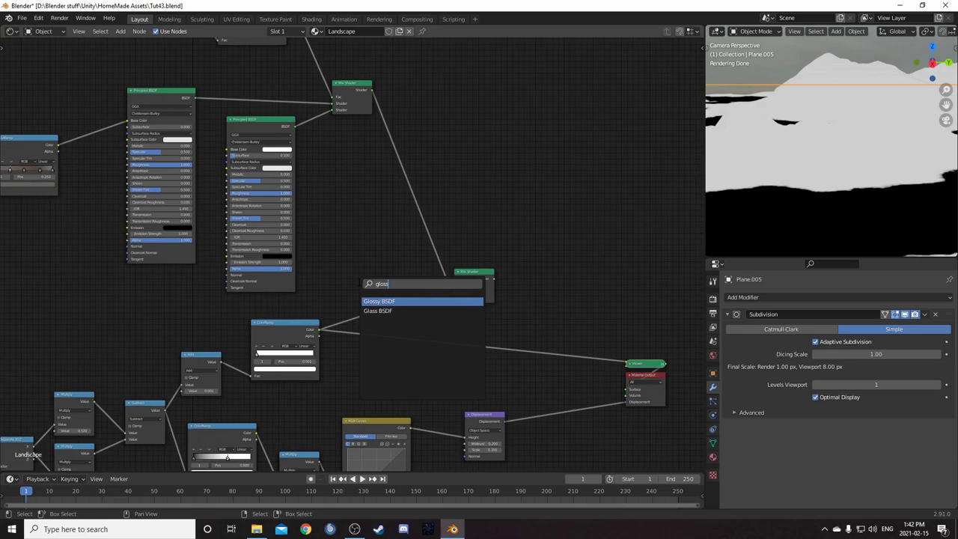
{"action": "key", "text": "Return"}
{"action": "left_click", "coordinate": [393, 354]}
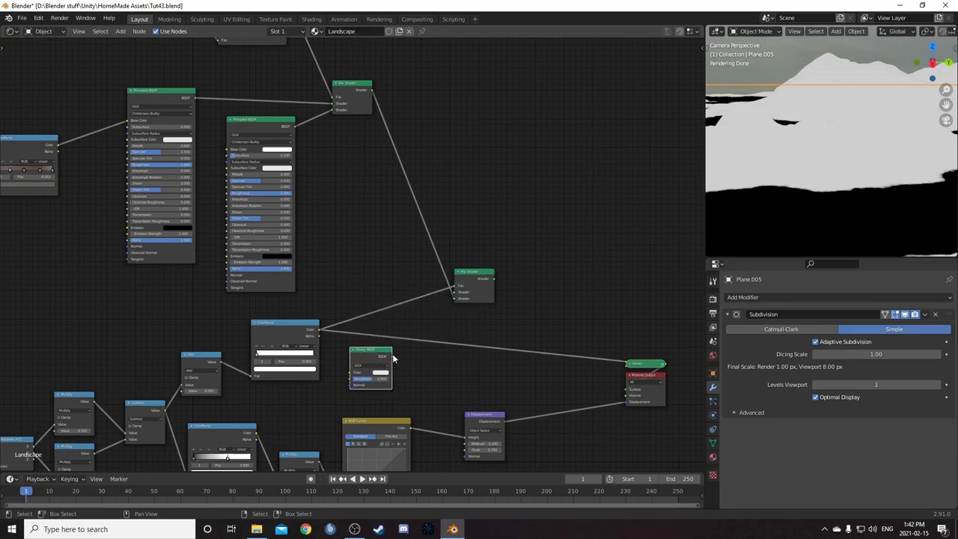
{"action": "left_click_drag", "start_coordinate": [392, 356], "coordinate": [455, 292]}
{"action": "left_click", "coordinate": [472, 288], "text": "ctrl+shift"}
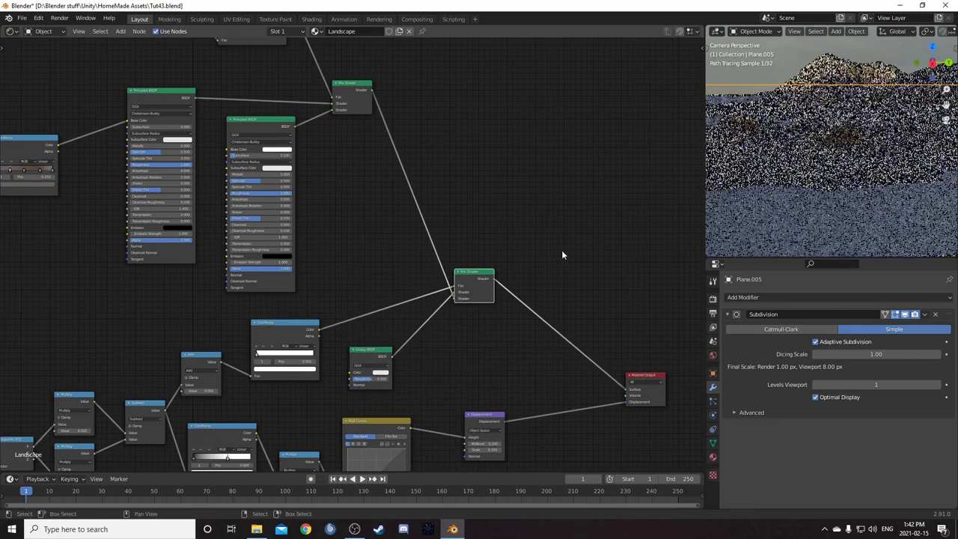
Set the Glossy BSDF's roughness to 0 and move the node beside the new Mix Shader
{"action": "scroll", "coordinate": [423, 320], "scroll_direction": "down", "scroll_amount": 2}
{"action": "scroll", "coordinate": [469, 324], "scroll_direction": "up", "scroll_amount": 5}
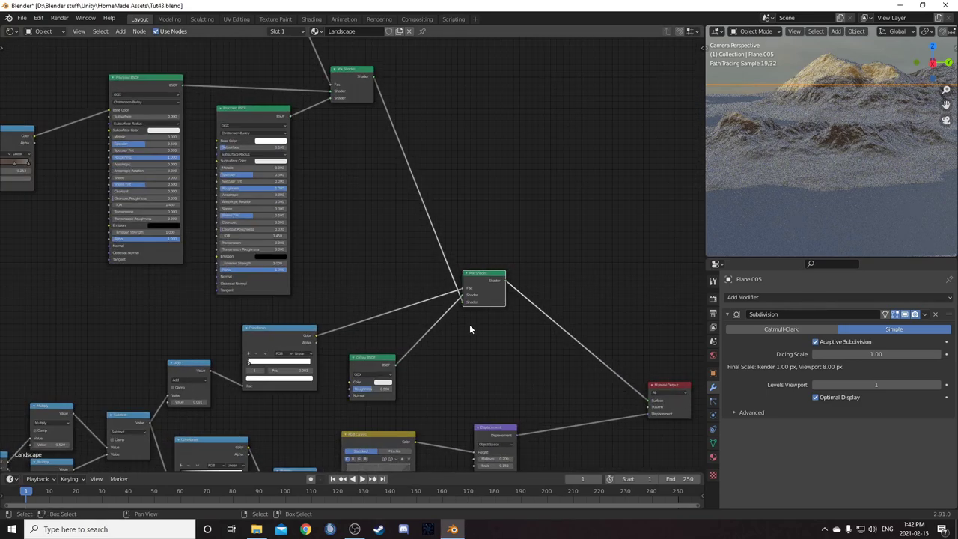
{"action": "left_click_drag", "start_coordinate": [494, 312], "coordinate": [458, 312]}
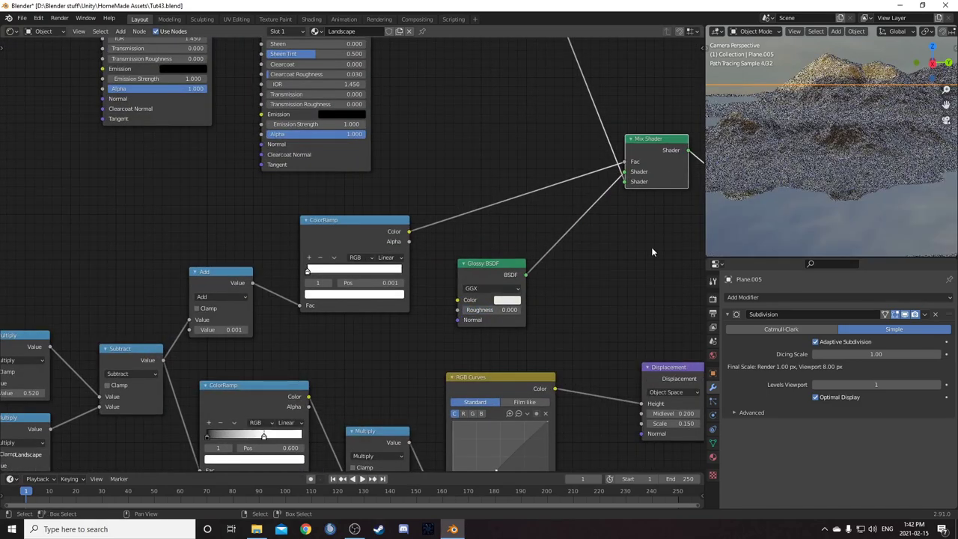
{"action": "left_click_drag", "start_coordinate": [485, 270], "coordinate": [591, 239]}
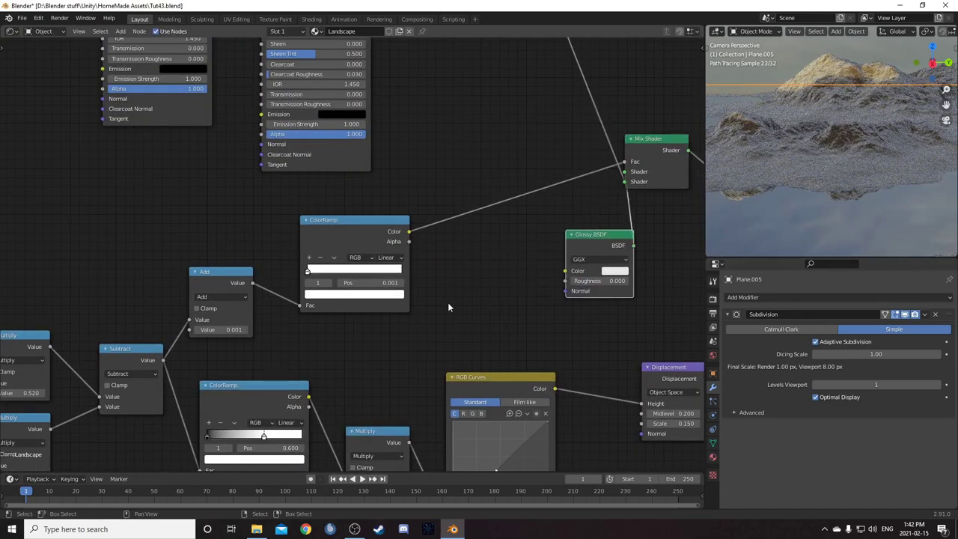
Move the displacement chain's ColorRamp, Multiply, RGB Curves and Displacement nodes down, away from the mask nodes
{"action": "scroll", "coordinate": [448, 302], "scroll_direction": "down", "scroll_amount": 12}
{"action": "scroll", "coordinate": [384, 308], "scroll_direction": "up", "scroll_amount": 4}
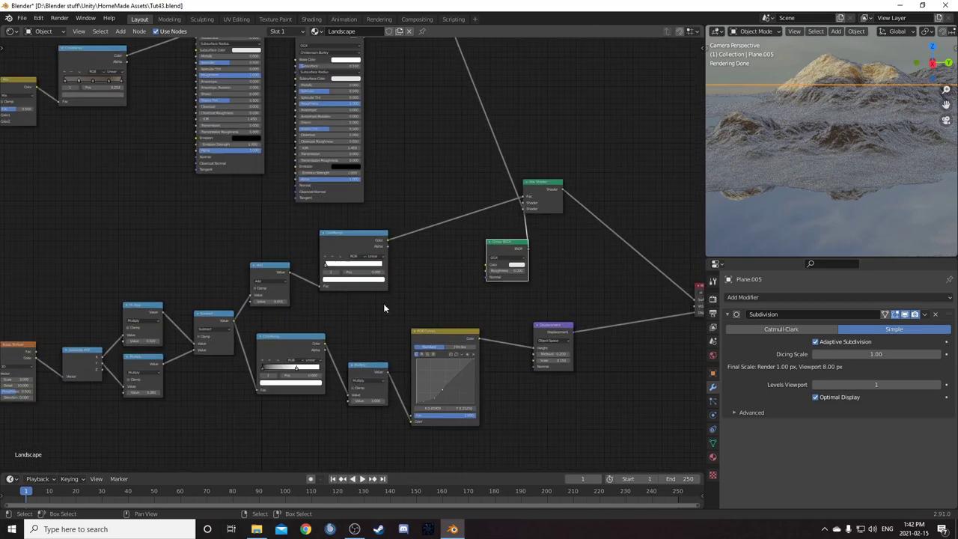
{"action": "left_click_drag", "start_coordinate": [250, 320], "coordinate": [577, 425]}
{"action": "scroll", "coordinate": [602, 427], "scroll_direction": "down", "scroll_amount": 4}
{"action": "middle_click_drag", "start_coordinate": [424, 366], "coordinate": [404, 299]}
{"action": "key", "text": "g"}
{"action": "left_click", "coordinate": [414, 367]}
{"action": "scroll", "coordinate": [397, 254], "scroll_direction": "down", "scroll_amount": 4}
{"action": "middle_click_drag", "start_coordinate": [392, 191], "coordinate": [413, 264]}
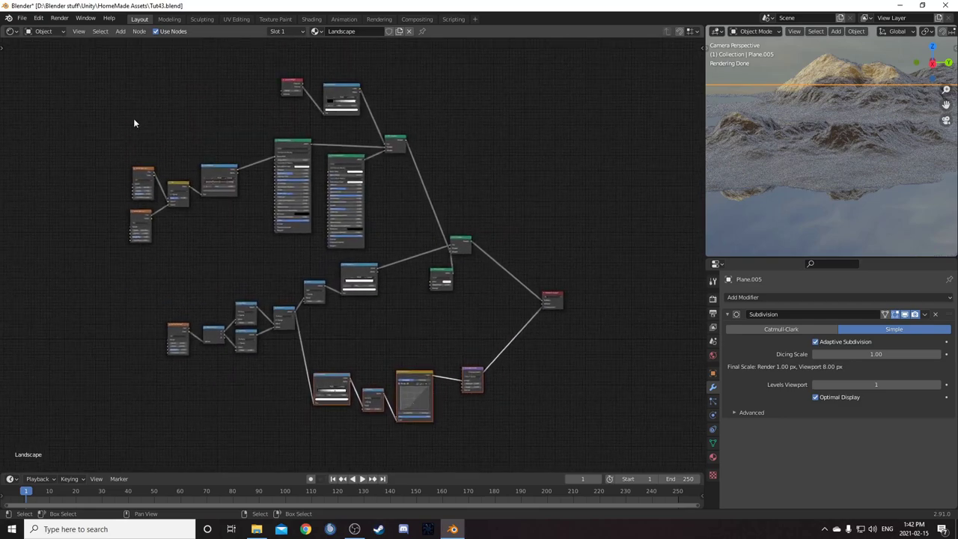
Move the rock and snow shader group upward, and raise the mask's Add and ColorRamp nodes to make room
{"action": "left_click_drag", "start_coordinate": [102, 68], "coordinate": [442, 232]}
{"action": "key", "text": "g"}
{"action": "left_click", "coordinate": [433, 167]}
{"action": "left_click_drag", "start_coordinate": [287, 252], "coordinate": [408, 279]}
{"action": "key", "text": "g"}
{"action": "left_click", "coordinate": [376, 245]}
Move the final Mix Shader and the Glossy BSDF farther right to free space before the Glossy node
{"action": "left_click", "coordinate": [439, 277]}
{"action": "key", "text": "g"}
{"action": "left_click_drag", "start_coordinate": [464, 241], "coordinate": [515, 222]}
{"action": "scroll", "coordinate": [471, 262], "scroll_direction": "up", "scroll_amount": 4}
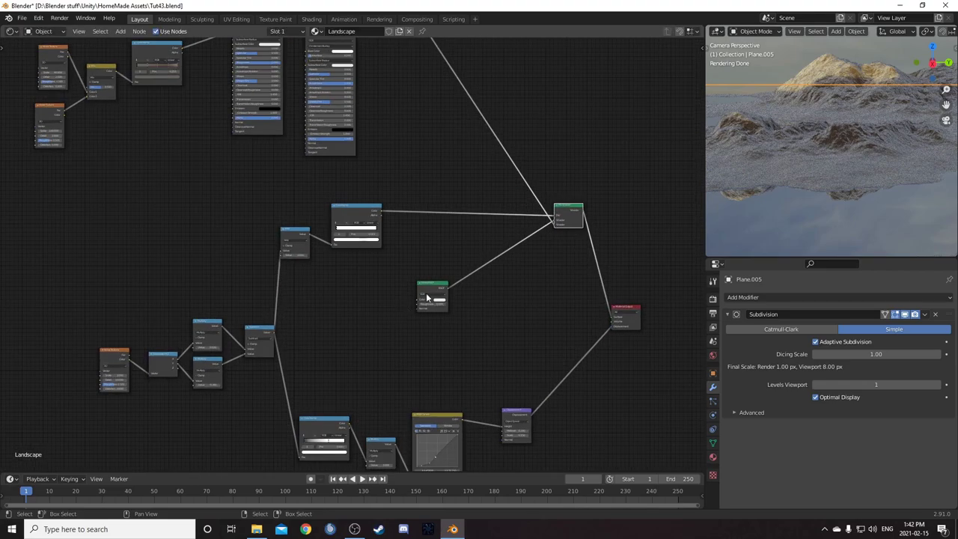
{"action": "left_click_drag", "start_coordinate": [444, 286], "coordinate": [462, 284]}
{"action": "left_click", "coordinate": [462, 285]}
Add a Noise Texture node in the free space before the Glossy BSDF
{"action": "scroll", "coordinate": [407, 326], "scroll_direction": "up", "scroll_amount": 2}
{"action": "key", "text": "shift+a"}
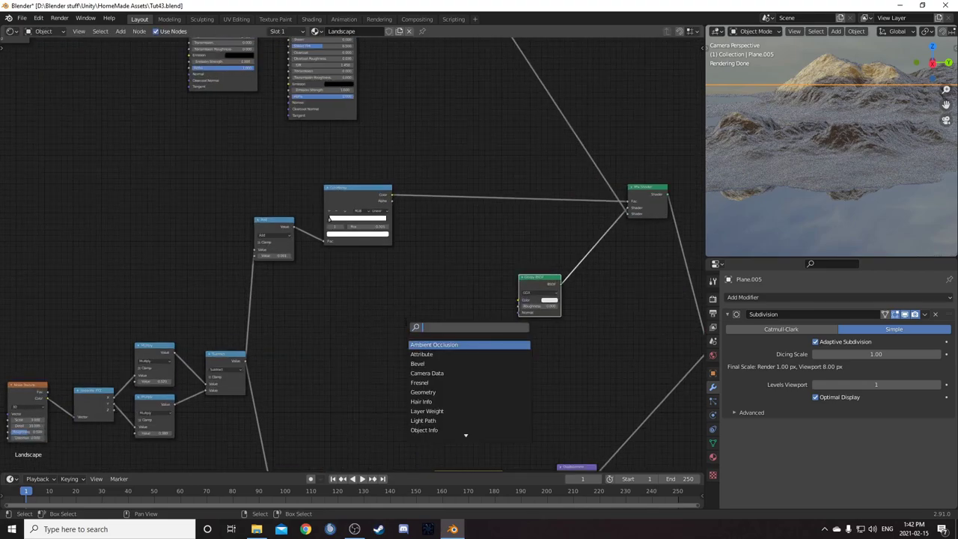
{"action": "type", "text": "noise"}
{"action": "key", "text": "Return"}
{"action": "left_click", "coordinate": [417, 345]}
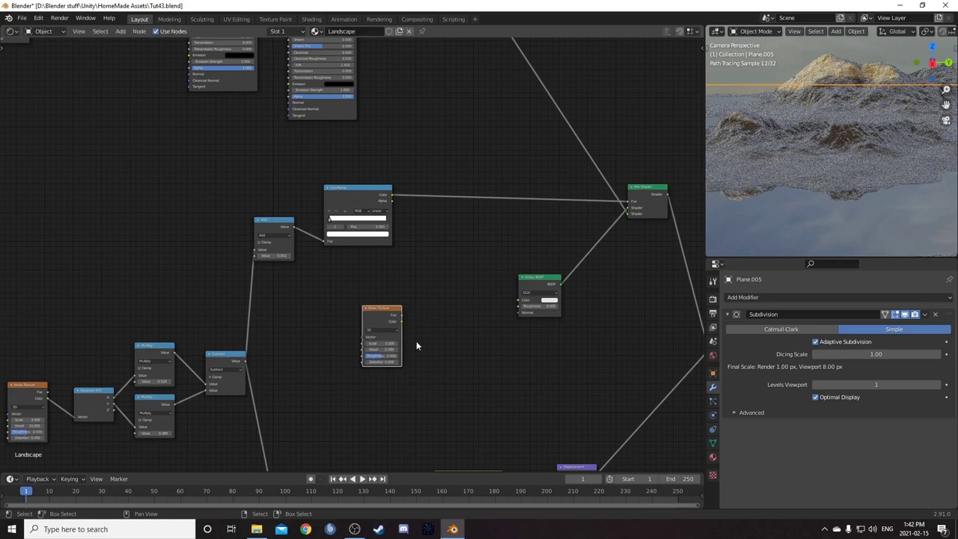
Add a ColorRamp between the new Noise Texture and the Glossy BSDF, and connect the noise Fac to its input
{"action": "scroll", "coordinate": [427, 347], "scroll_direction": "up", "scroll_amount": 2}
{"action": "key", "text": "shift+a"}
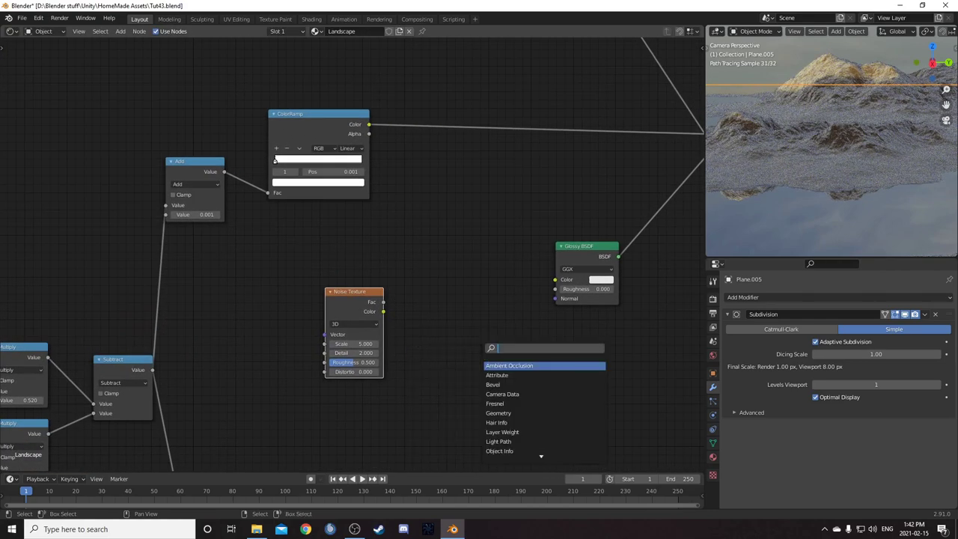
{"action": "type", "text": "colorramp"}
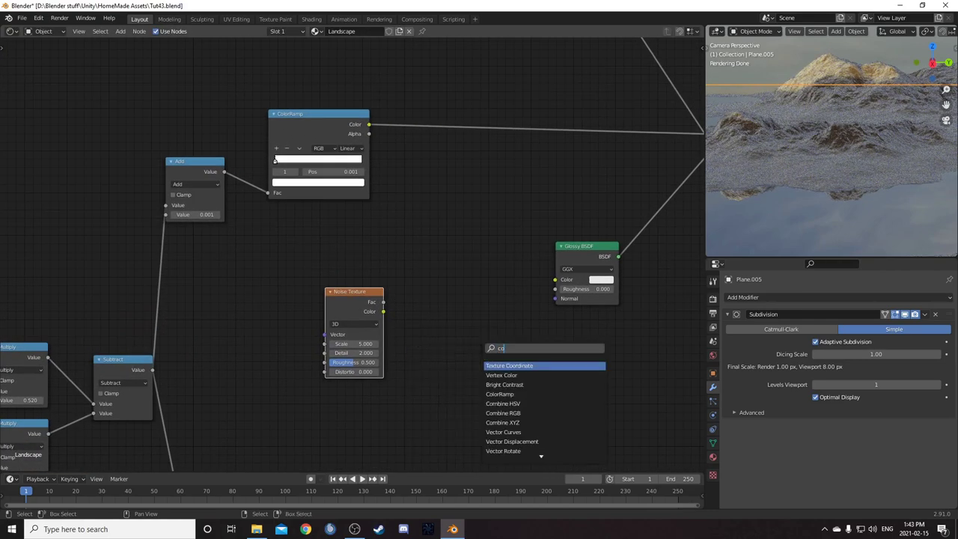
{"action": "key", "text": "Return"}
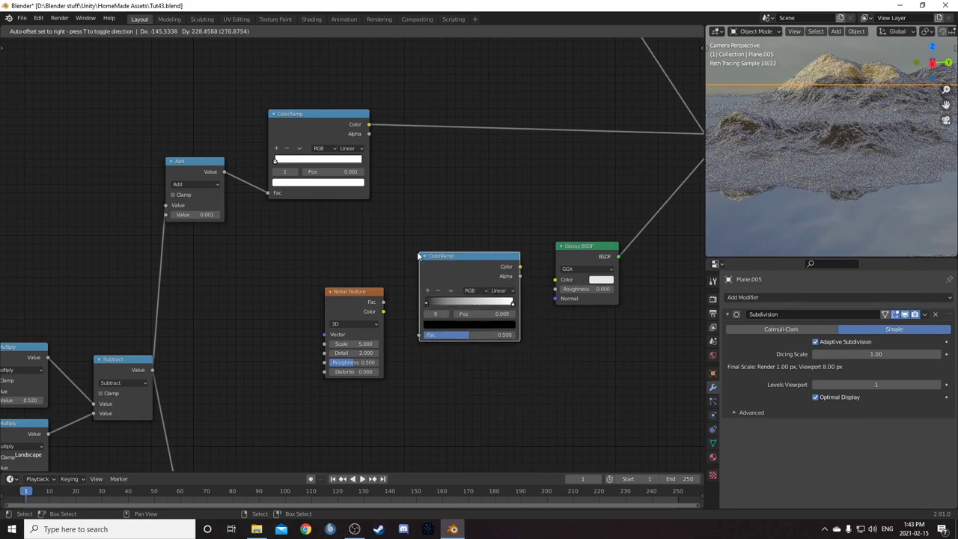
{"action": "left_click", "coordinate": [420, 234]}
{"action": "left_click_drag", "start_coordinate": [383, 302], "coordinate": [419, 334]}
{"action": "scroll", "coordinate": [419, 335], "scroll_direction": "up", "scroll_amount": 1}
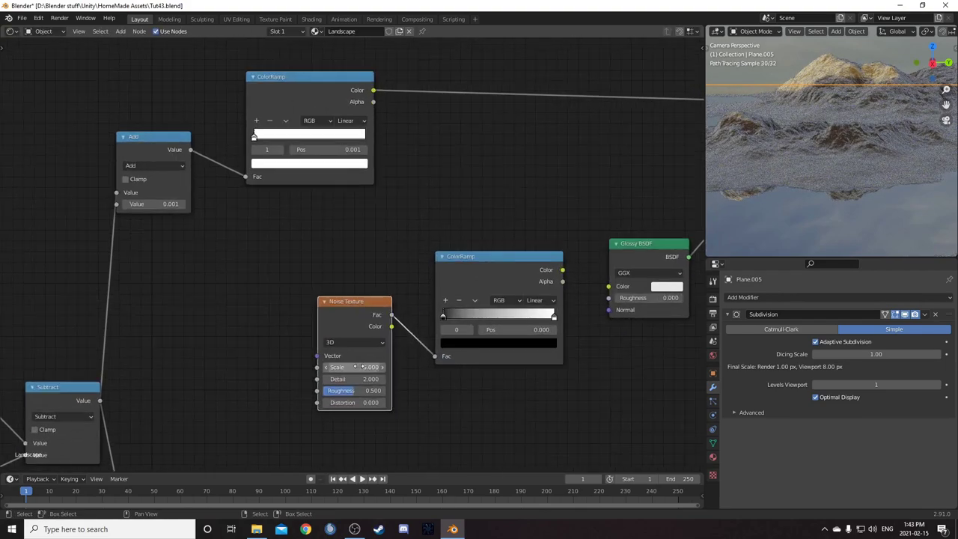
Set the new Noise Texture's Scale to 20 and Detail to 6
{"action": "left_click", "coordinate": [359, 368]}
{"action": "type", "text": "20"}
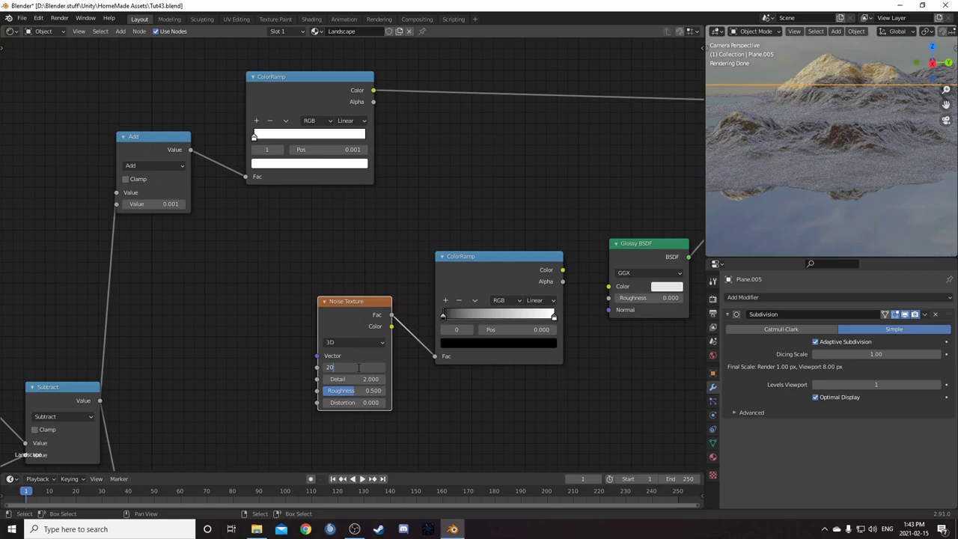
{"action": "key", "text": "Tab"}
{"action": "type", "text": "6"}
{"action": "key", "text": "Return"}
Connect the new ColorRamp's Color to the Glossy BSDF's Roughness and set the ramp's black stop to position 0.4
{"action": "middle_click_drag", "start_coordinate": [534, 346], "coordinate": [469, 353]}
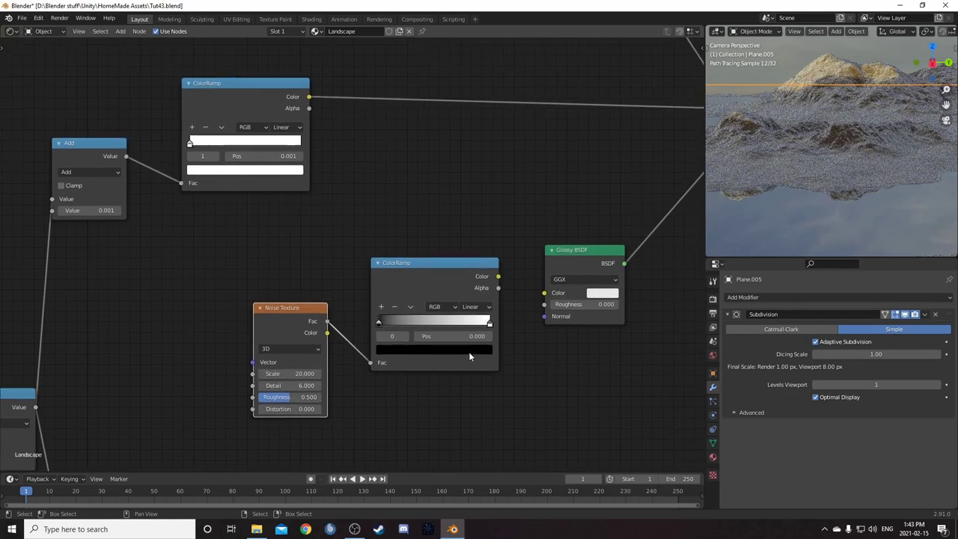
{"action": "left_click_drag", "start_coordinate": [497, 276], "coordinate": [544, 304]}
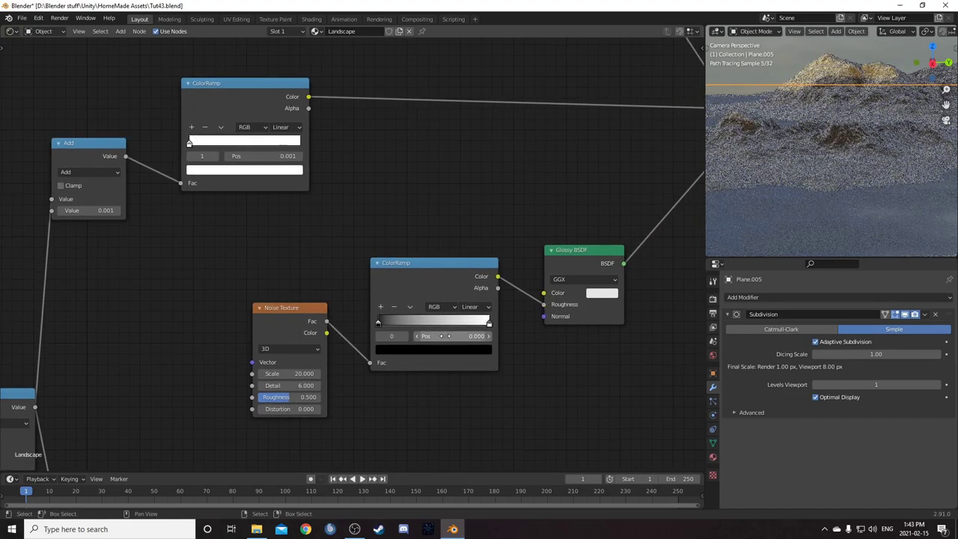
{"action": "left_click", "coordinate": [467, 339]}
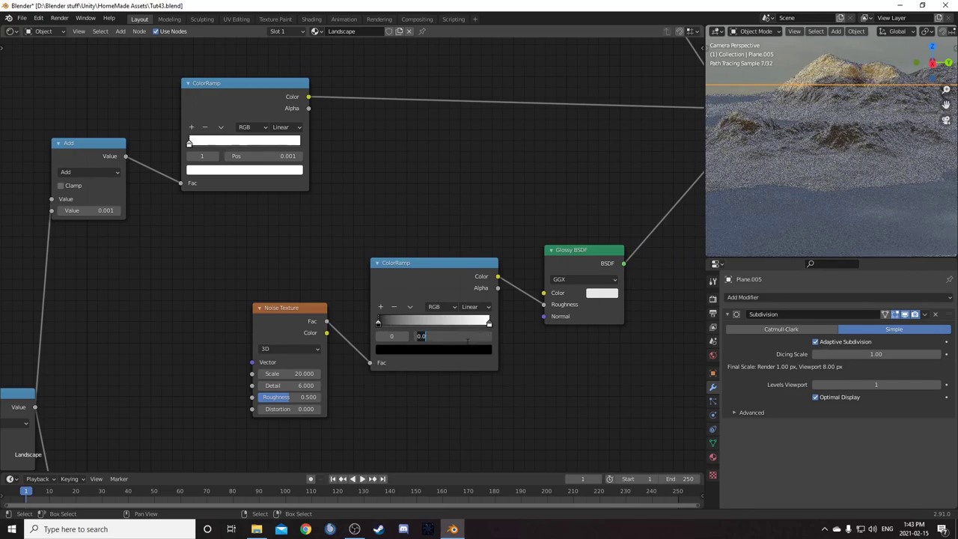
{"action": "type", "text": ".4"}
{"action": "key", "text": "Return"}
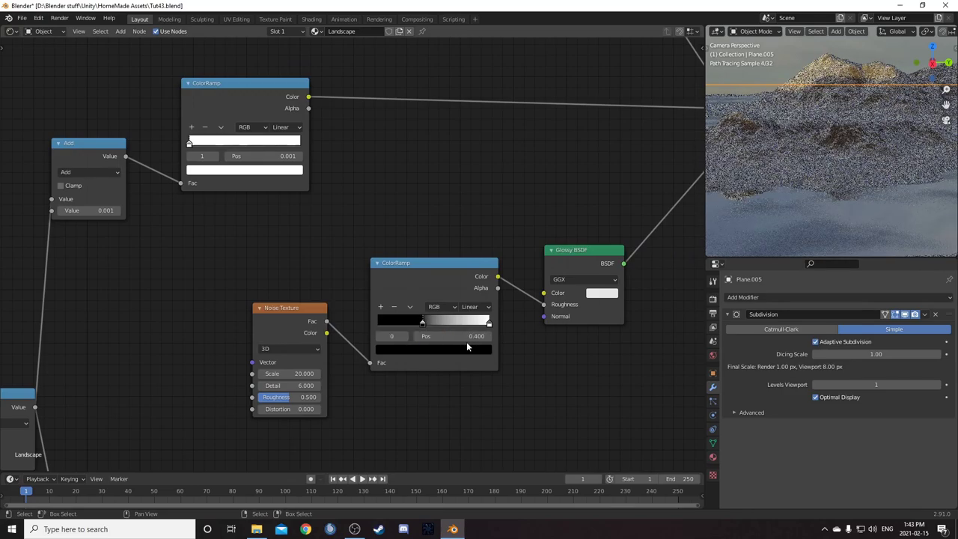
Set the white stop of the roughness ColorRamp to position 0.9
{"action": "middle_click_drag", "start_coordinate": [497, 323], "coordinate": [436, 323]}
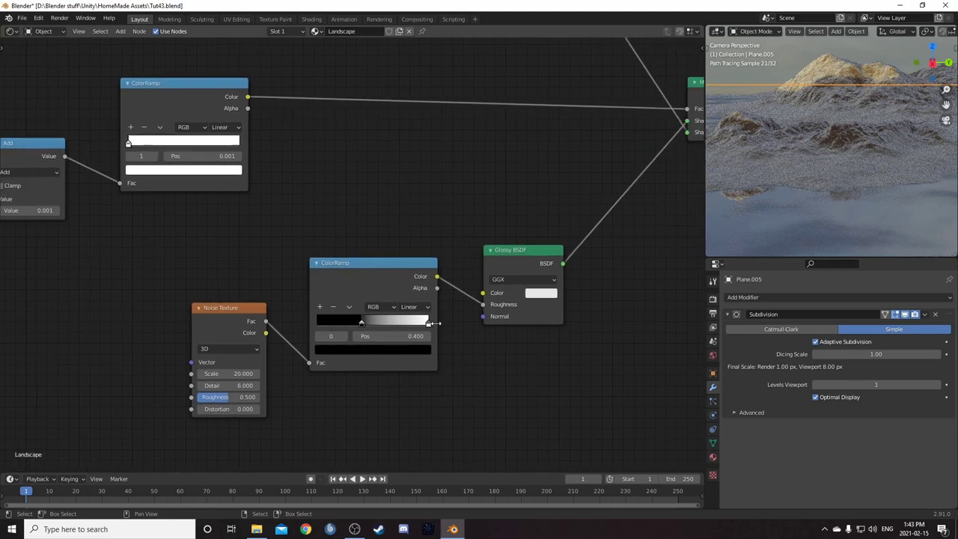
{"action": "left_click", "coordinate": [430, 324]}
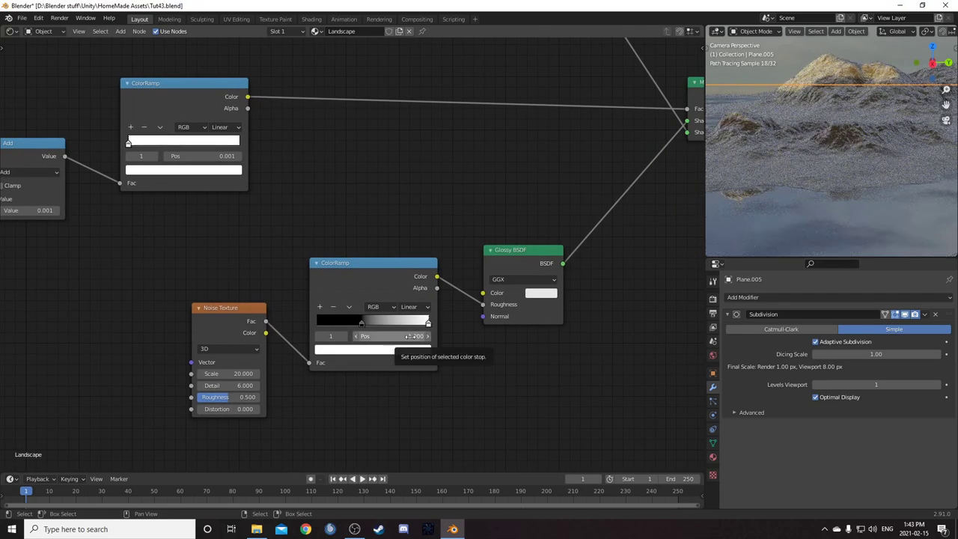
{"action": "left_click", "coordinate": [410, 336]}
{"action": "type", "text": ".9"}
{"action": "key", "text": "Return"}
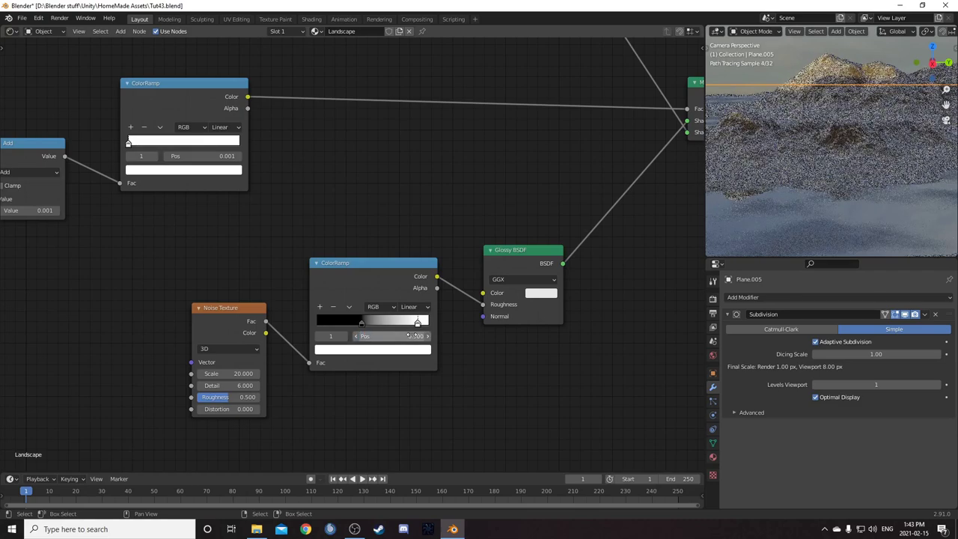
Route the final Mix Shader back into the Material Output and inspect the water in the rendered view
{"action": "scroll", "coordinate": [392, 269], "scroll_direction": "down", "scroll_amount": 2}
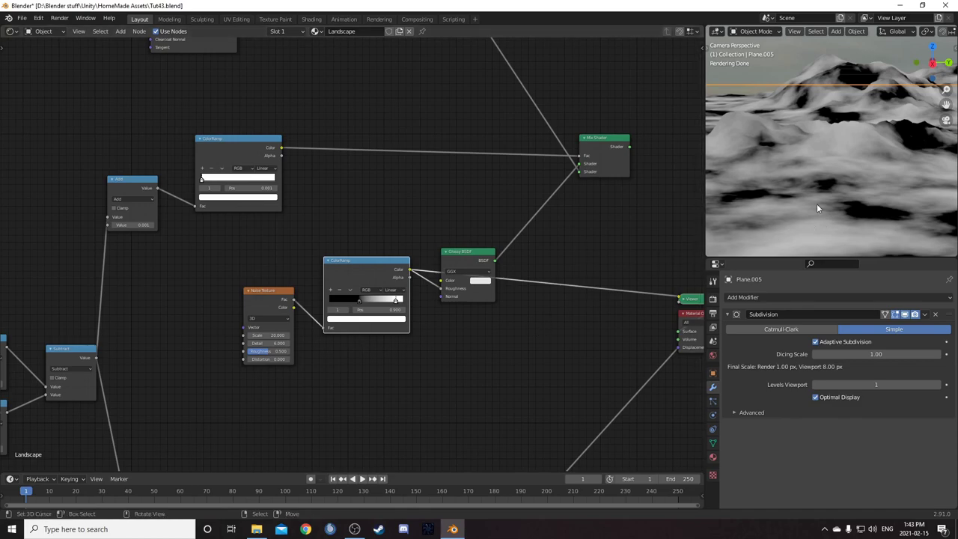
{"action": "left_click", "coordinate": [614, 149], "text": "ctrl+shift"}
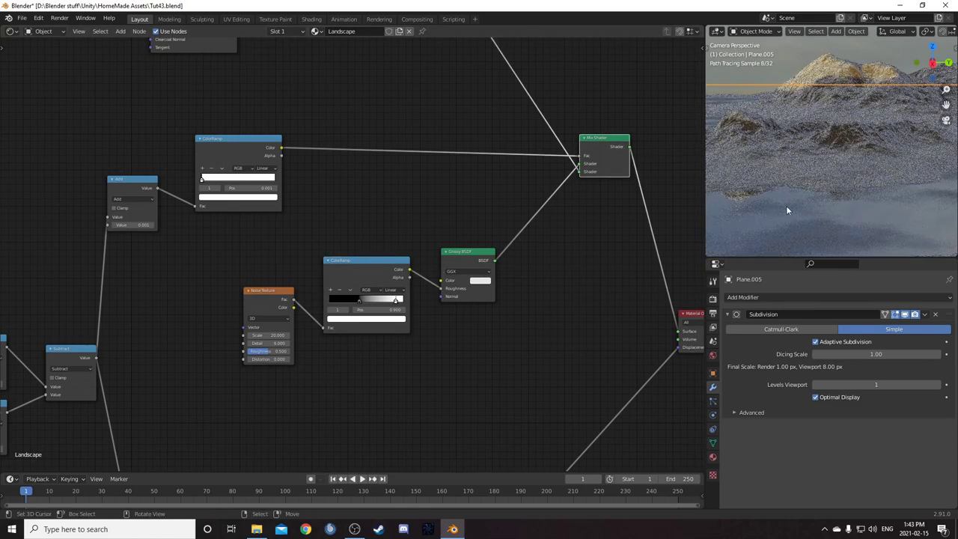
{"action": "scroll", "coordinate": [797, 219], "scroll_direction": "down", "scroll_amount": 2}
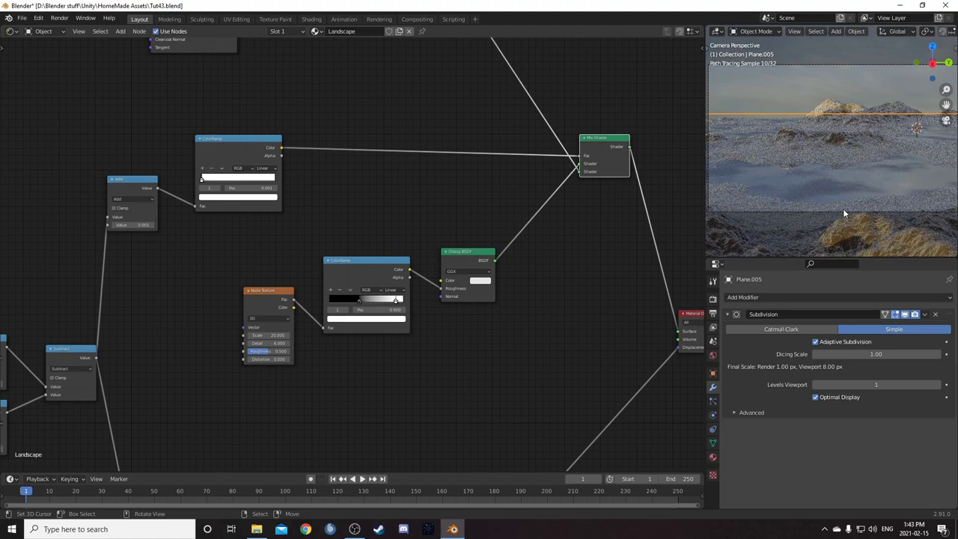
Nudge the roughness ColorRamp slightly downward and brighten the Glossy BSDF's colour to white
{"action": "middle_click_drag", "start_coordinate": [273, 359], "coordinate": [275, 306]}
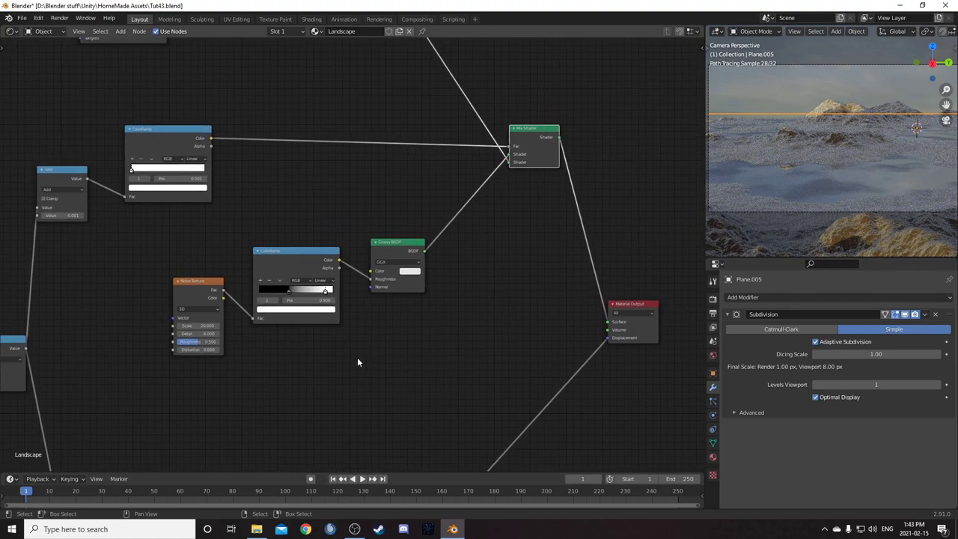
{"action": "middle_click_drag", "start_coordinate": [357, 359], "coordinate": [409, 307]}
{"action": "left_click_drag", "start_coordinate": [340, 211], "coordinate": [338, 225]}
{"action": "scroll", "coordinate": [466, 284], "scroll_direction": "up", "scroll_amount": 4}
{"action": "middle_click_drag", "start_coordinate": [504, 233], "coordinate": [410, 291]}
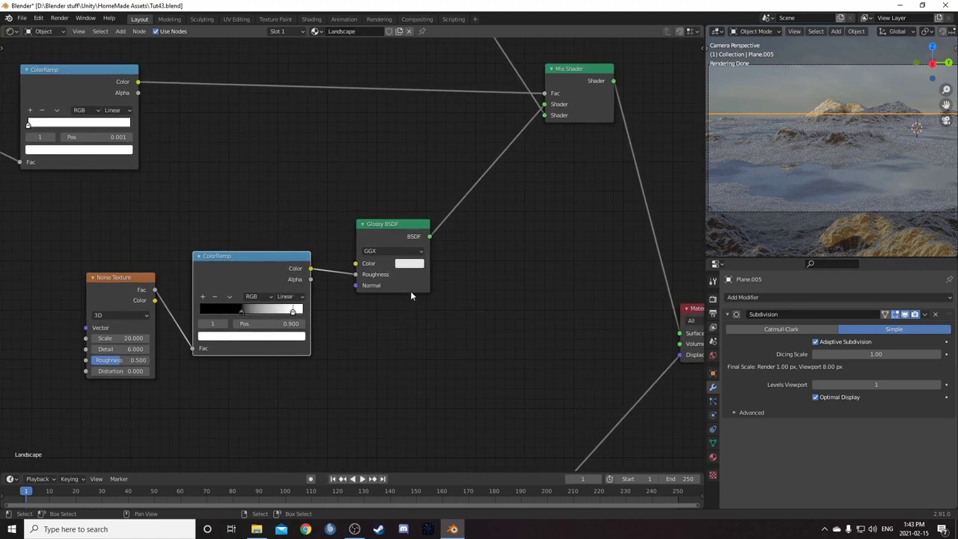
{"action": "left_click", "coordinate": [417, 264]}
{"action": "scroll", "coordinate": [438, 152], "scroll_direction": "up", "scroll_amount": 4}
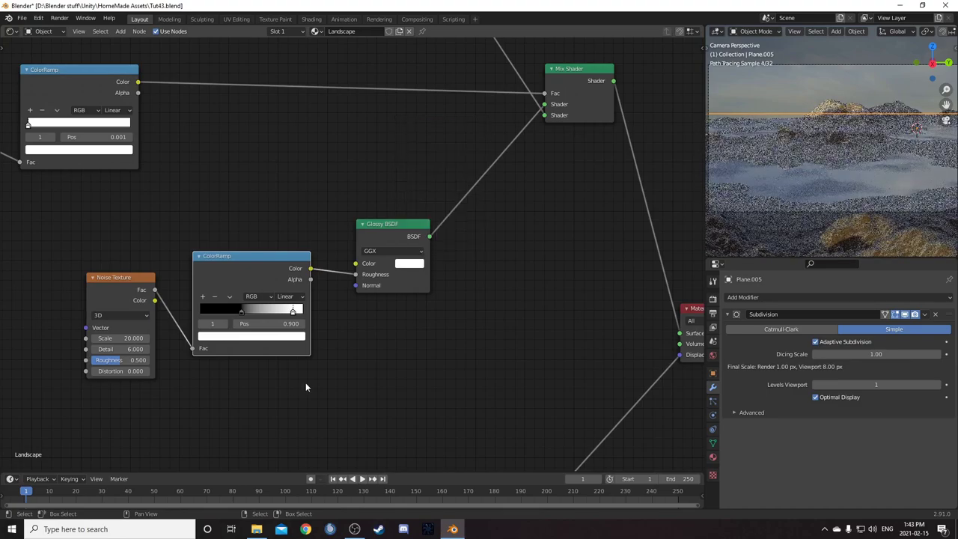
Move the Noise Texture, roughness ColorRamp and Glossy BSDF together up and to the right, closer to the final Mix Shader
{"action": "scroll", "coordinate": [452, 334], "scroll_direction": "down", "scroll_amount": 3}
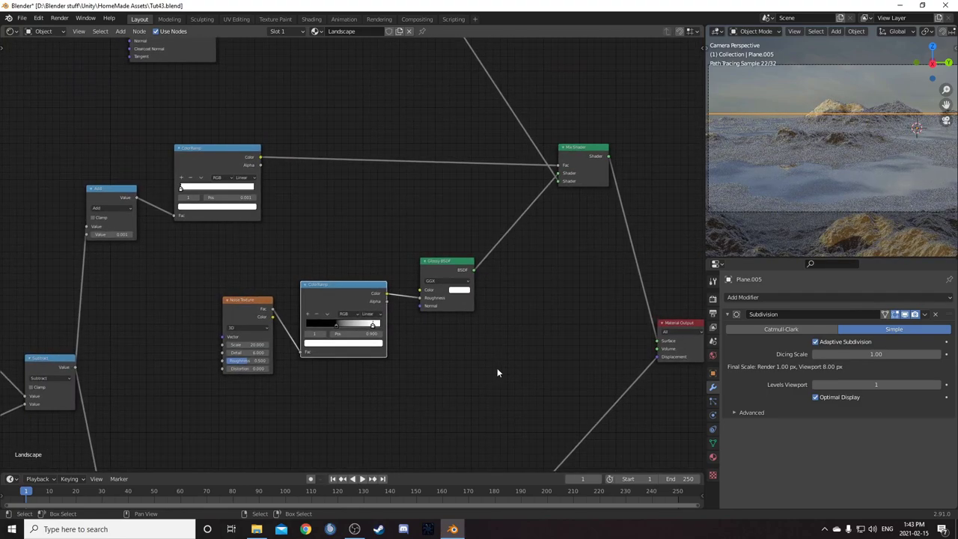
{"action": "middle_click_drag", "start_coordinate": [479, 272], "coordinate": [479, 190]}
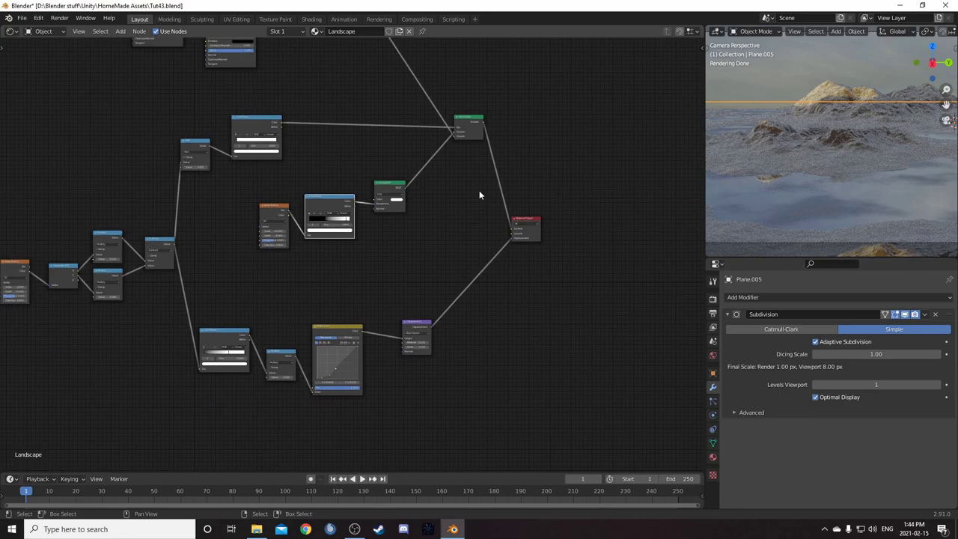
{"action": "scroll", "coordinate": [479, 190], "scroll_direction": "up", "scroll_amount": 4}
{"action": "left_click_drag", "start_coordinate": [214, 162], "coordinate": [424, 230]}
{"action": "key", "text": "g"}
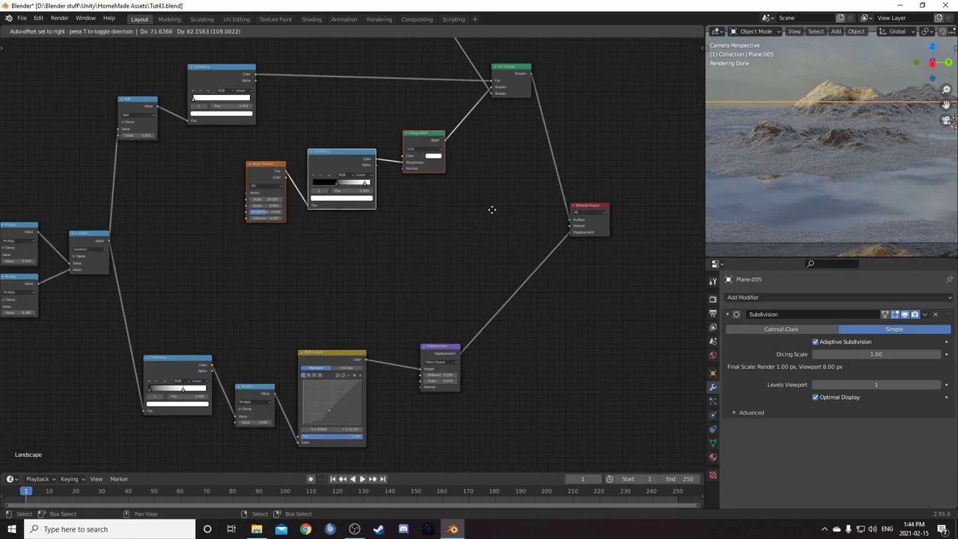
{"action": "left_click", "coordinate": [504, 205]}
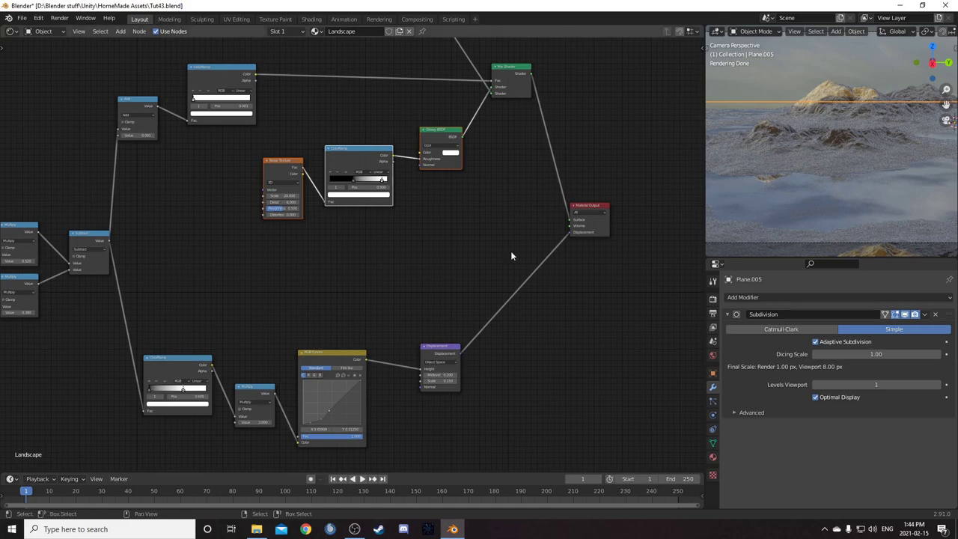
Duplicate the water mask's Add and ColorRamp nodes with their link from Subtract kept, and place the copies below the Noise Texture
{"action": "middle_click_drag", "start_coordinate": [267, 286], "coordinate": [327, 227]}
{"action": "scroll", "coordinate": [257, 244], "scroll_direction": "down", "scroll_amount": 2}
{"action": "left_click", "coordinate": [222, 103]}
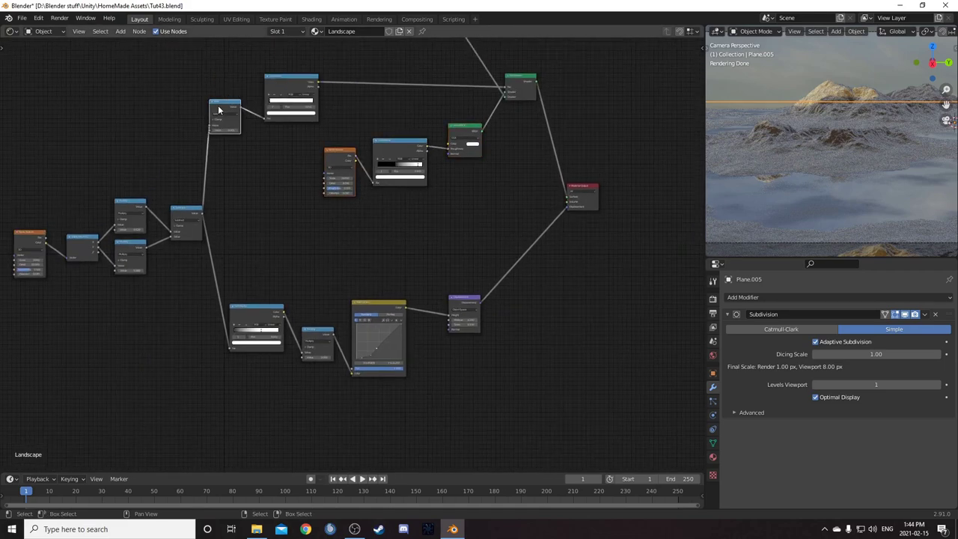
{"action": "left_click", "coordinate": [271, 82], "text": "shift"}
{"action": "key", "text": "shift+d"}
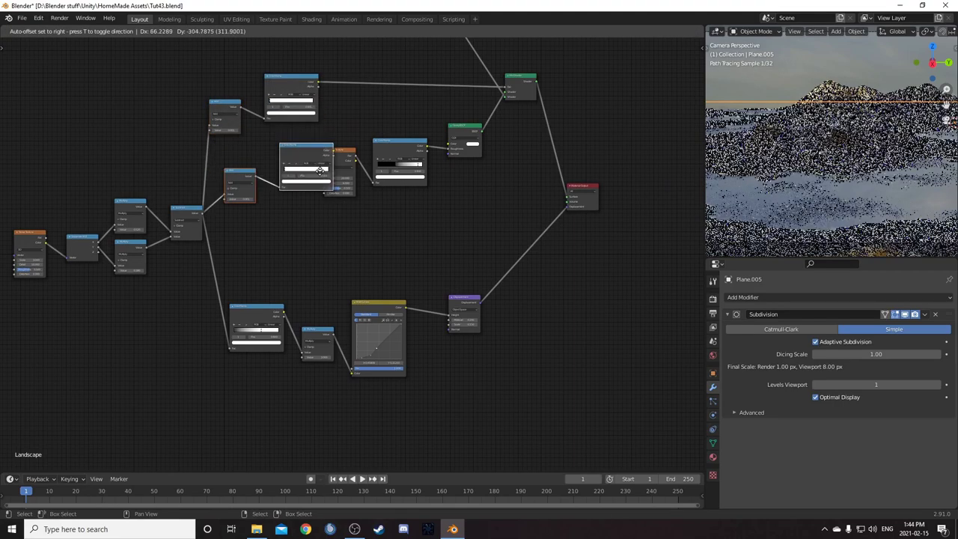
{"action": "left_click", "coordinate": [329, 221]}
Shift the duplicated Add node slightly upward and set its value to 0.01
{"action": "scroll", "coordinate": [264, 283], "scroll_direction": "up", "scroll_amount": 5}
{"action": "scroll", "coordinate": [265, 283], "scroll_direction": "up", "scroll_amount": 4}
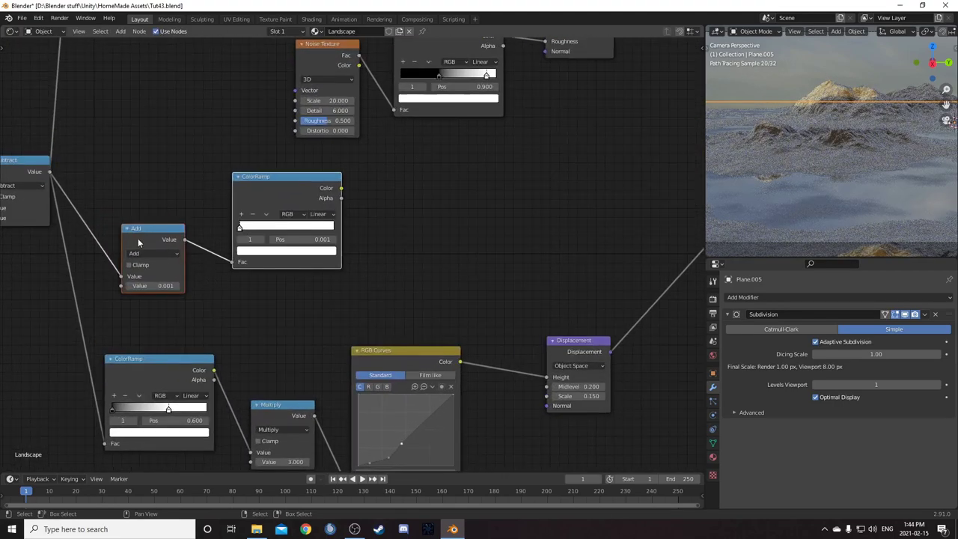
{"action": "left_click", "coordinate": [149, 229]}
{"action": "left_click_drag", "start_coordinate": [148, 228], "coordinate": [151, 215]}
{"action": "scroll", "coordinate": [189, 278], "scroll_direction": "up", "scroll_amount": 4}
{"action": "middle_click_drag", "start_coordinate": [189, 278], "coordinate": [317, 254]}
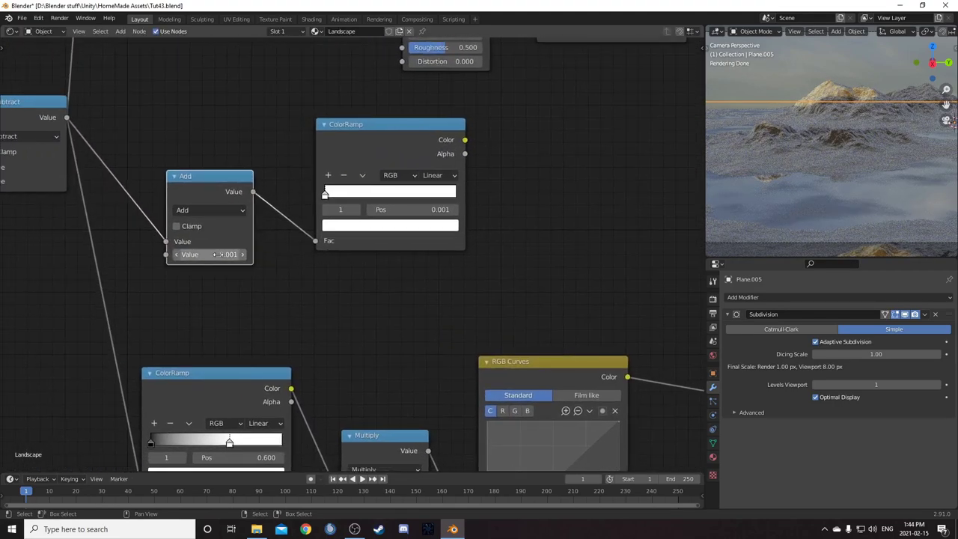
{"action": "left_click", "coordinate": [217, 255]}
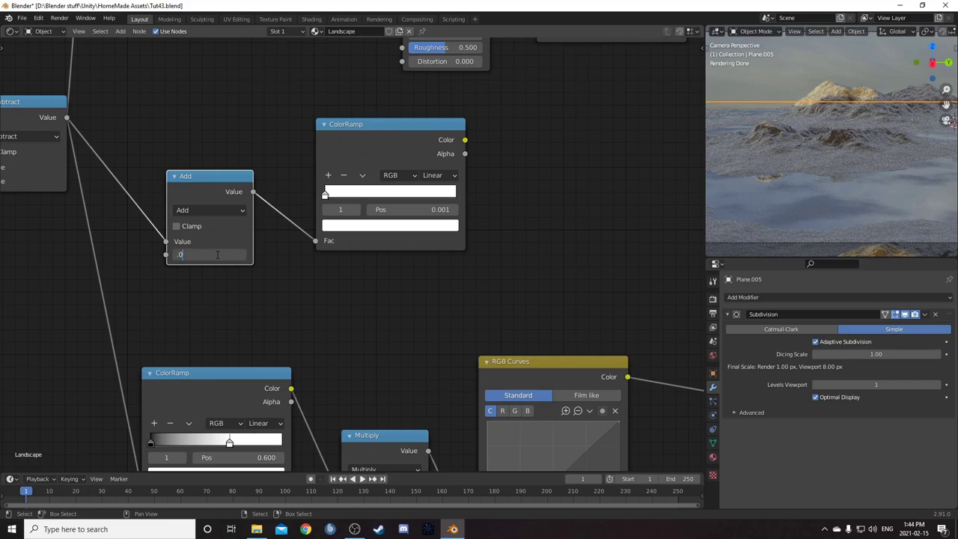
{"action": "type", "text": ".01"}
{"action": "key", "text": "Return"}
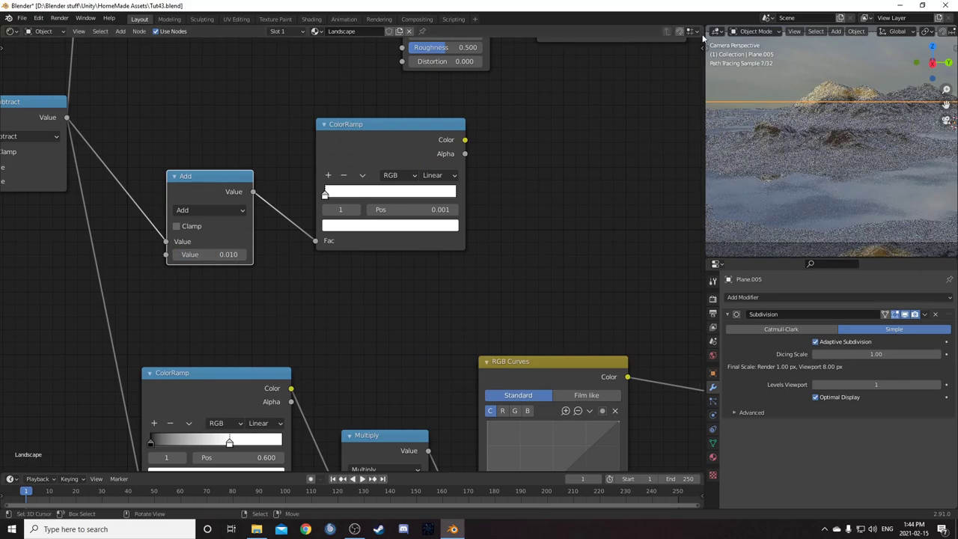
Set the value of the original water mask's Add node to 0.003
{"action": "middle_click_drag", "start_coordinate": [505, 200], "coordinate": [539, 393]}
{"action": "middle_click_drag", "start_coordinate": [238, 155], "coordinate": [244, 187]}
{"action": "left_click", "coordinate": [245, 181]}
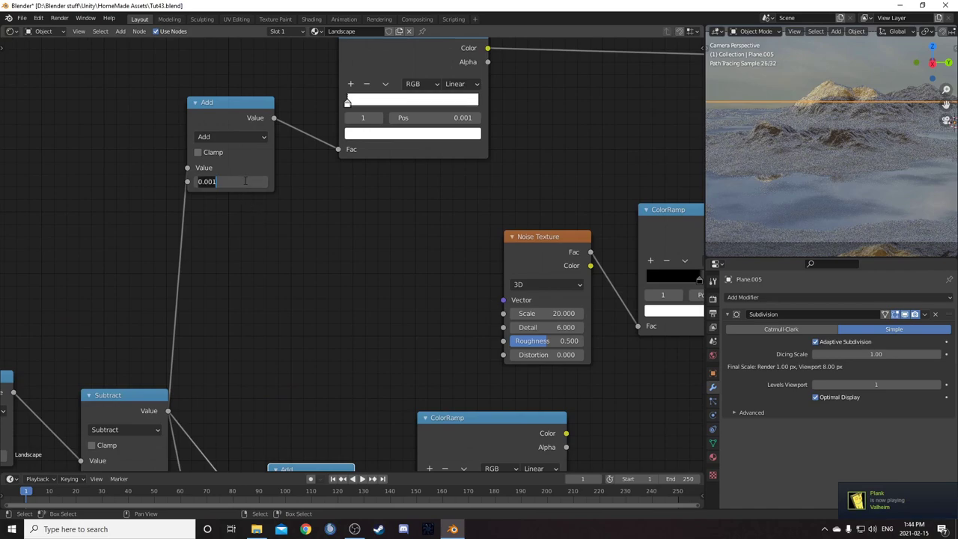
{"action": "key", "text": "BackSpace"}
{"action": "type", "text": "3"}
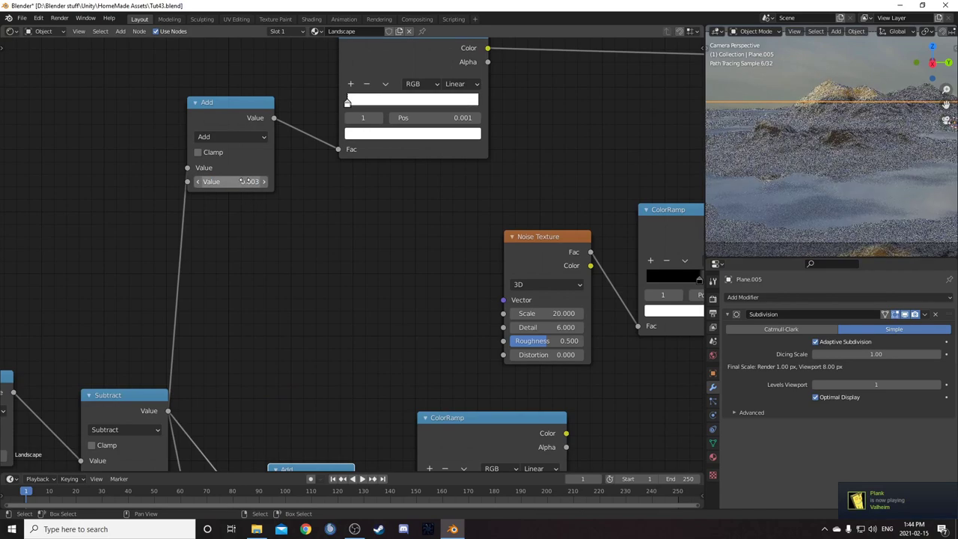
{"action": "key", "text": "Return"}
Rearrange the duplicated ColorRamp's stops so it runs from white at position 0 to black at about 0.3
{"action": "scroll", "coordinate": [213, 271], "scroll_direction": "down", "scroll_amount": 2}
{"action": "middle_click_drag", "start_coordinate": [213, 272], "coordinate": [164, 240]}
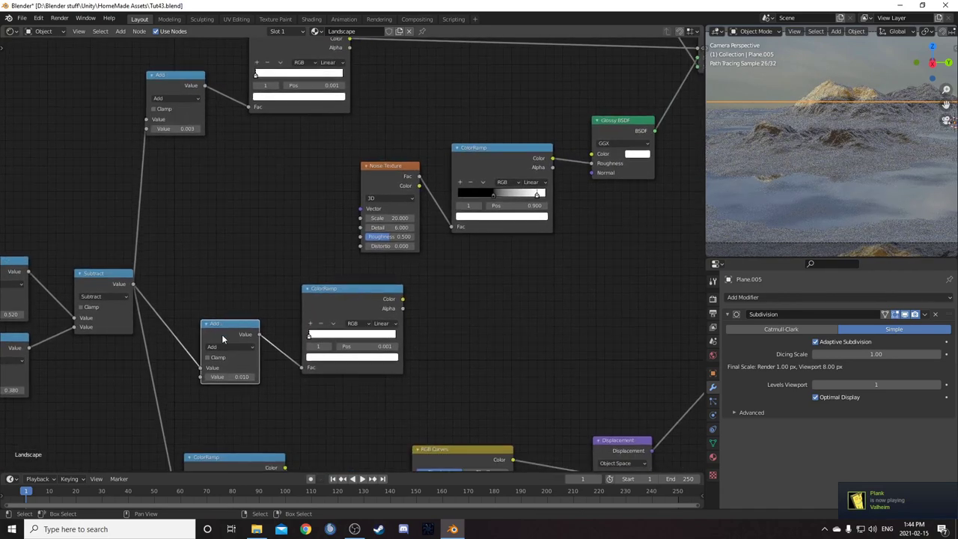
{"action": "middle_click_drag", "start_coordinate": [256, 324], "coordinate": [172, 273]}
{"action": "scroll", "coordinate": [440, 340], "scroll_direction": "up", "scroll_amount": 2}
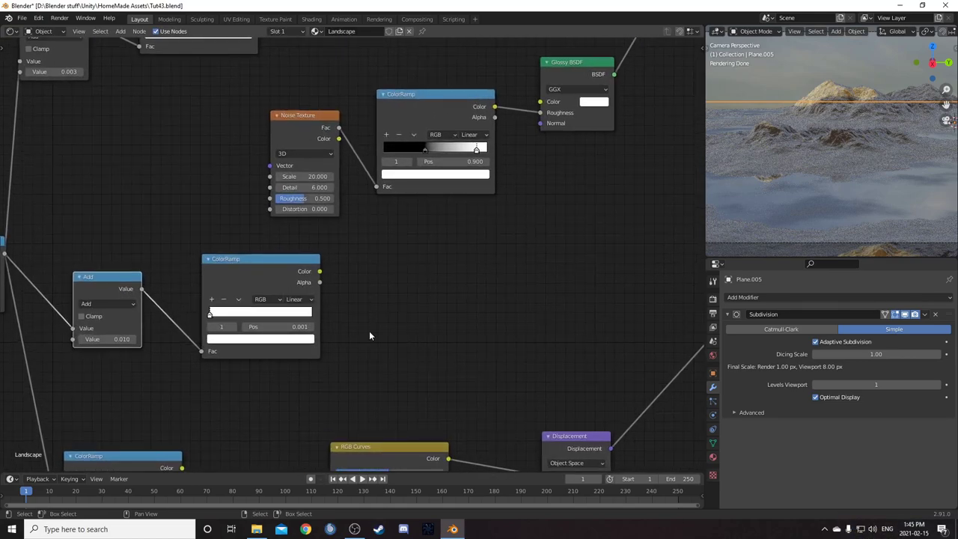
{"action": "scroll", "coordinate": [219, 312], "scroll_direction": "up", "scroll_amount": 4}
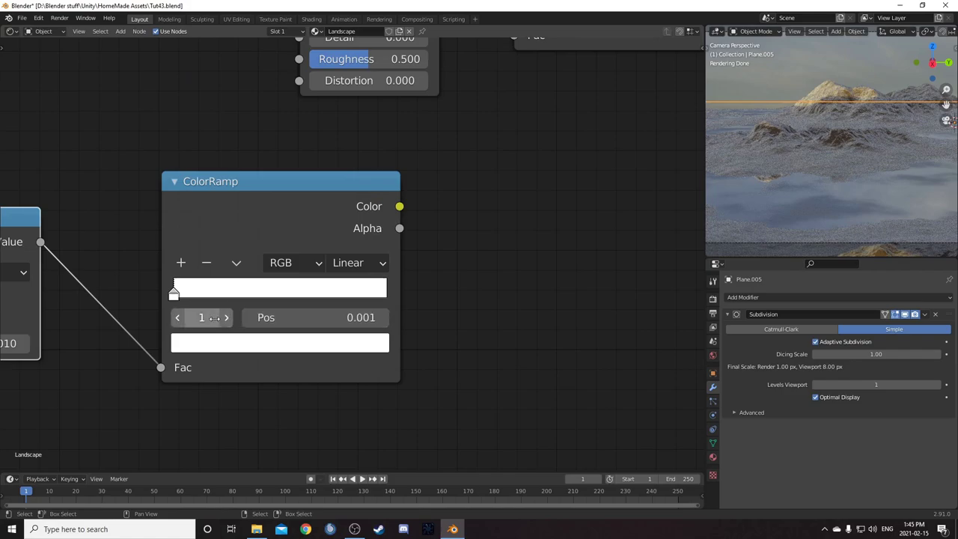
{"action": "left_click", "coordinate": [182, 319]}
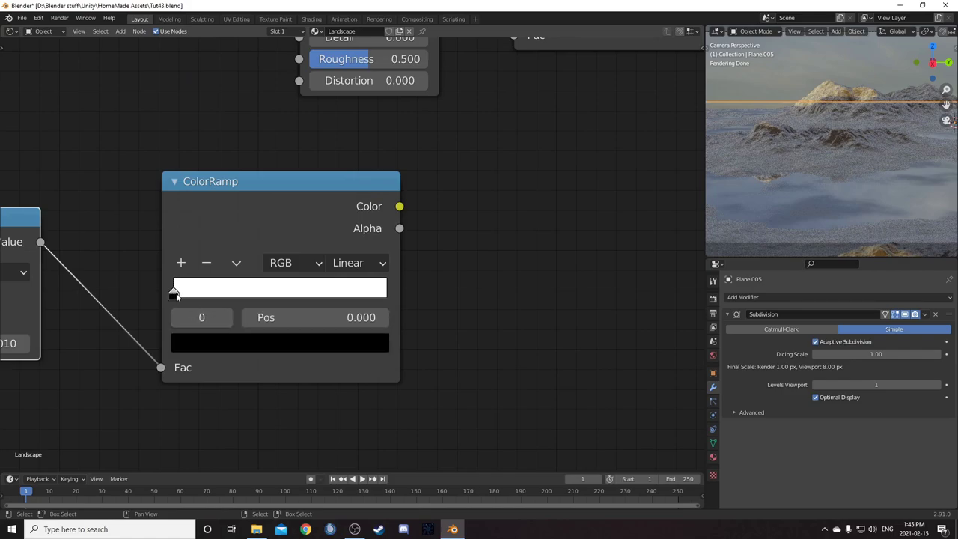
{"action": "left_click_drag", "start_coordinate": [176, 294], "coordinate": [137, 298]}
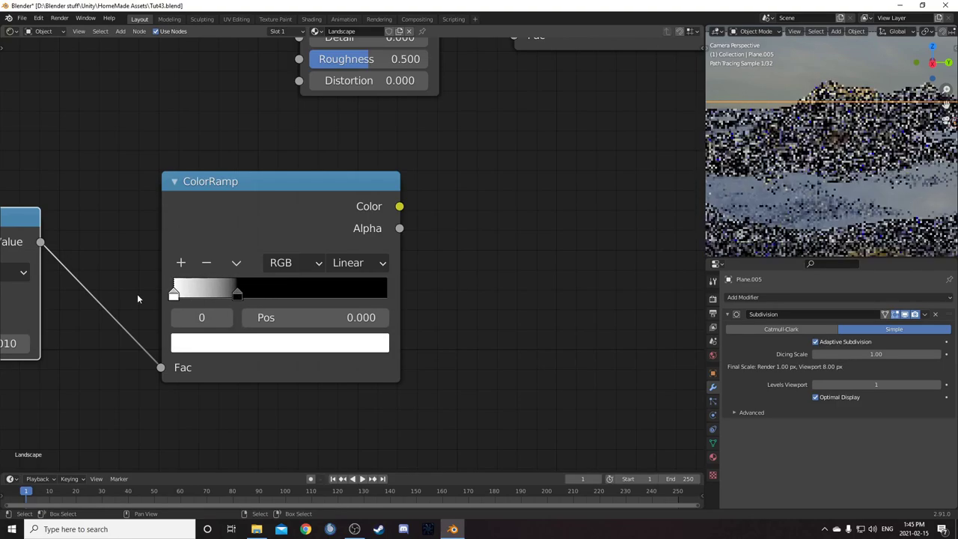
Add a colour stop at position 0.15 in the duplicated ColorRamp and darken it to black
{"action": "left_click", "coordinate": [180, 263]}
{"action": "left_click", "coordinate": [274, 343]}
{"action": "scroll", "coordinate": [253, 127], "scroll_direction": "down", "scroll_amount": 10}
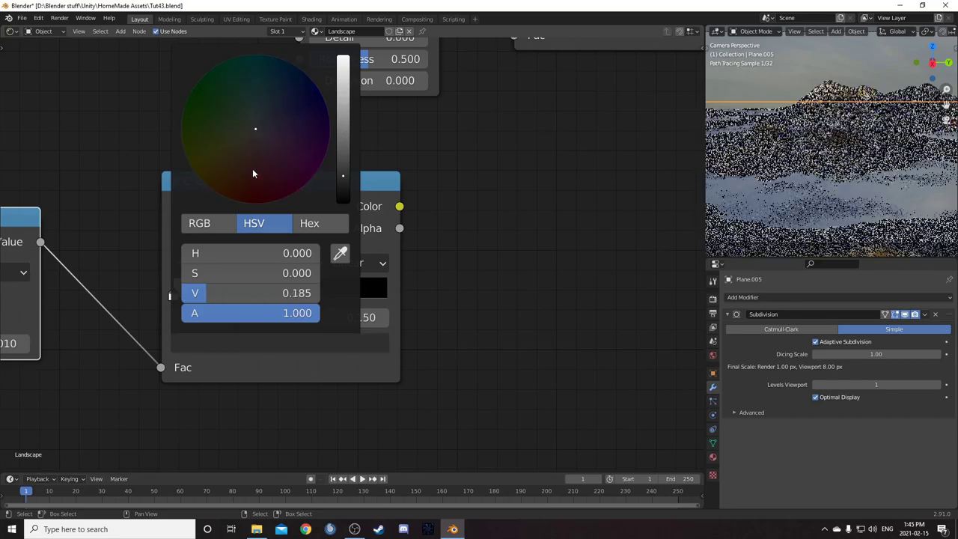
Add another stop to the duplicated ColorRamp, slide it to about 0.616 and brighten it to white
{"action": "left_click", "coordinate": [181, 263]}
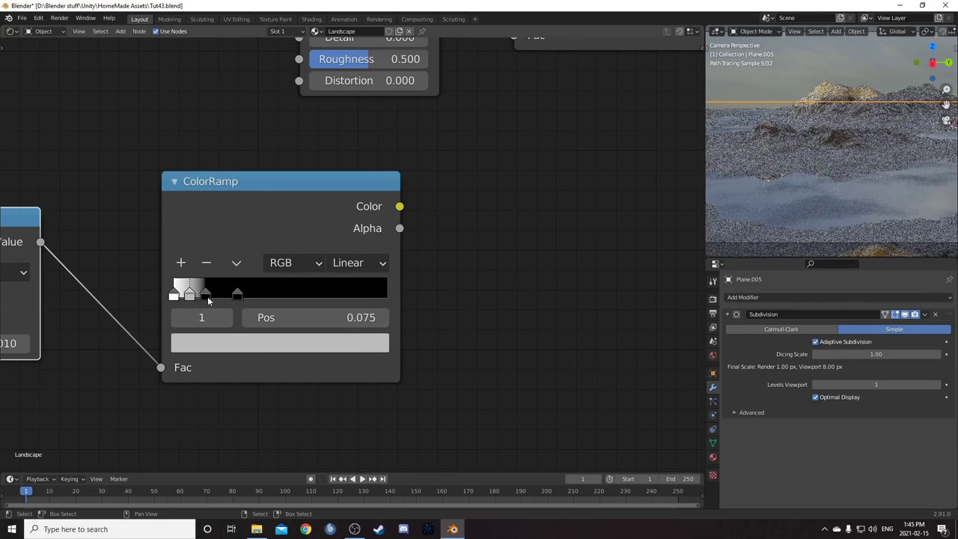
{"action": "left_click_drag", "start_coordinate": [191, 294], "coordinate": [309, 298]}
{"action": "left_click", "coordinate": [297, 349]}
{"action": "scroll", "coordinate": [257, 146], "scroll_direction": "up", "scroll_amount": 3}
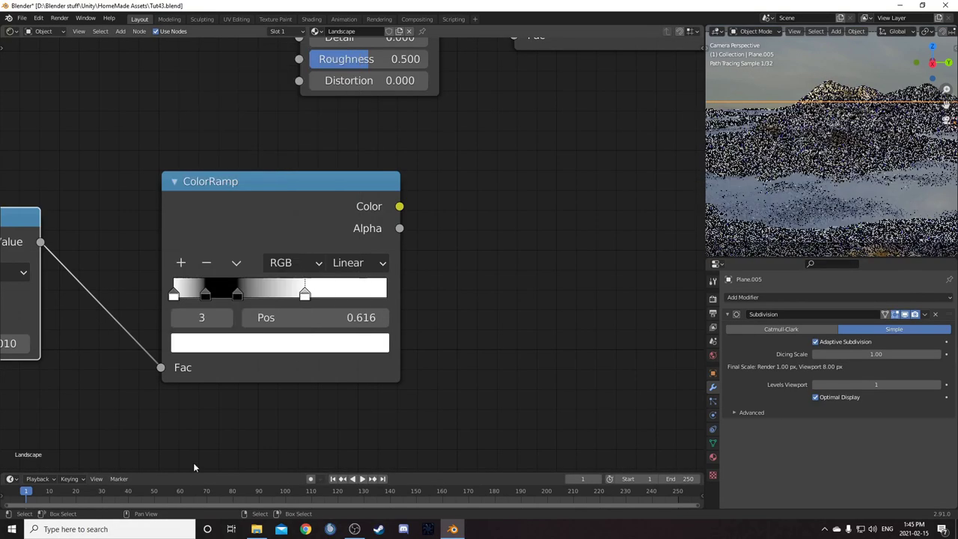
Set the duplicated ColorRamp's two black stops to positions 0.002 and 0.02
{"action": "left_click", "coordinate": [204, 296]}
{"action": "left_click", "coordinate": [284, 318]}
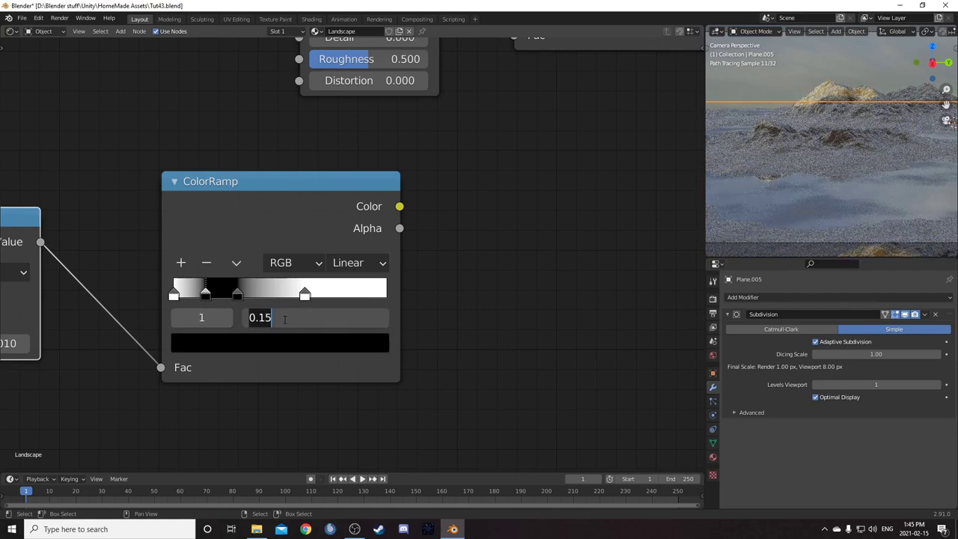
{"action": "type", "text": ".00"}
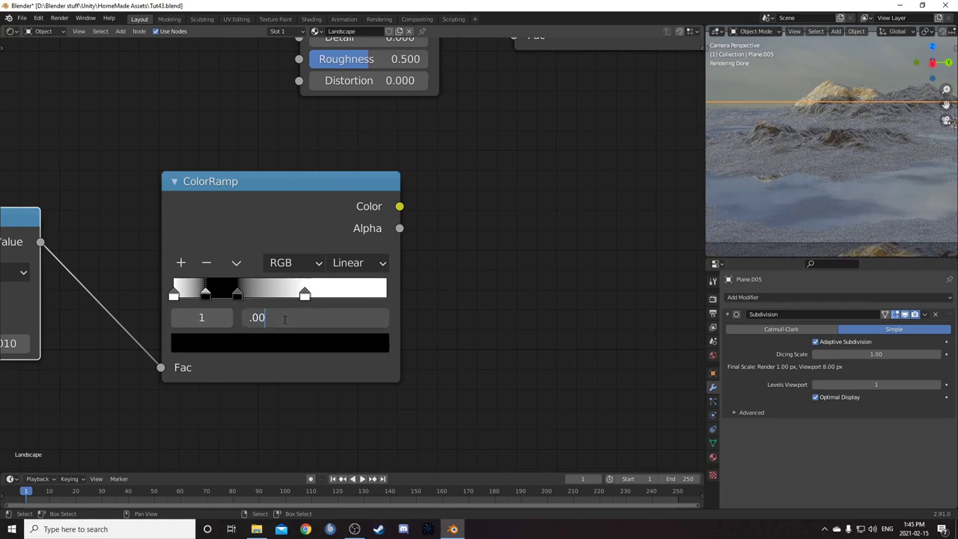
{"action": "key", "text": "Return"}
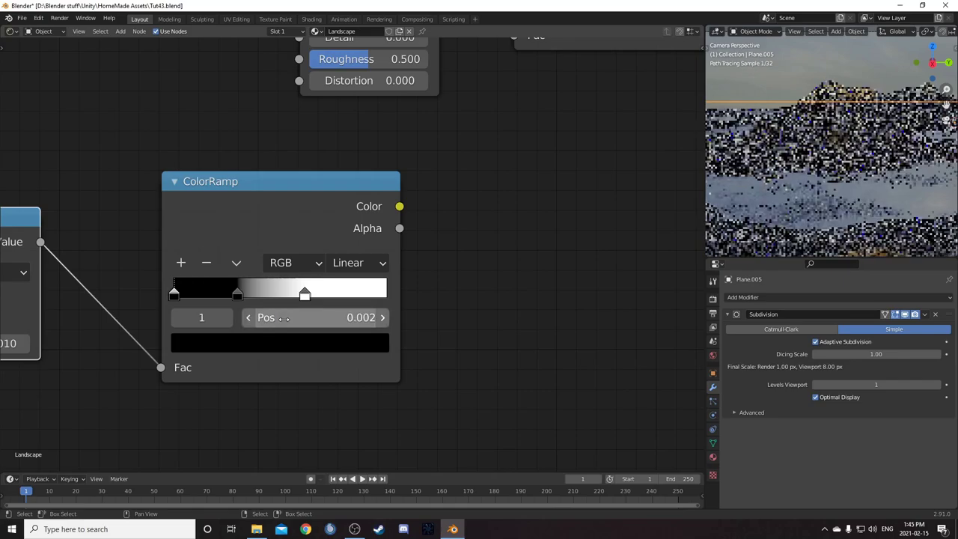
{"action": "left_click", "coordinate": [239, 298]}
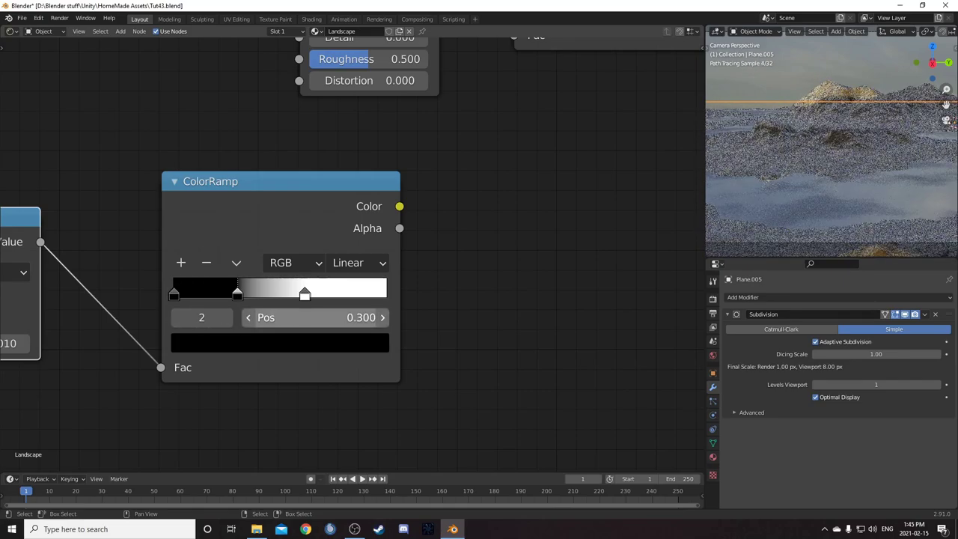
{"action": "left_click", "coordinate": [286, 319]}
{"action": "type", "text": ".02"}
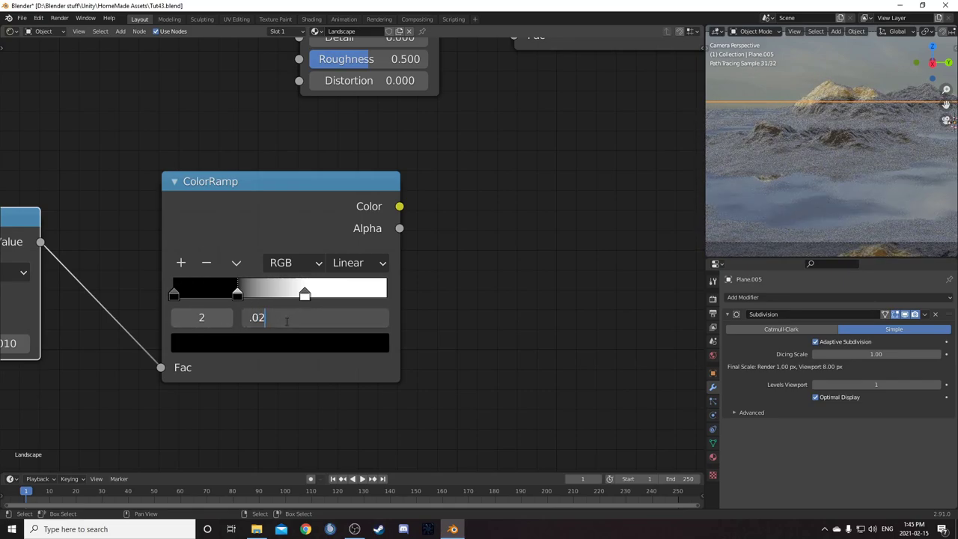
{"action": "key", "text": "Return"}
Set the position of the duplicated ColorRamp's last white stop to 0.04 and preview the ramp on the landscape
{"action": "left_click", "coordinate": [305, 294]}
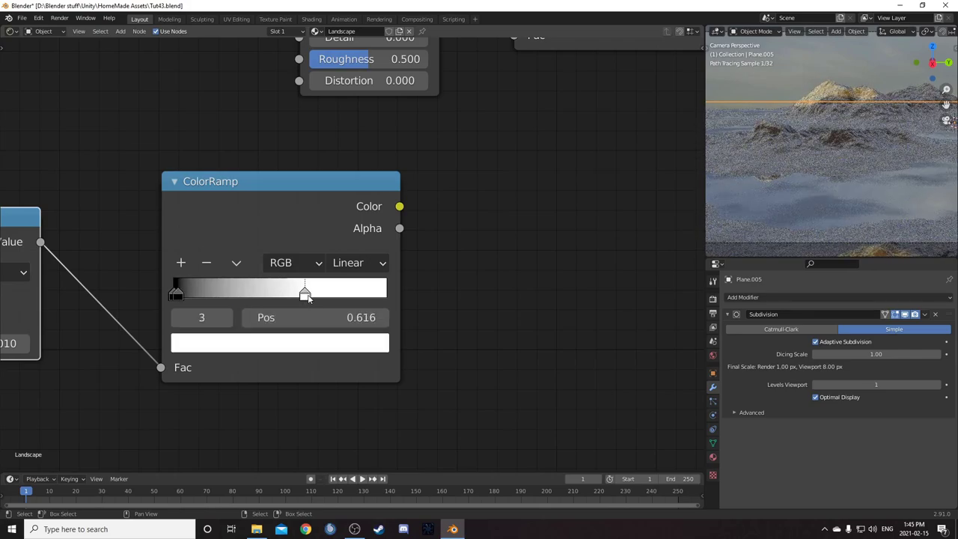
{"action": "left_click", "coordinate": [299, 321]}
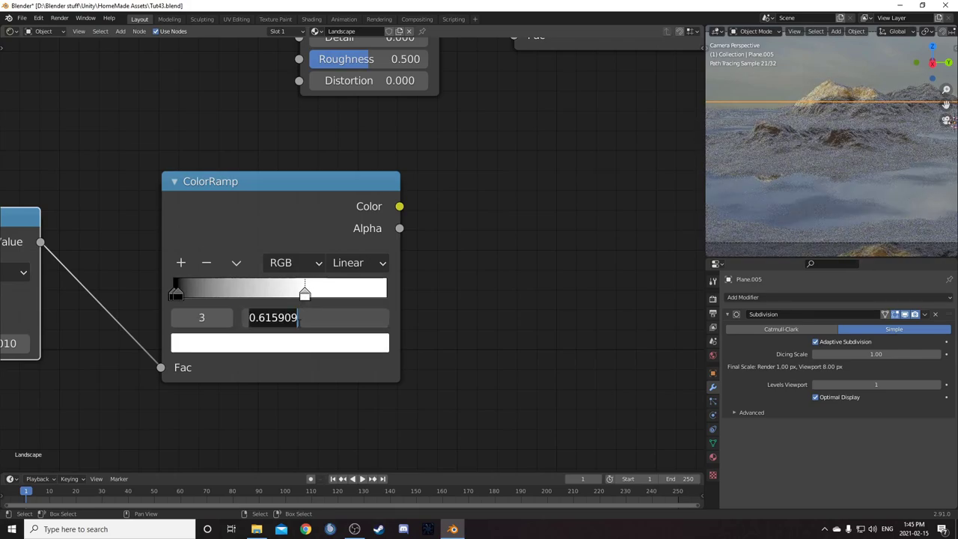
{"action": "type", "text": ".04"}
{"action": "key", "text": "Return"}
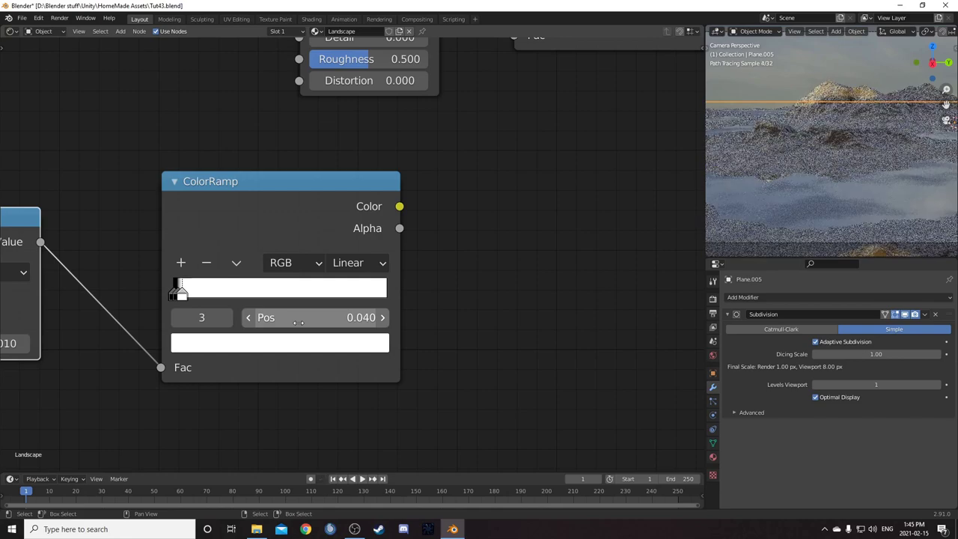
{"action": "scroll", "coordinate": [237, 217], "scroll_direction": "down", "scroll_amount": 2}
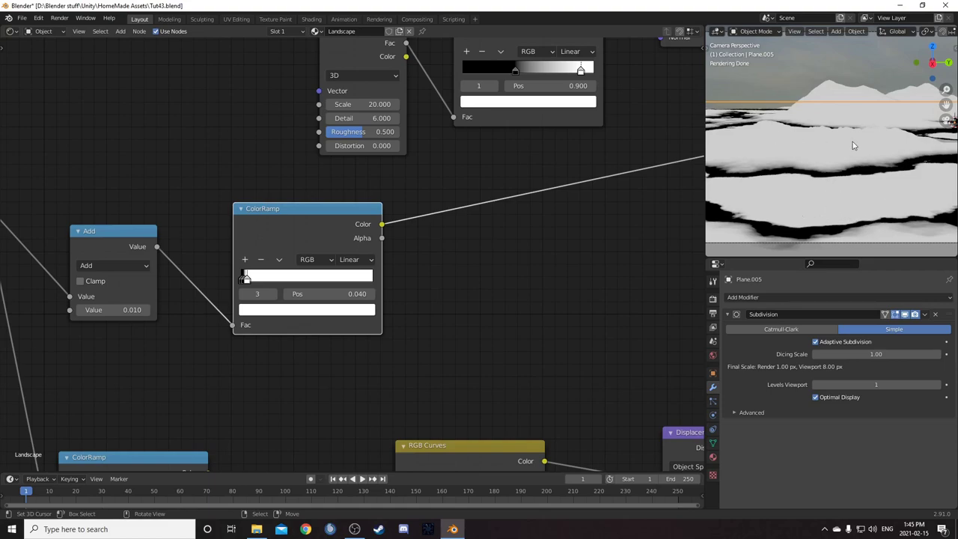
Duplicate the water's Mix Shader and drive the copy's factor with the duplicated ColorRamp's colour output
{"action": "scroll", "coordinate": [446, 262], "scroll_direction": "down", "scroll_amount": 4}
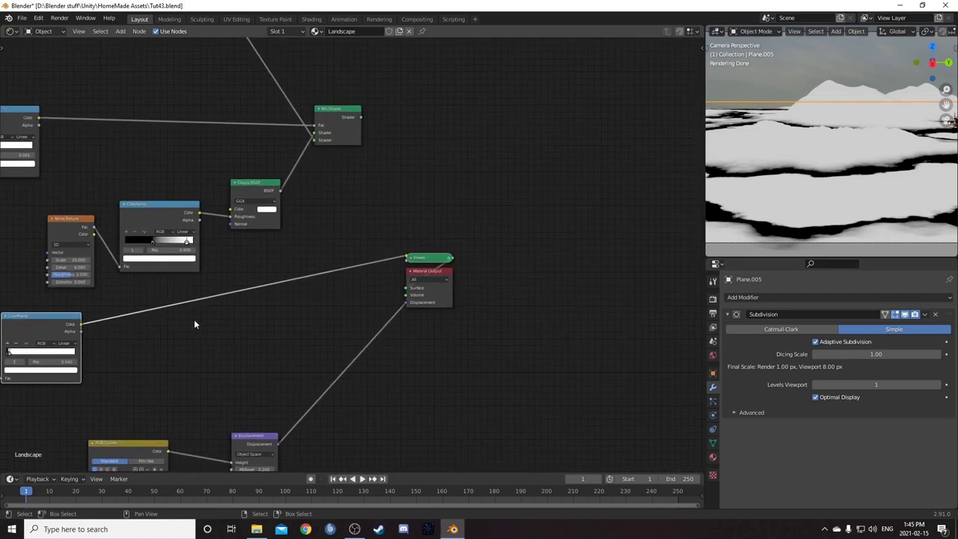
{"action": "middle_click_drag", "start_coordinate": [327, 158], "coordinate": [334, 133]}
{"action": "left_click", "coordinate": [353, 96]}
{"action": "key", "text": "shift+d"}
{"action": "left_click", "coordinate": [436, 149]}
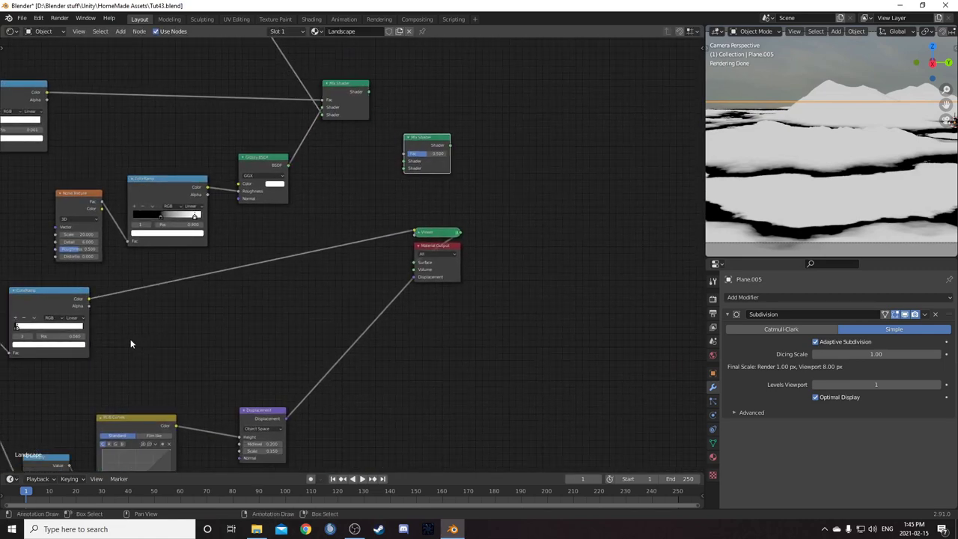
{"action": "left_click_drag", "start_coordinate": [89, 299], "coordinate": [403, 168]}
Connect the rock-and-snow Mix Shader's output to the first shader input of the new Mix Shader
{"action": "scroll", "coordinate": [330, 191], "scroll_direction": "down", "scroll_amount": 4}
{"action": "middle_click_drag", "start_coordinate": [164, 115], "coordinate": [264, 269]}
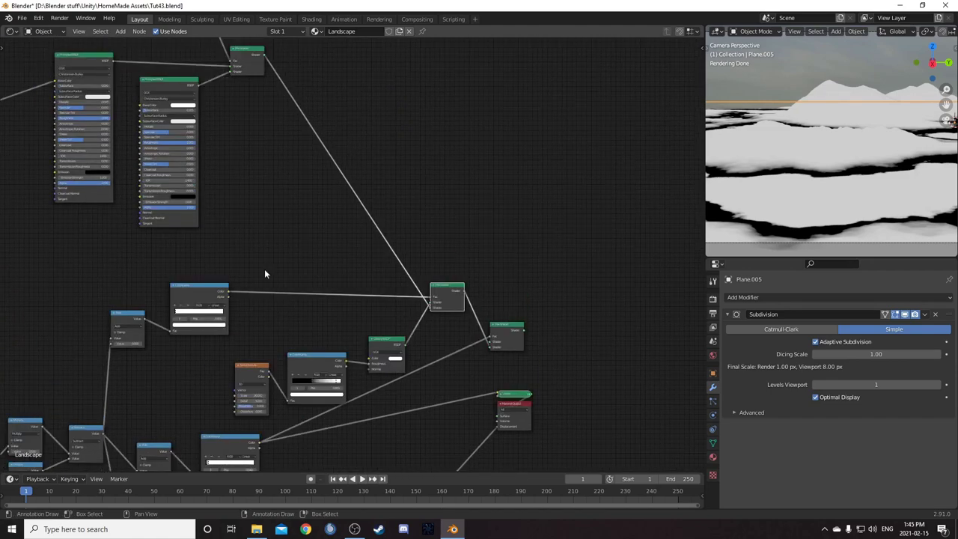
{"action": "scroll", "coordinate": [229, 213], "scroll_direction": "down", "scroll_amount": 5}
{"action": "left_click_drag", "start_coordinate": [240, 132], "coordinate": [411, 291]}
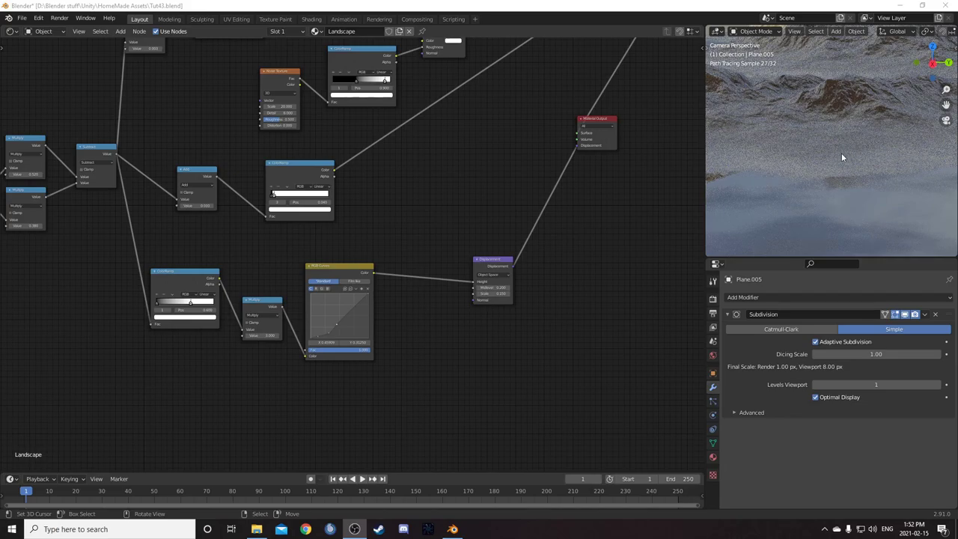
Insert a MixRGB node between the RGB Curves and Displacement nodes, with the curves feeding Color2
{"action": "scroll", "coordinate": [828, 151], "scroll_direction": "down", "scroll_amount": 3}
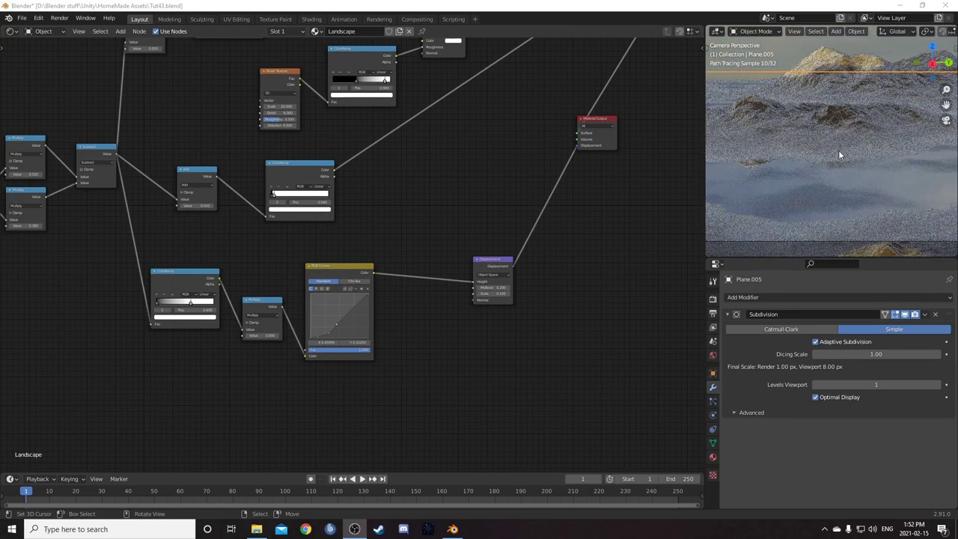
{"action": "scroll", "coordinate": [838, 150], "scroll_direction": "up", "scroll_amount": 3}
{"action": "middle_click_drag", "start_coordinate": [254, 286], "coordinate": [189, 288]}
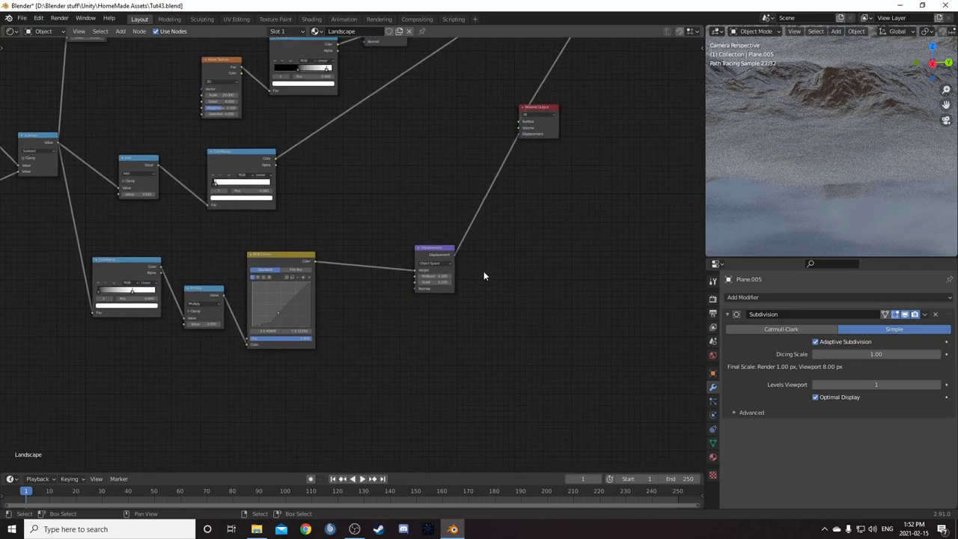
{"action": "key", "text": "shift+a"}
{"action": "left_click", "coordinate": [381, 328]}
{"action": "type", "text": "mix"}
{"action": "key", "text": "Return"}
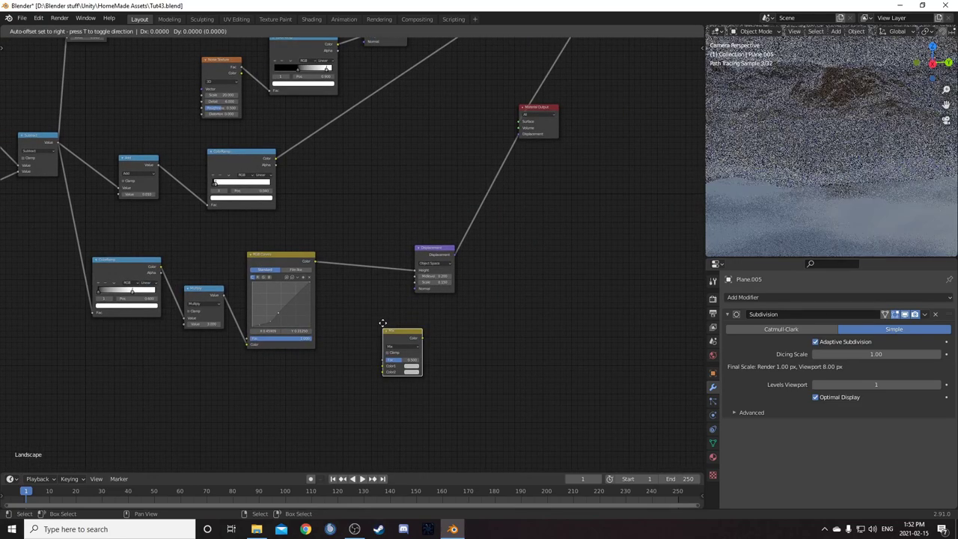
{"action": "left_click", "coordinate": [352, 214]}
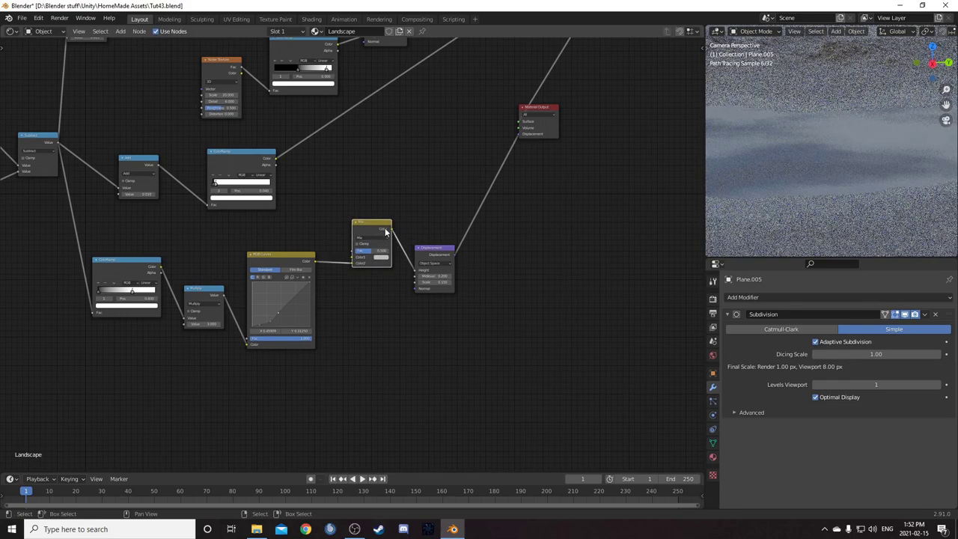
Connect the duplicated ColorRamp's colour output to the factor of the new Mix node before the Displacement
{"action": "scroll", "coordinate": [676, 210], "scroll_direction": "down", "scroll_amount": 1}
{"action": "scroll", "coordinate": [359, 225], "scroll_direction": "up", "scroll_amount": 3}
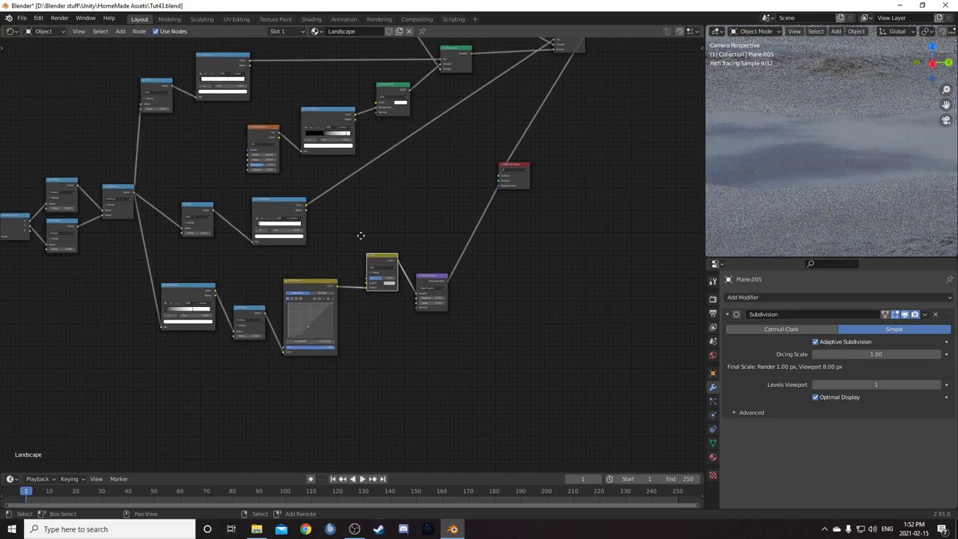
{"action": "scroll", "coordinate": [325, 332], "scroll_direction": "up", "scroll_amount": 2}
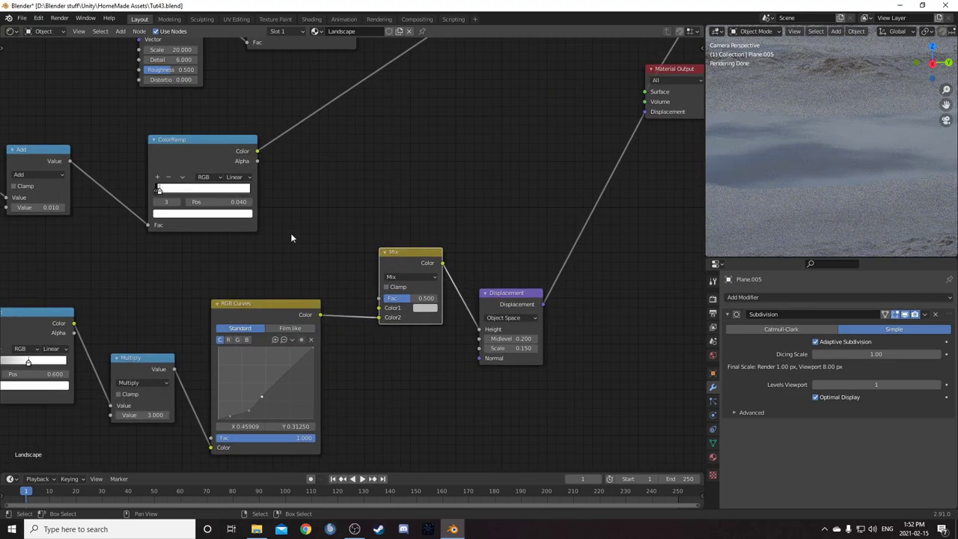
{"action": "left_click_drag", "start_coordinate": [257, 152], "coordinate": [379, 298]}
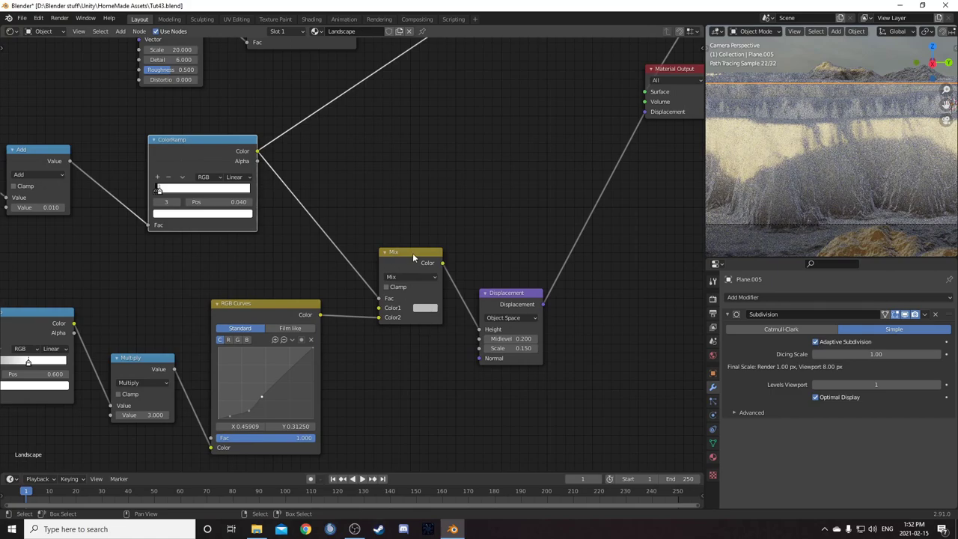
Preview the duplicated ColorRamp and the Mix node's output on the landscape from an orbited view
{"action": "left_click", "coordinate": [214, 145], "text": "ctrl+shift"}
{"action": "middle_click_drag", "start_coordinate": [801, 163], "coordinate": [783, 229]}
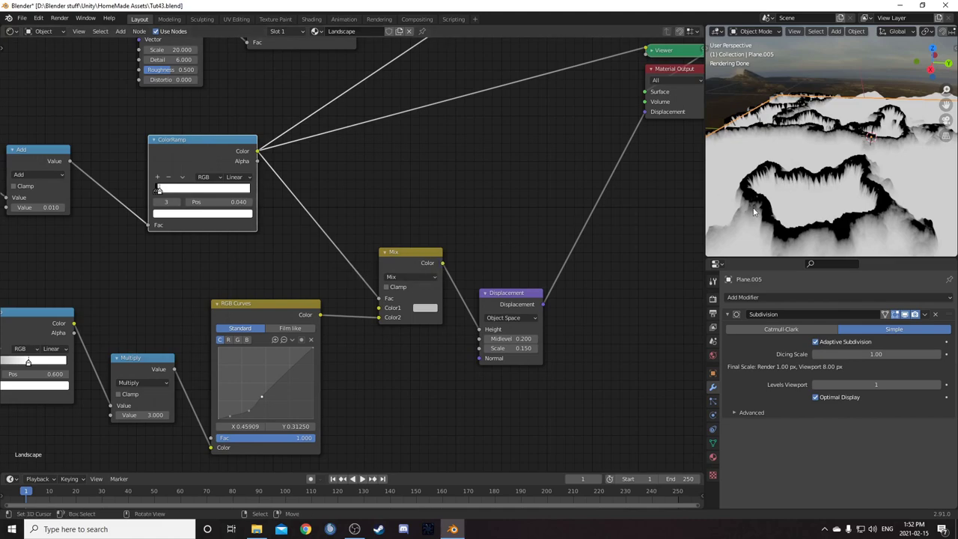
{"action": "left_click", "coordinate": [429, 253], "text": "ctrl+shift"}
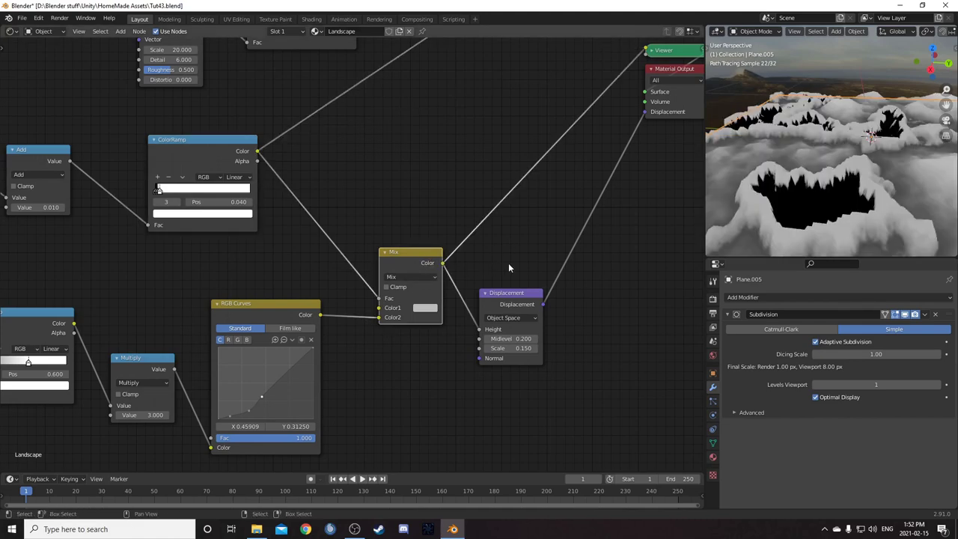
Route the final Mix Shader back to the material output and return the viewport to the camera view
{"action": "middle_click_drag", "start_coordinate": [542, 189], "coordinate": [367, 231]}
{"action": "scroll", "coordinate": [285, 100], "scroll_direction": "down", "scroll_amount": 4}
{"action": "middle_click_drag", "start_coordinate": [285, 100], "coordinate": [256, 217]}
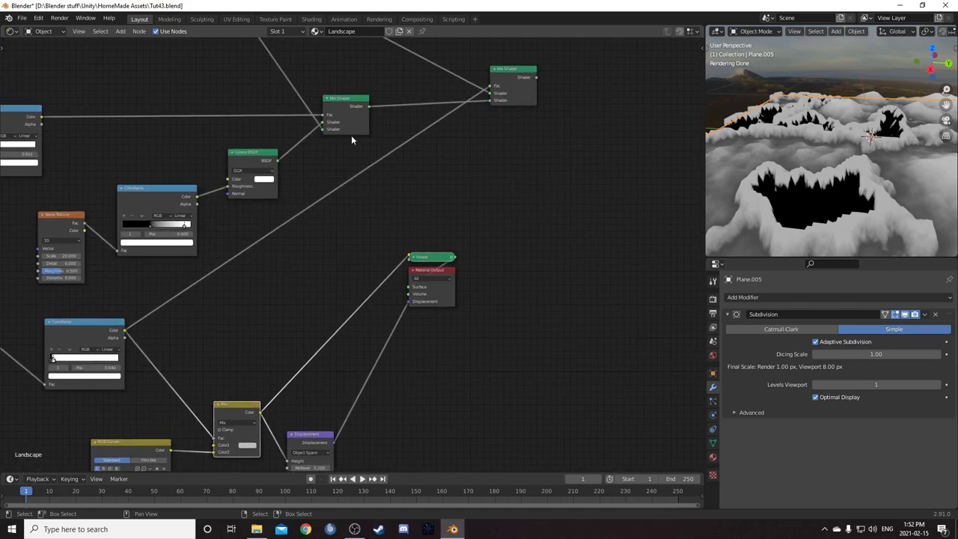
{"action": "left_click", "coordinate": [511, 79], "text": "ctrl+shift"}
{"action": "middle_click_drag", "start_coordinate": [286, 428], "coordinate": [311, 332]}
{"action": "scroll", "coordinate": [311, 332], "scroll_direction": "up", "scroll_amount": 5}
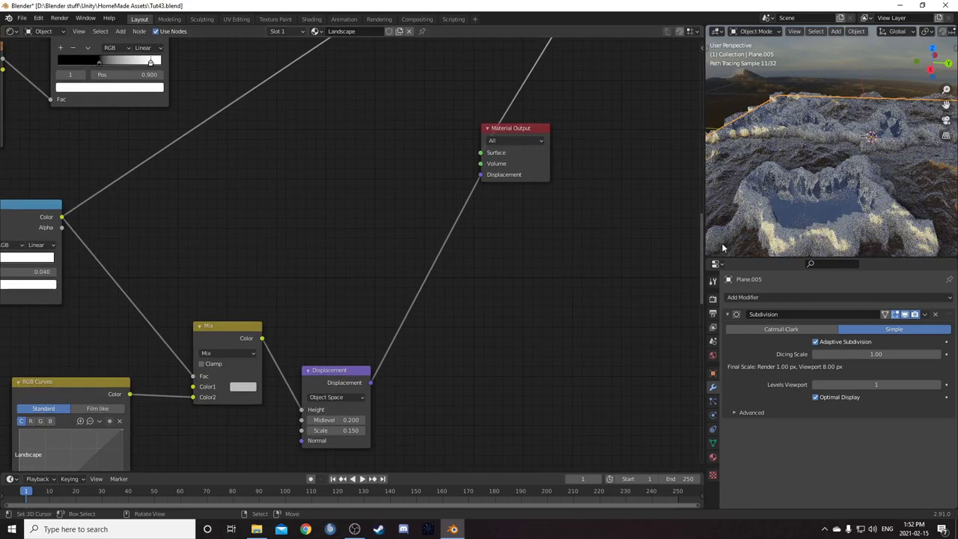
{"action": "key", "text": "KP_0"}
Set the HSV value of the displacement Mix node's Color1 to 0.2
{"action": "scroll", "coordinate": [197, 393], "scroll_direction": "up", "scroll_amount": 5}
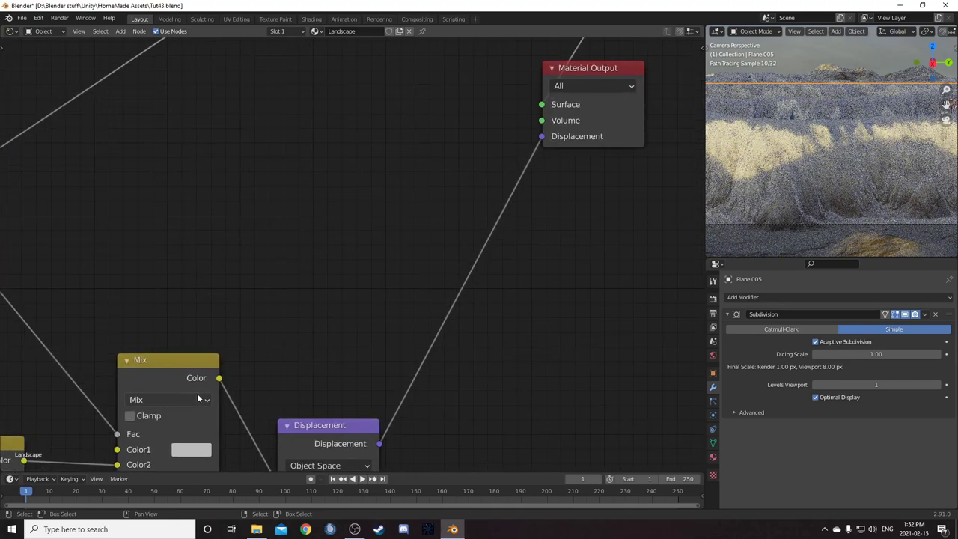
{"action": "middle_click_drag", "start_coordinate": [197, 393], "coordinate": [343, 257]}
{"action": "left_click", "coordinate": [338, 313]}
{"action": "left_click", "coordinate": [368, 276]}
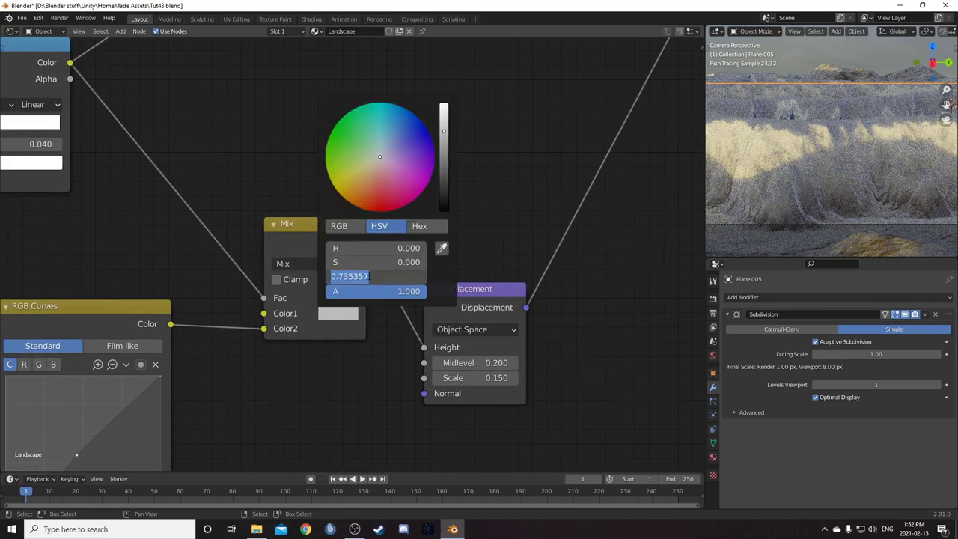
{"action": "key", "text": "BackSpace"}
{"action": "type", "text": "0"}
{"action": "key", "text": "Return"}
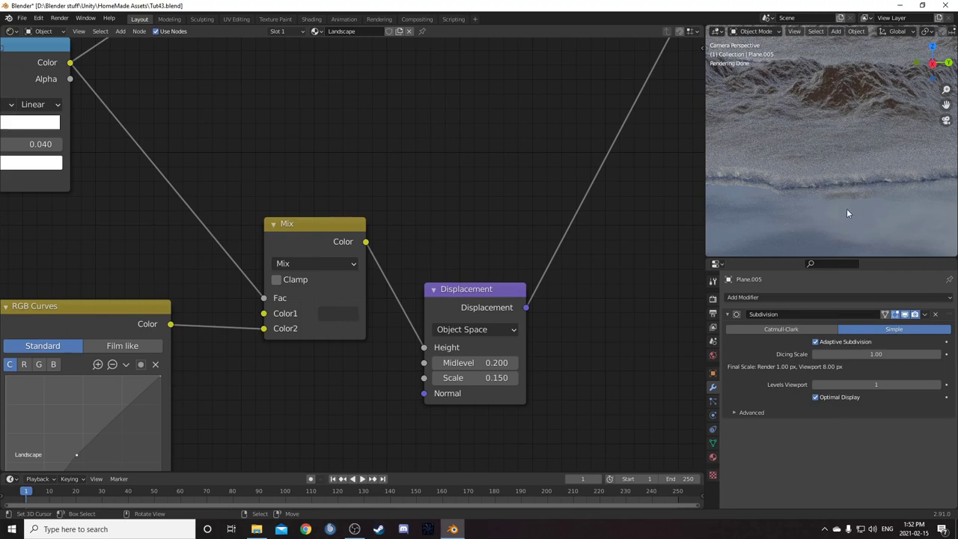
Try an HSV value of 0.3 for the displacement Mix node's Color1
{"action": "left_click", "coordinate": [339, 314]}
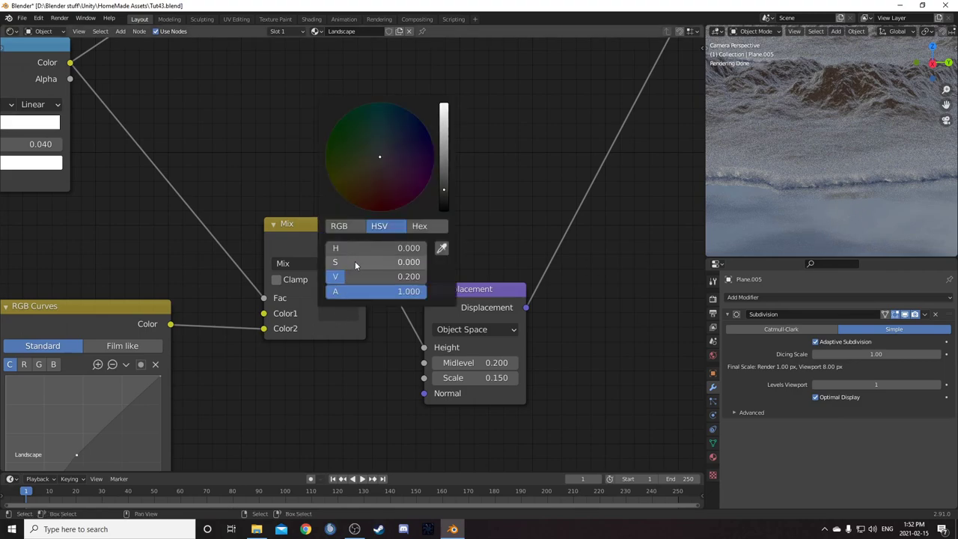
{"action": "double_click", "coordinate": [367, 276]}
{"action": "type", "text": ".3"}
{"action": "key", "text": "Return"}
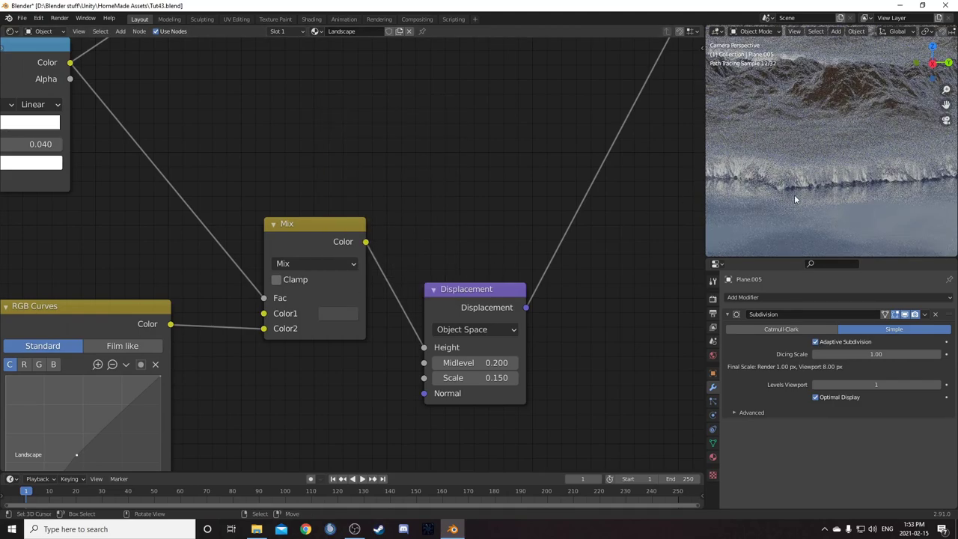
Return the HSV value of the displacement Mix node's Color1 to 0.2
{"action": "left_click", "coordinate": [336, 316]}
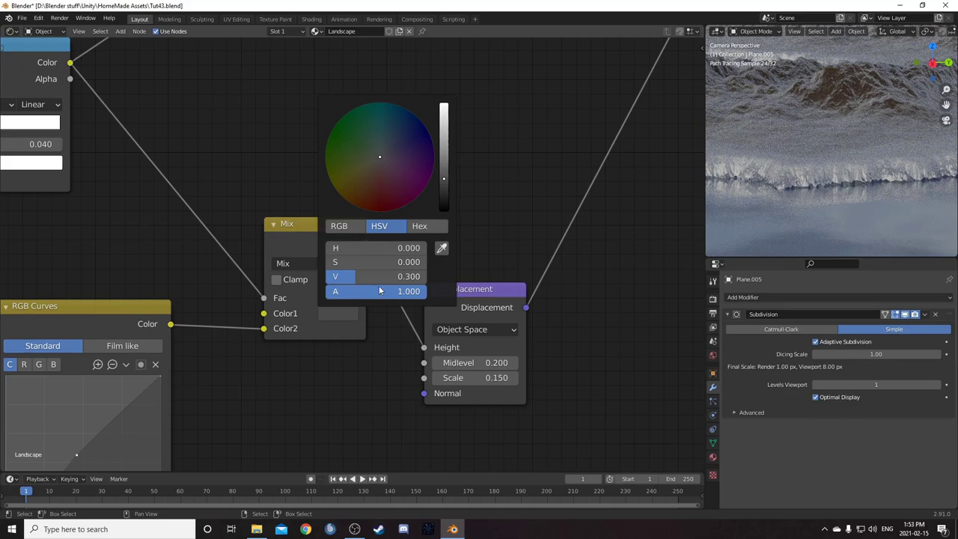
{"action": "double_click", "coordinate": [384, 277]}
{"action": "type", "text": ".2"}
{"action": "key", "text": "Return"}
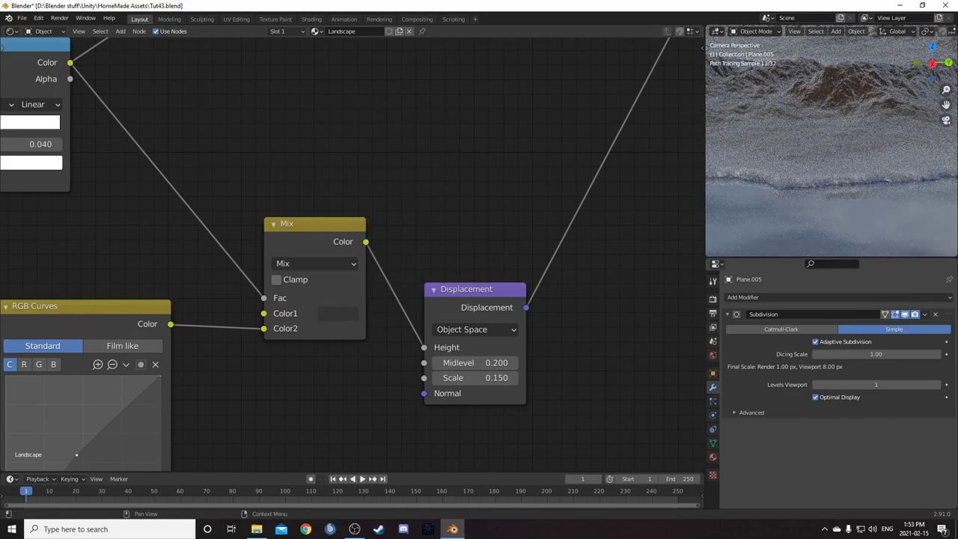
{"action": "scroll", "coordinate": [456, 321], "scroll_direction": "down", "scroll_amount": 5}
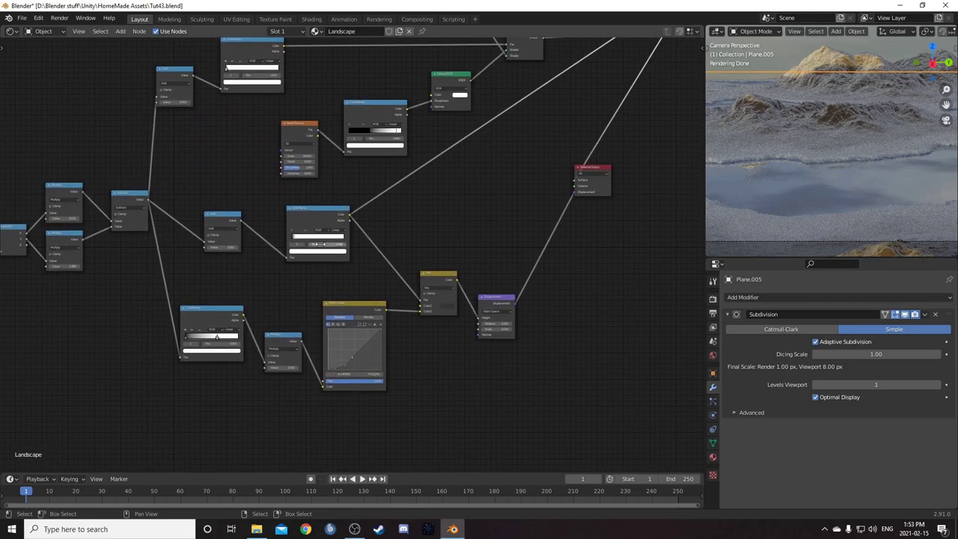
{"action": "scroll", "coordinate": [263, 238], "scroll_direction": "up", "scroll_amount": 3}
{"action": "middle_click_drag", "start_coordinate": [435, 278], "coordinate": [458, 296]}
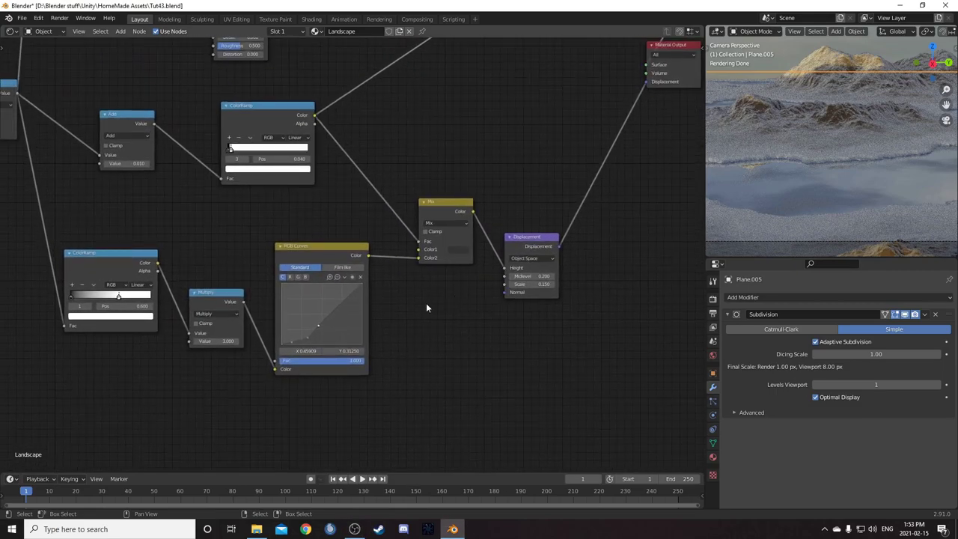
{"action": "scroll", "coordinate": [274, 337], "scroll_direction": "down", "scroll_amount": 4}
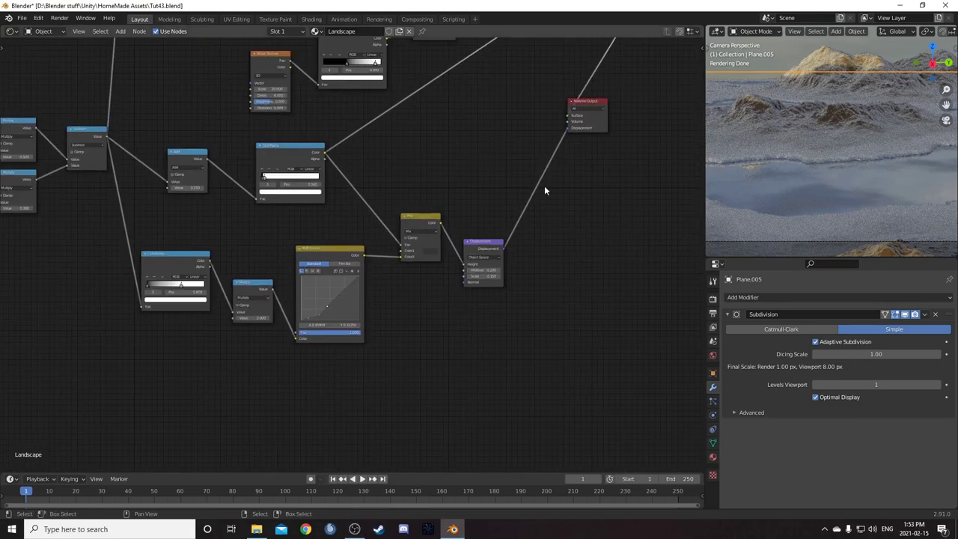
{"action": "middle_click_drag", "start_coordinate": [407, 206], "coordinate": [438, 325]}
{"action": "middle_click_drag", "start_coordinate": [441, 152], "coordinate": [517, 172]}
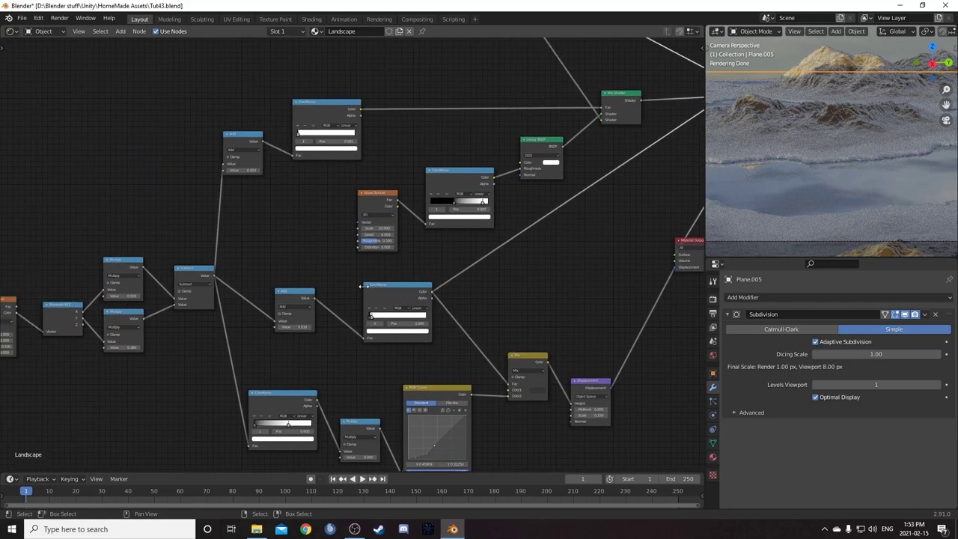
Review the Landscape node tree from the source noise texture through the colour ramps and RGB curves to the displacement and material output
{"action": "middle_click_drag", "start_coordinate": [421, 288], "coordinate": [342, 232]}
{"action": "scroll", "coordinate": [327, 165], "scroll_direction": "down", "scroll_amount": 2}
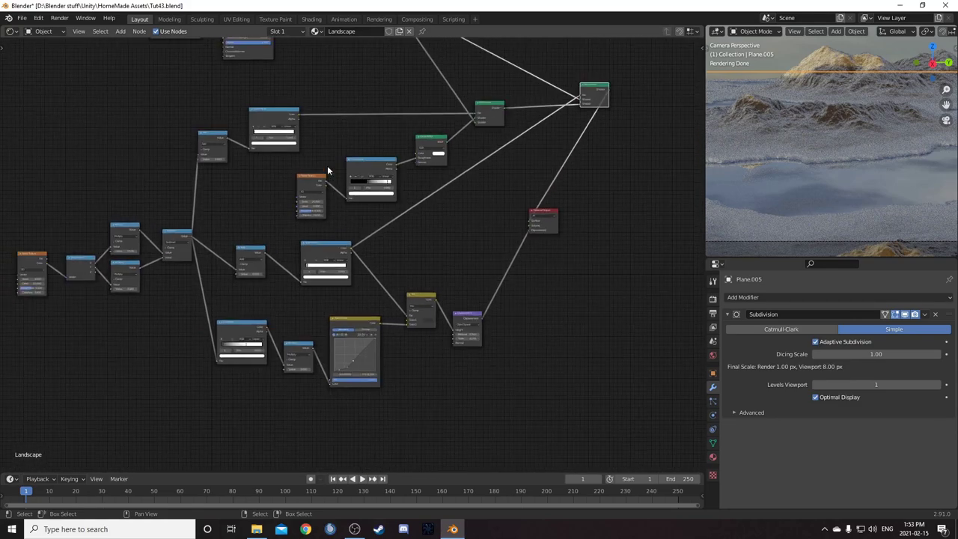
{"action": "mouse_move", "coordinate": [327, 166]}
{"action": "middle_mouse_down"}
{"action": "mouse_move", "coordinate": [404, 360]}
{"action": "mouse_move", "coordinate": [319, 162]}
{"action": "middle_mouse_up"}
{"action": "scroll", "coordinate": [374, 304], "scroll_direction": "up", "scroll_amount": 3}
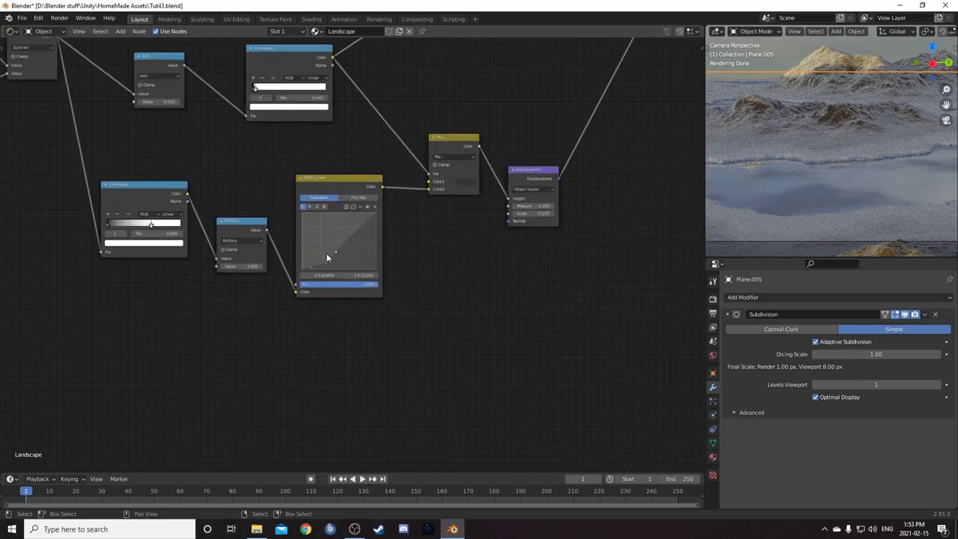
{"action": "middle_click_drag", "start_coordinate": [448, 243], "coordinate": [435, 289]}
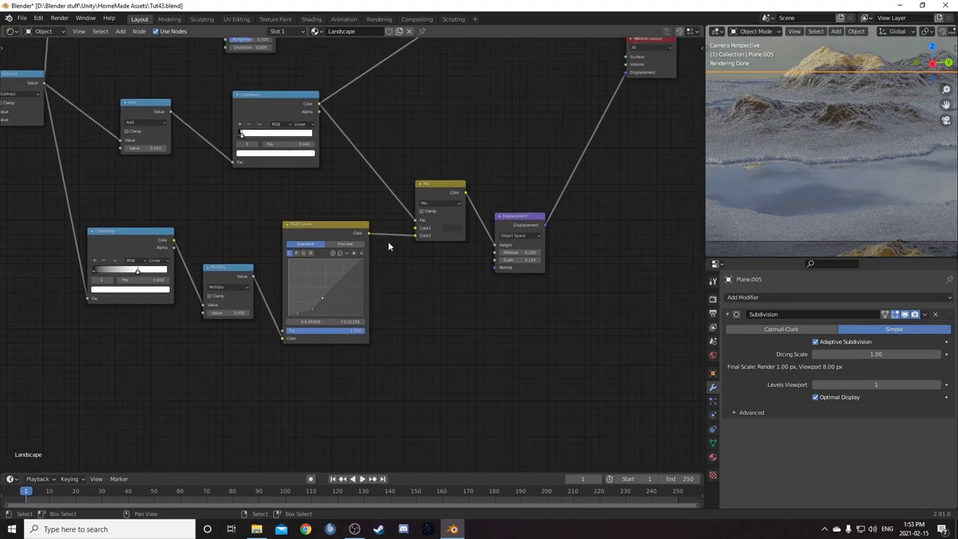
{"action": "middle_click_drag", "start_coordinate": [389, 245], "coordinate": [226, 250]}
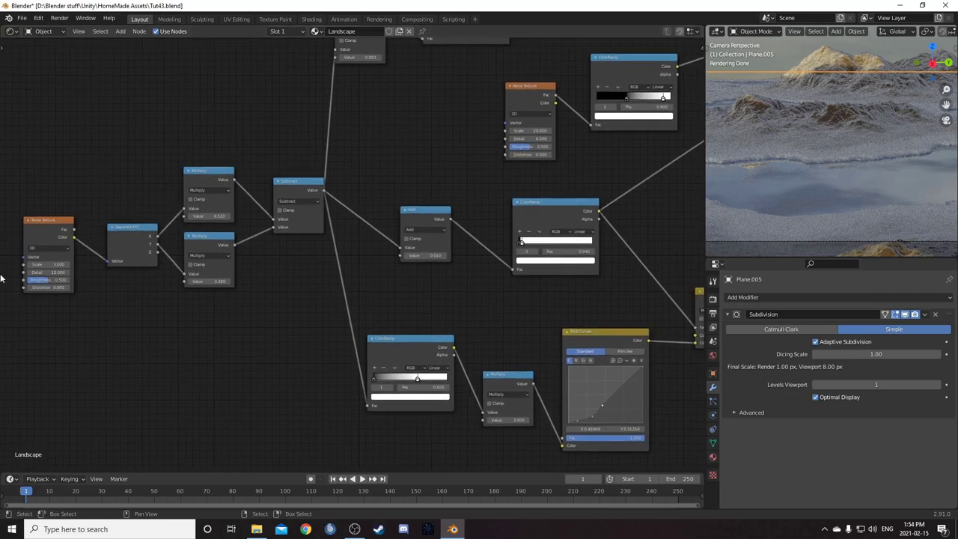
{"action": "scroll", "coordinate": [209, 288], "scroll_direction": "up", "scroll_amount": 1}
{"action": "middle_click_drag", "start_coordinate": [241, 300], "coordinate": [304, 317]}
{"action": "scroll", "coordinate": [296, 371], "scroll_direction": "down", "scroll_amount": 1}
{"action": "middle_click_drag", "start_coordinate": [367, 315], "coordinate": [235, 411]}
{"action": "scroll", "coordinate": [405, 279], "scroll_direction": "down", "scroll_amount": 2}
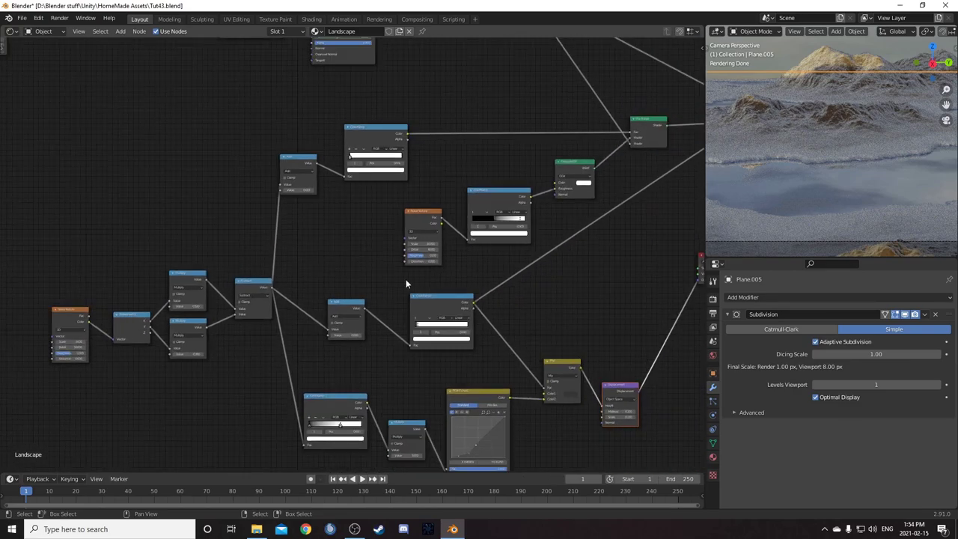
{"action": "middle_click_drag", "start_coordinate": [406, 280], "coordinate": [386, 294]}
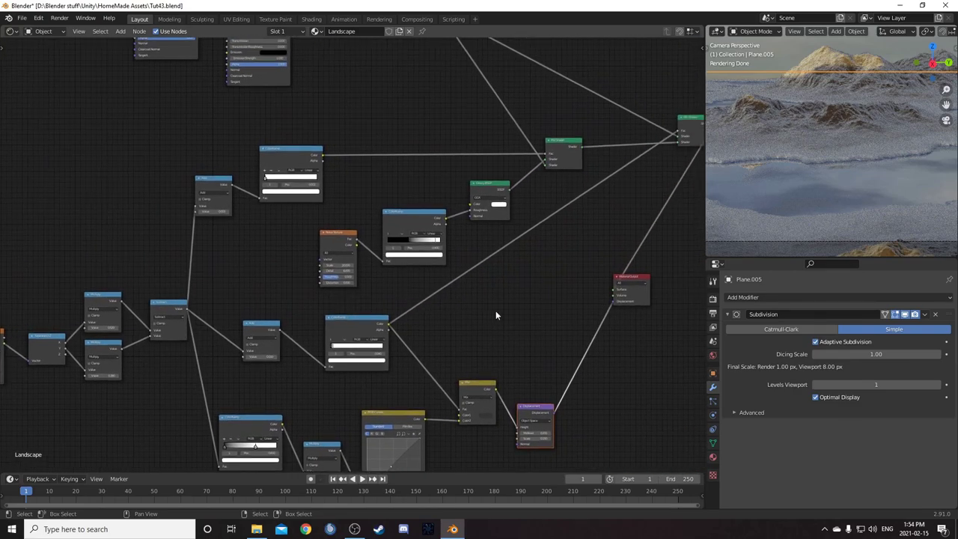